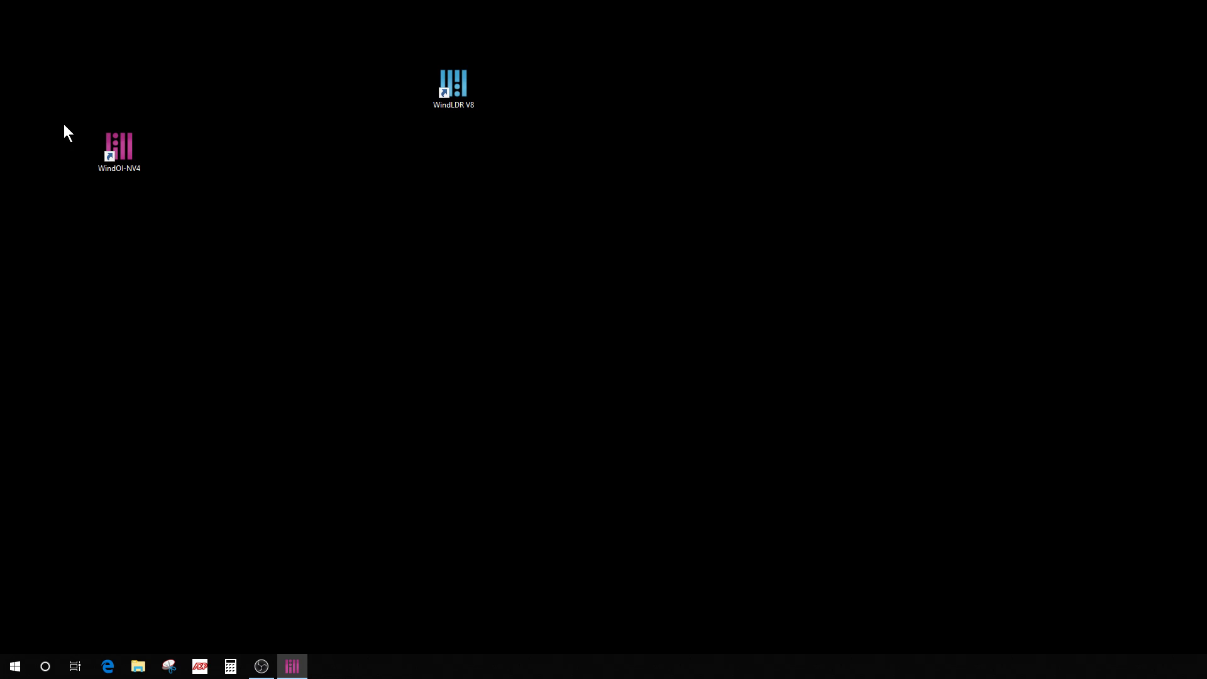
Bring the WindO/I-NV4 window into view and enlarge it to fill the desktop above the taskbar.
{"action": "left_click_drag", "start_coordinate": [32, 246], "coordinate": [420, 4]}
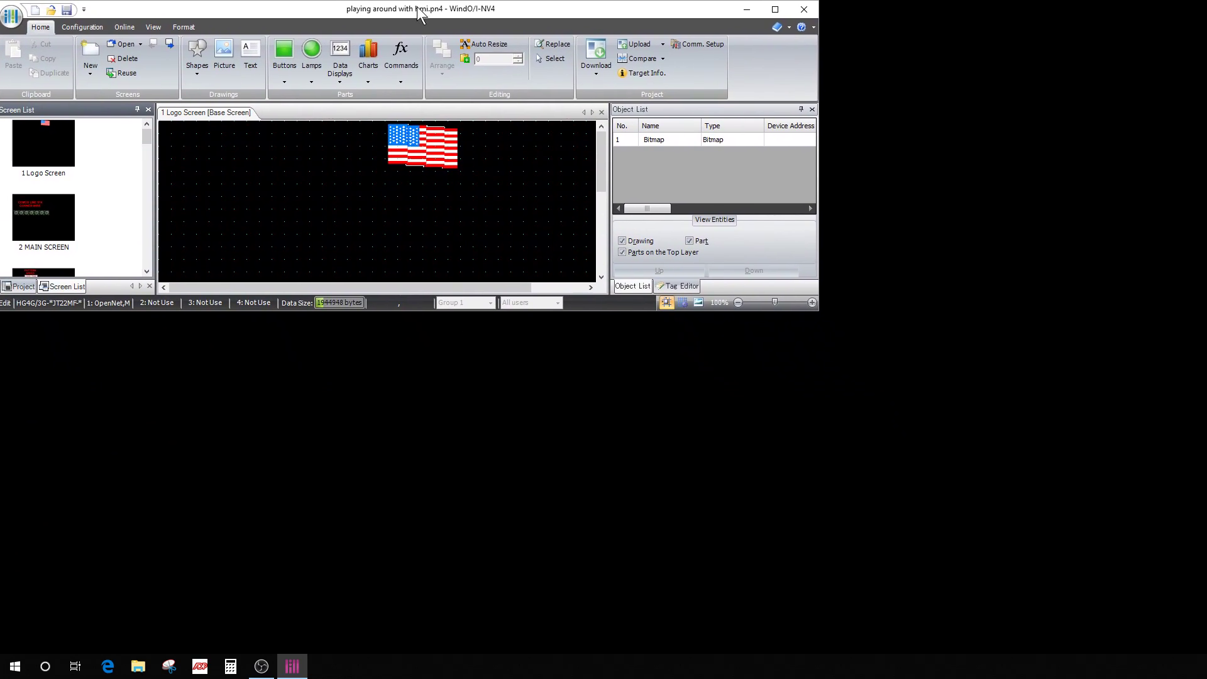
{"action": "mouse_move", "coordinate": [553, 8]}
{"action": "left_mouse_down"}
{"action": "mouse_move", "coordinate": [597, 9]}
{"action": "mouse_move", "coordinate": [568, 10]}
{"action": "left_mouse_up"}
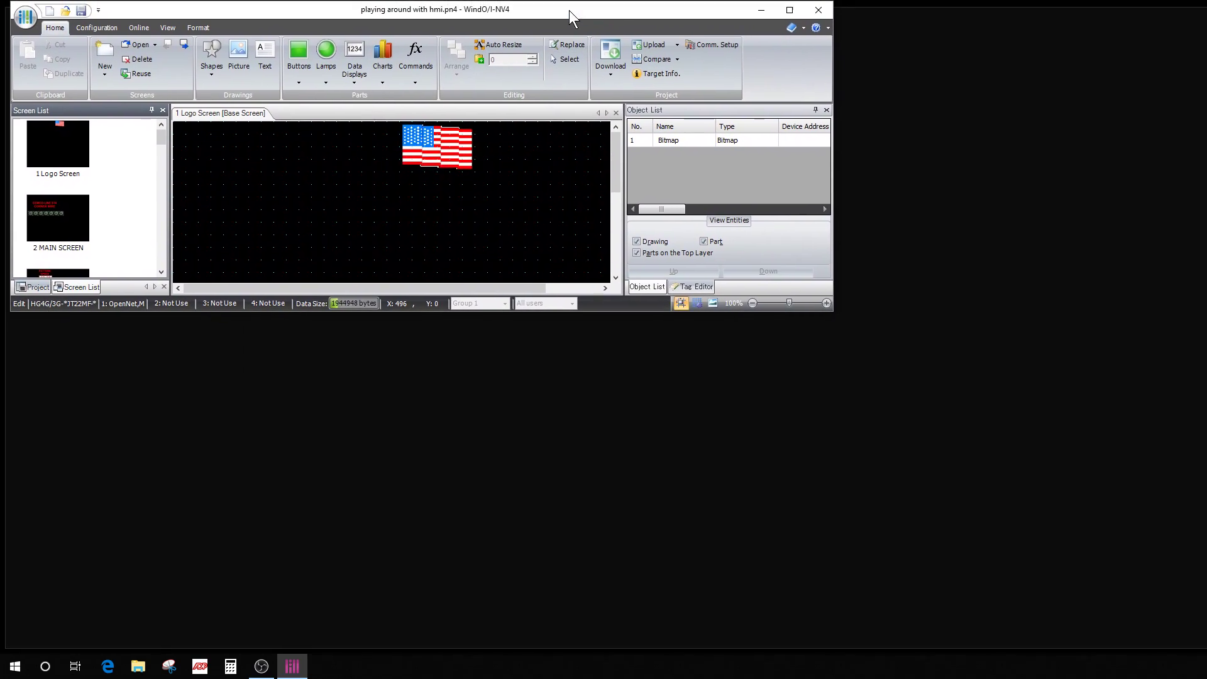
{"action": "double_click", "coordinate": [568, 10]}
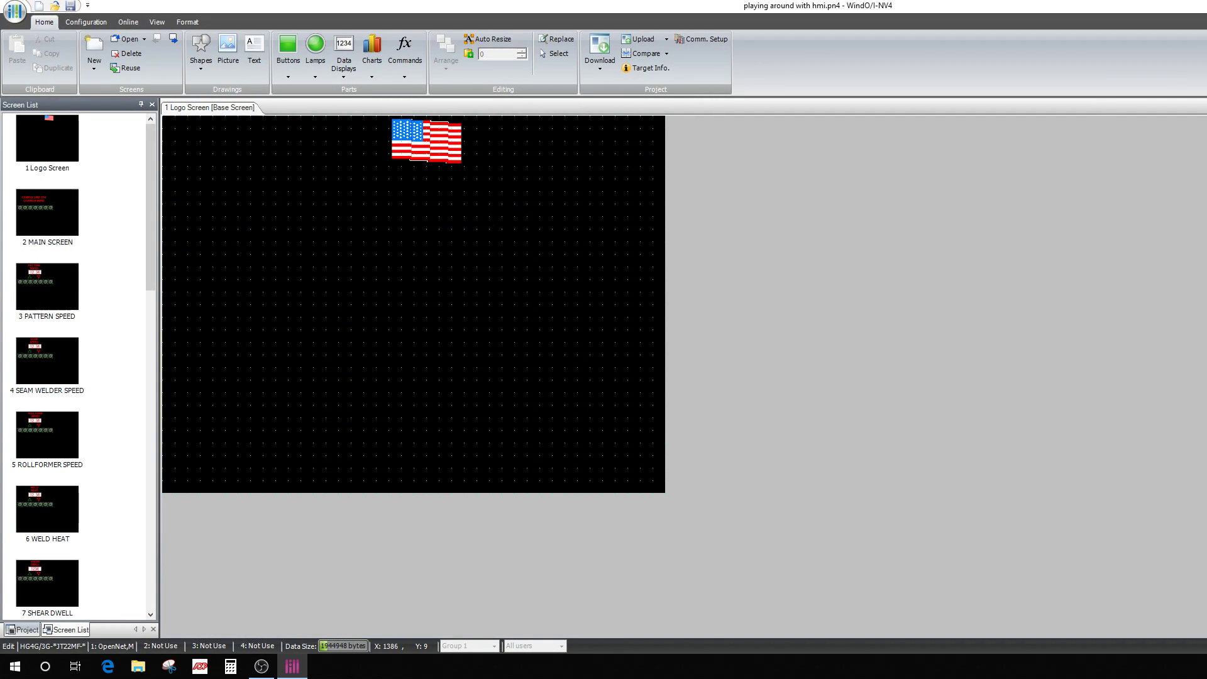
{"action": "key", "text": "super+Down"}
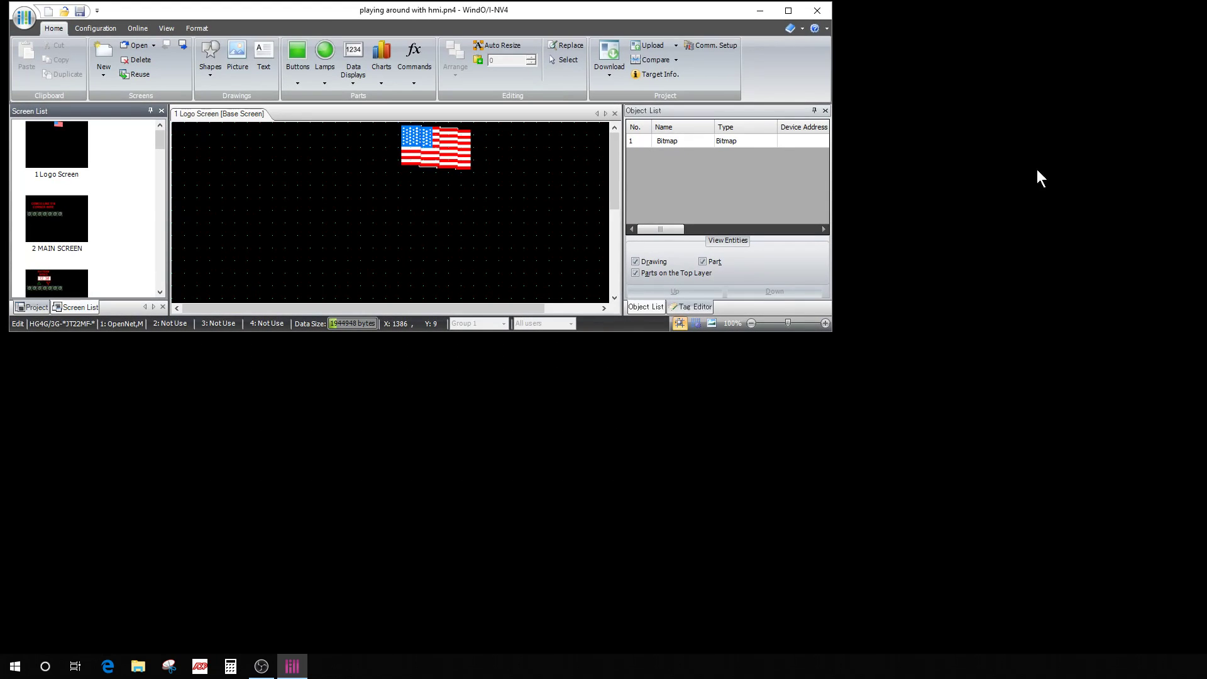
{"action": "left_click_drag", "start_coordinate": [839, 130], "coordinate": [1206, 130]}
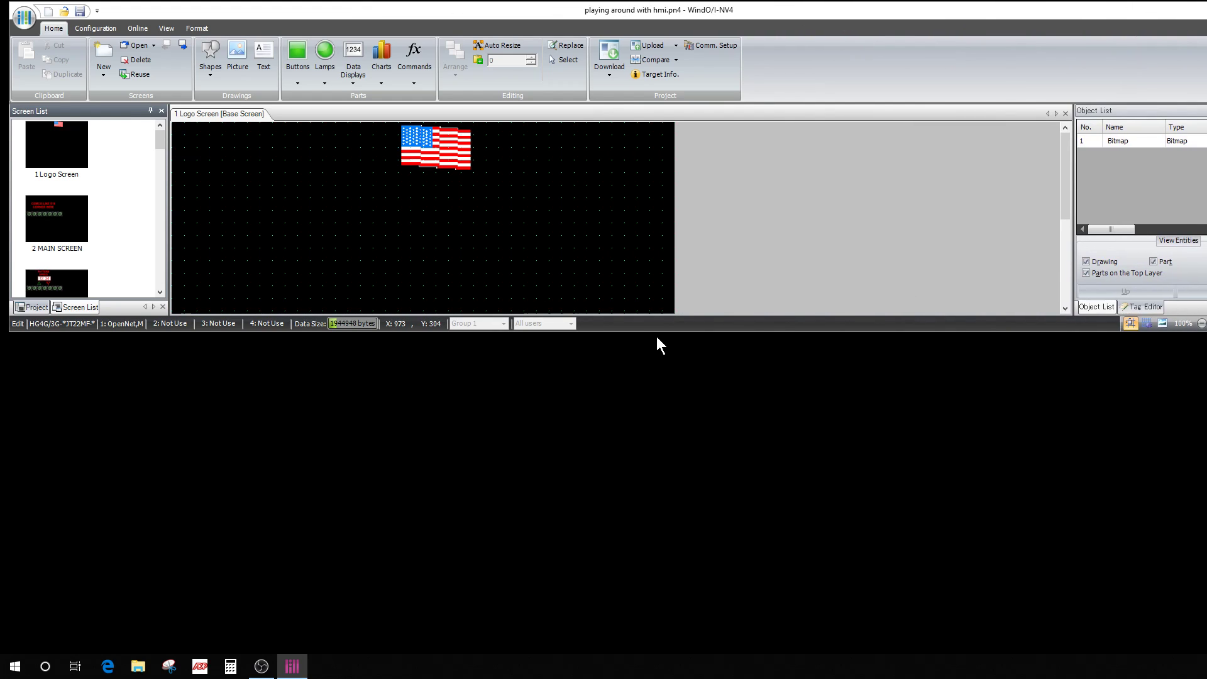
{"action": "left_click_drag", "start_coordinate": [657, 332], "coordinate": [623, 645]}
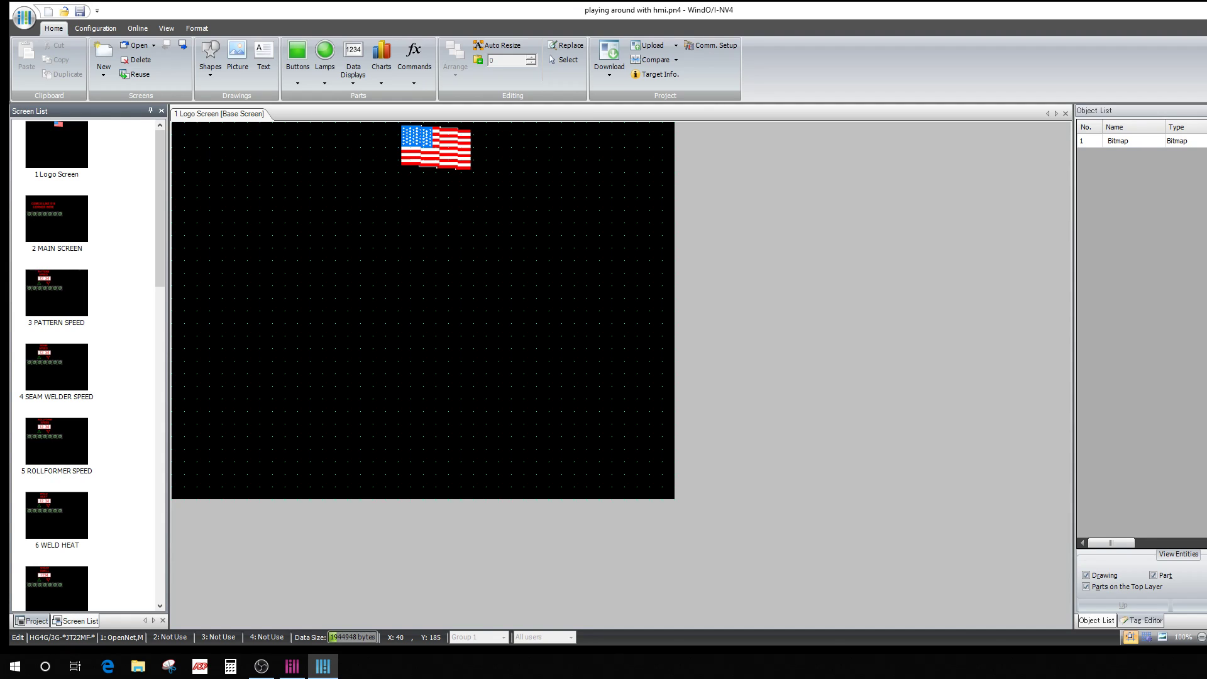
Bring the WindLDR window into view, enlarge it, and fit both program windows to the screen width.
{"action": "left_click_drag", "start_coordinate": [0, 123], "coordinate": [421, 20]}
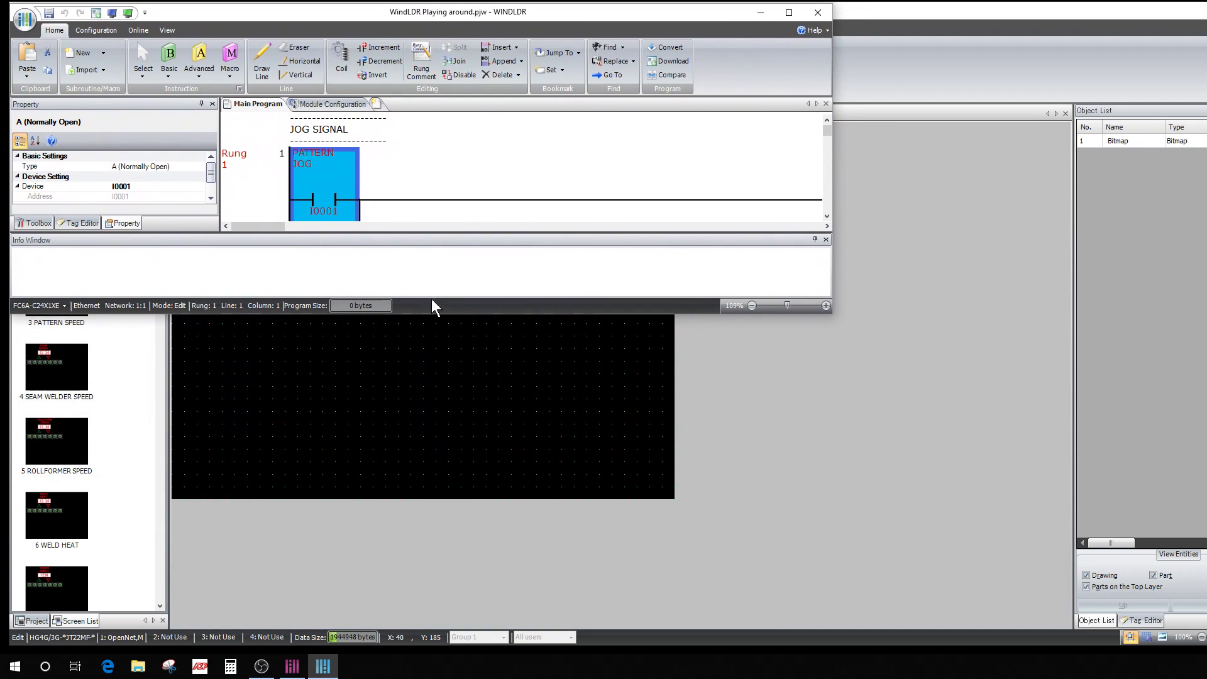
{"action": "left_click_drag", "start_coordinate": [429, 317], "coordinate": [443, 634]}
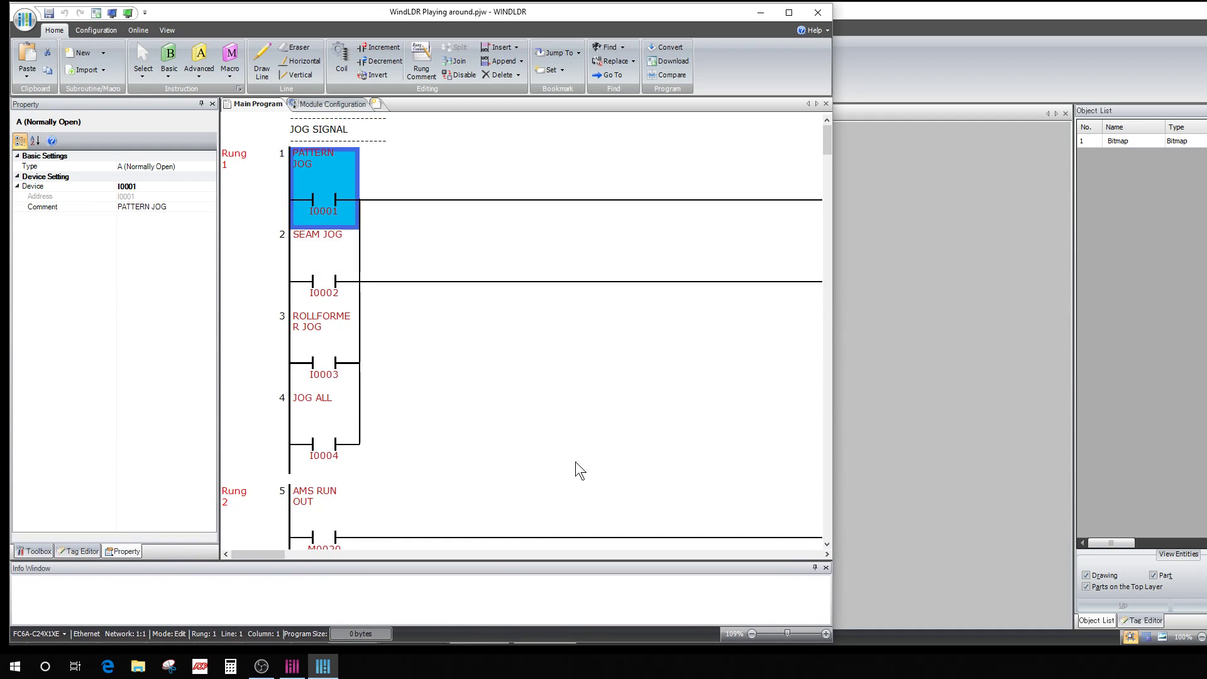
{"action": "left_click_drag", "start_coordinate": [830, 326], "coordinate": [1206, 329]}
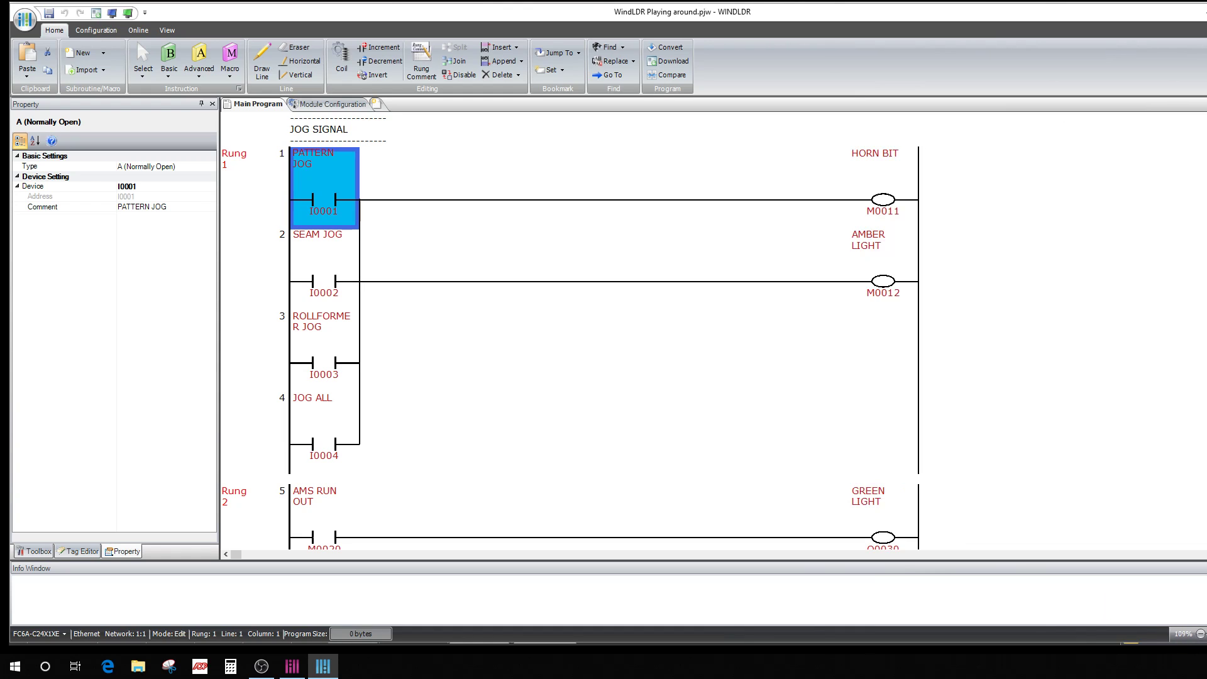
{"action": "left_click_drag", "start_coordinate": [769, 3], "coordinate": [770, 1]}
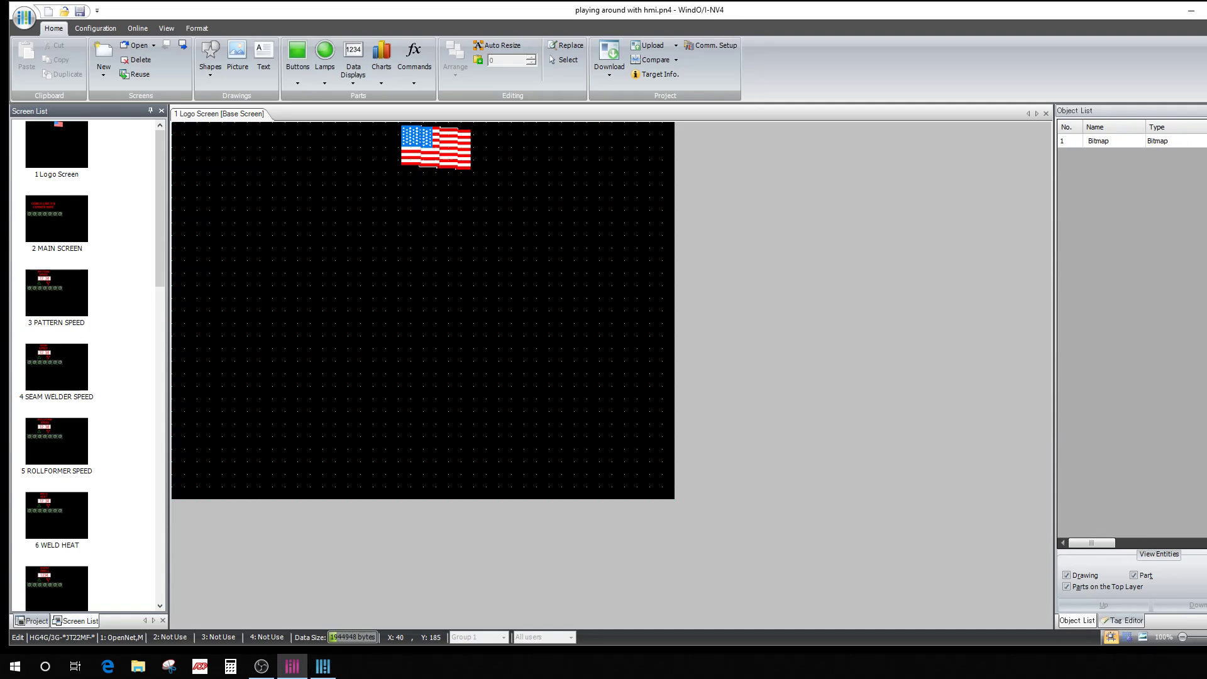
{"action": "mouse_move", "coordinate": [1206, 230]}
{"action": "left_mouse_down"}
{"action": "mouse_move", "coordinate": [1192, 230]}
{"action": "mouse_move", "coordinate": [1205, 243]}
{"action": "mouse_move", "coordinate": [1163, 244]}
{"action": "mouse_move", "coordinate": [1203, 246]}
{"action": "left_mouse_up"}
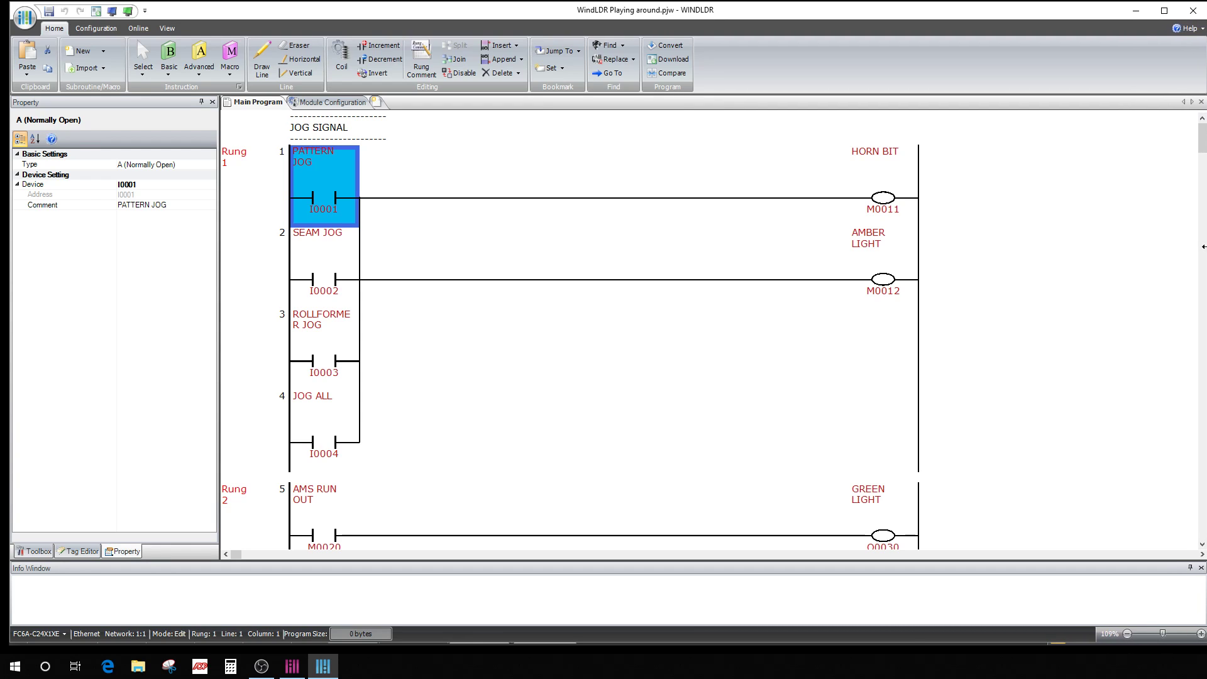
{"action": "left_click", "coordinate": [733, 368]}
Switch to WindO/I-NV4 and review the Logo Screen's general properties and its background, overlay and focus options.
{"action": "left_click", "coordinate": [298, 660]}
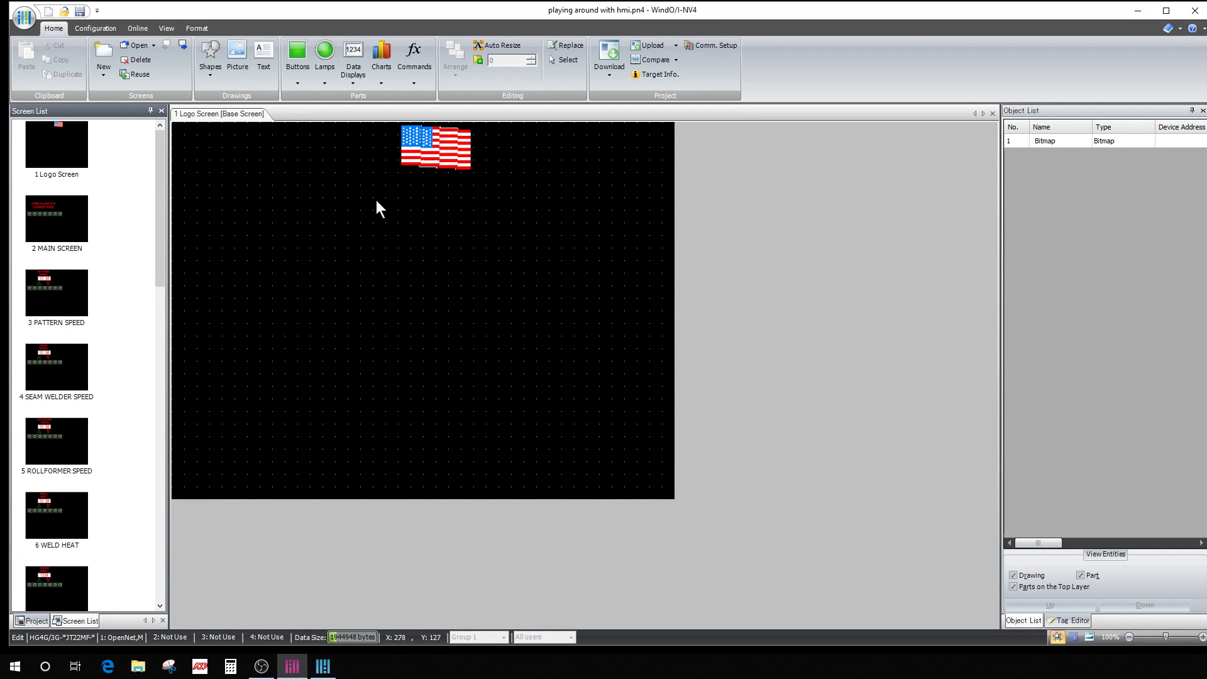
{"action": "left_click", "coordinate": [72, 148]}
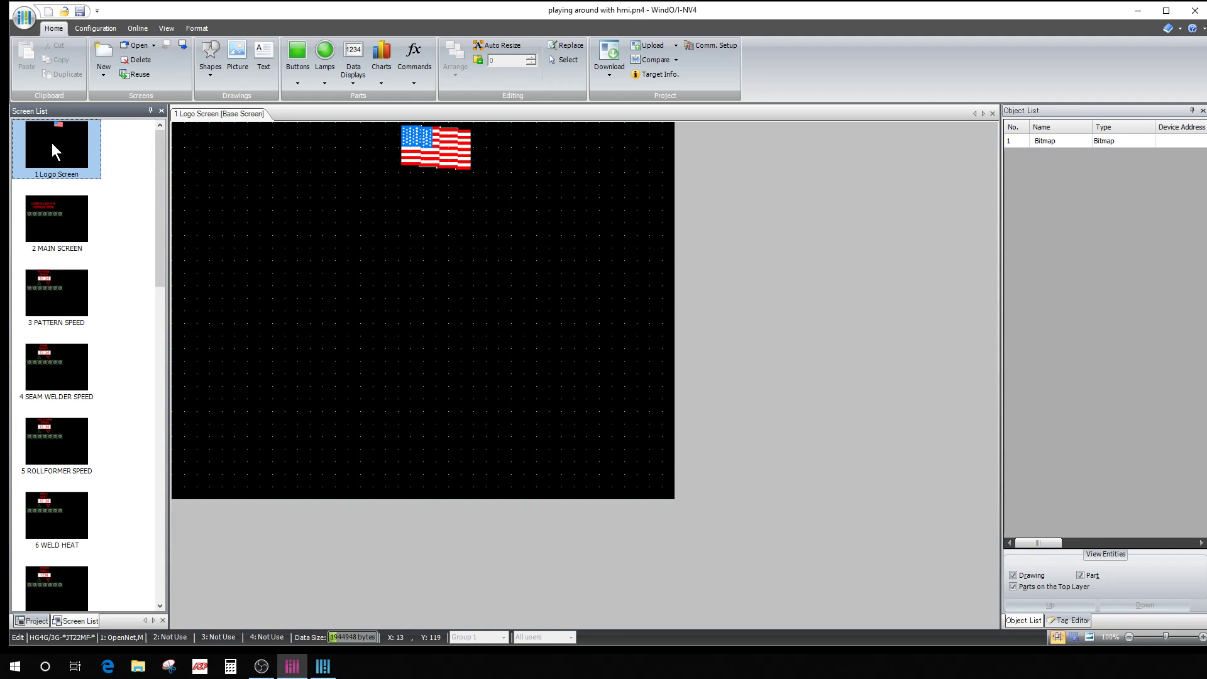
{"action": "left_click", "coordinate": [399, 280]}
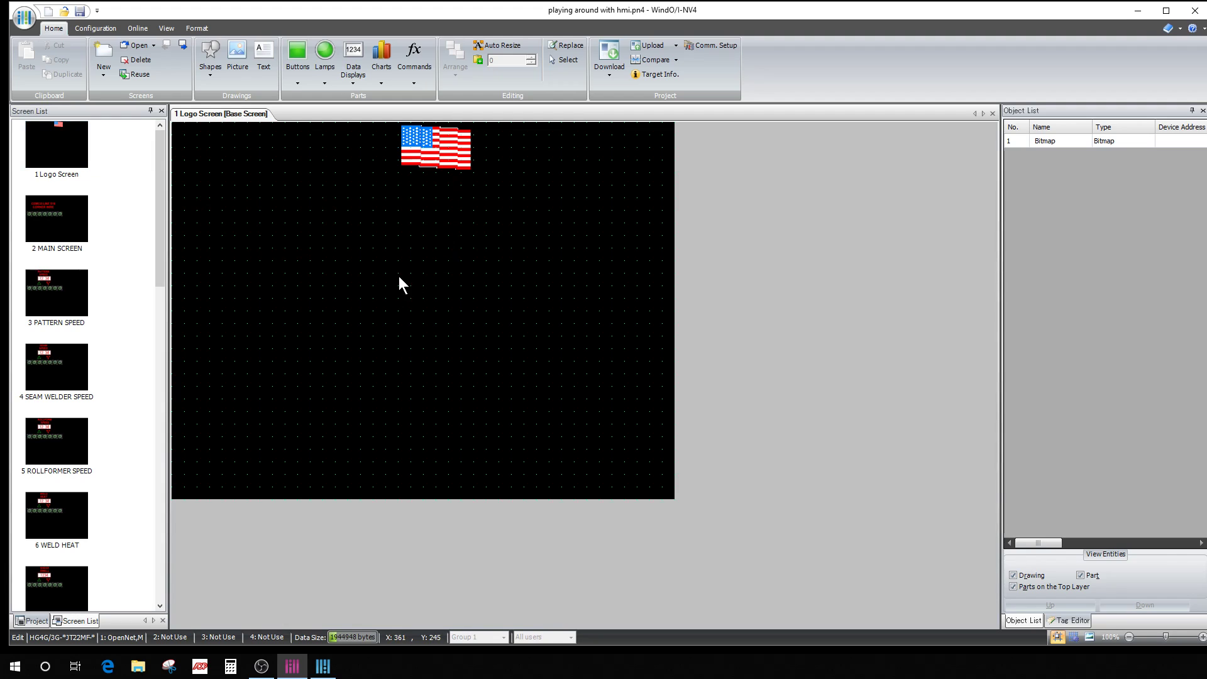
{"action": "right_click", "coordinate": [371, 273]}
{"action": "left_click", "coordinate": [408, 295]}
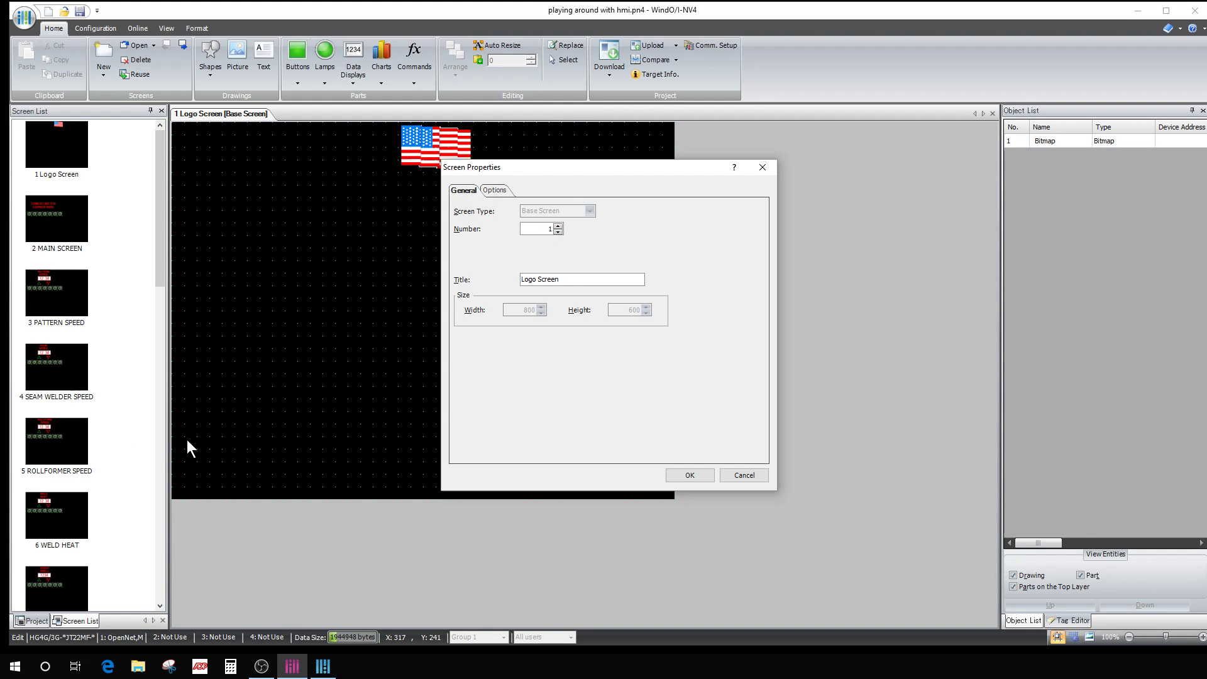
{"action": "left_click", "coordinate": [494, 190]}
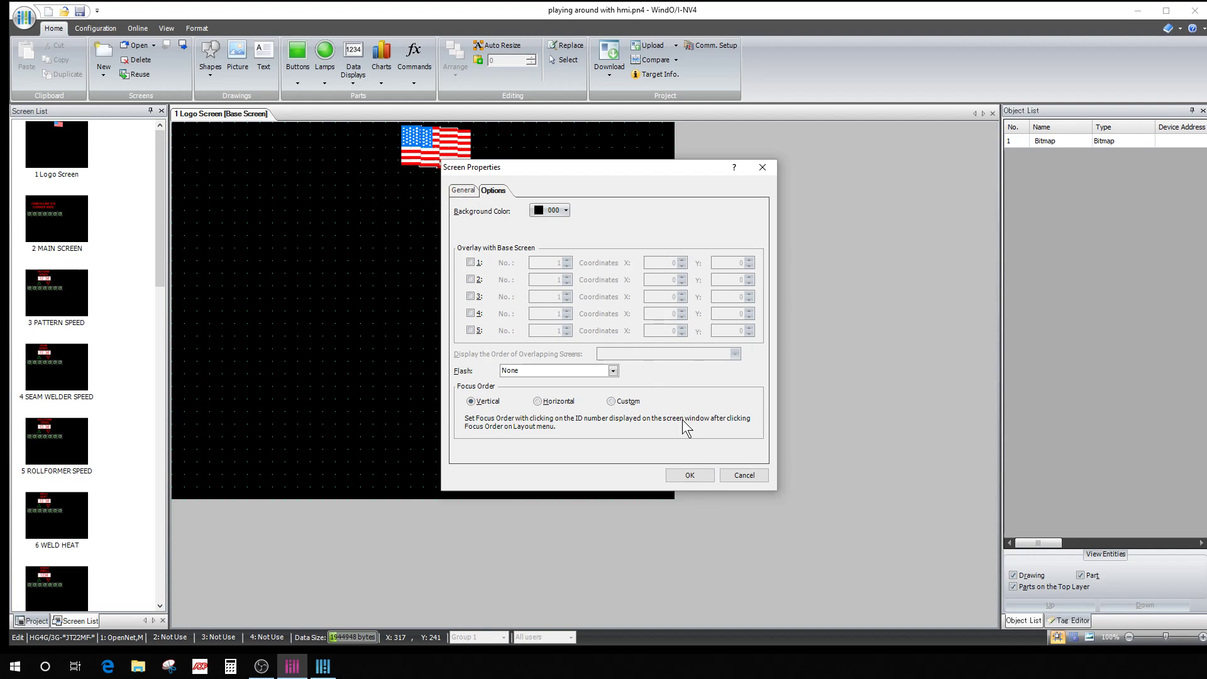
{"action": "left_click", "coordinate": [694, 476]}
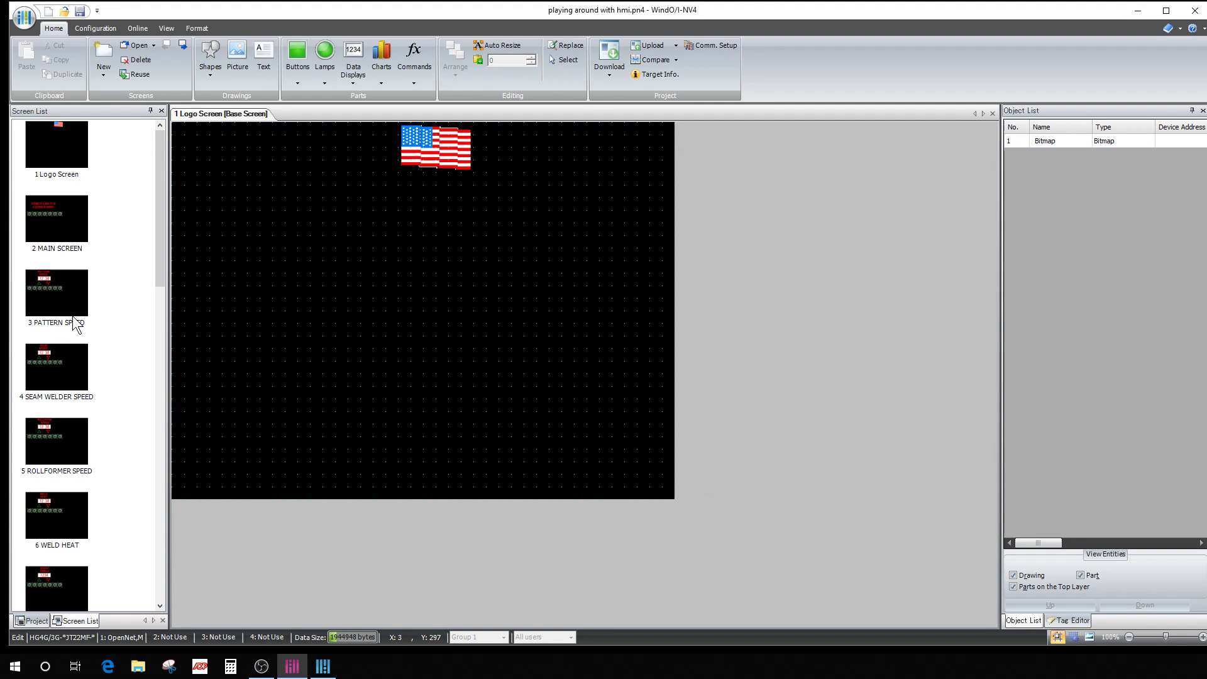
Open MAIN SCREEN and review all property pages of the PATTERN PAGE button, including its ON and OFF images.
{"action": "double_click", "coordinate": [46, 216]}
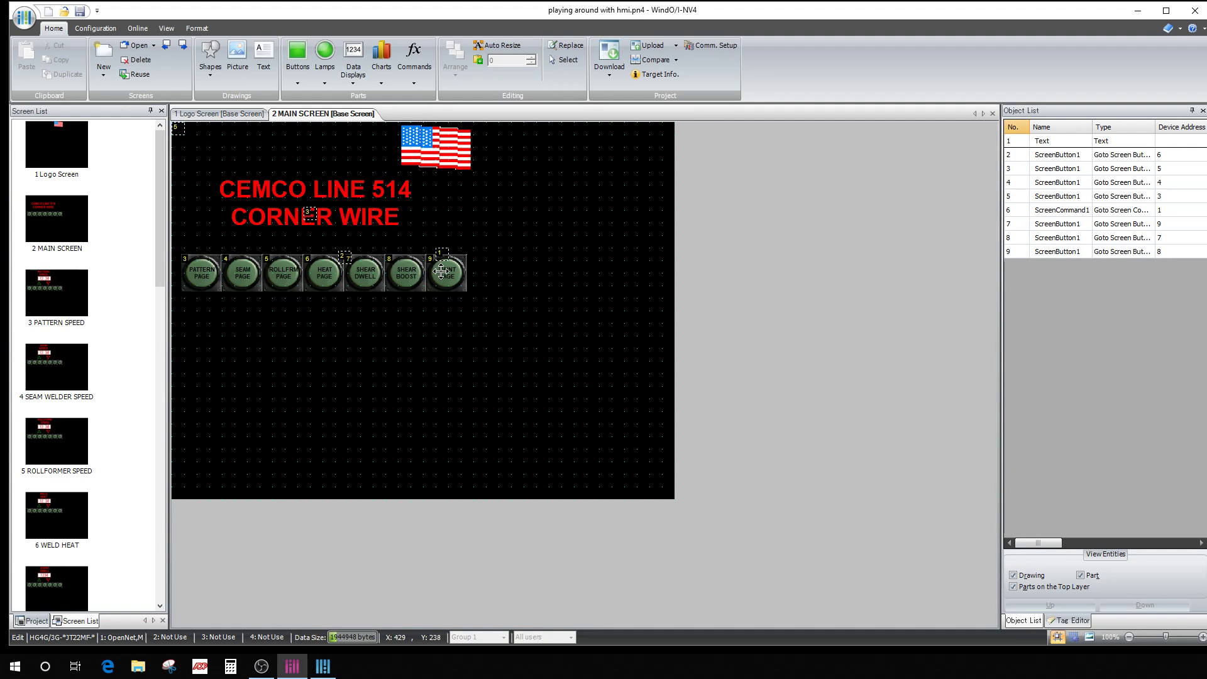
{"action": "double_click", "coordinate": [201, 274]}
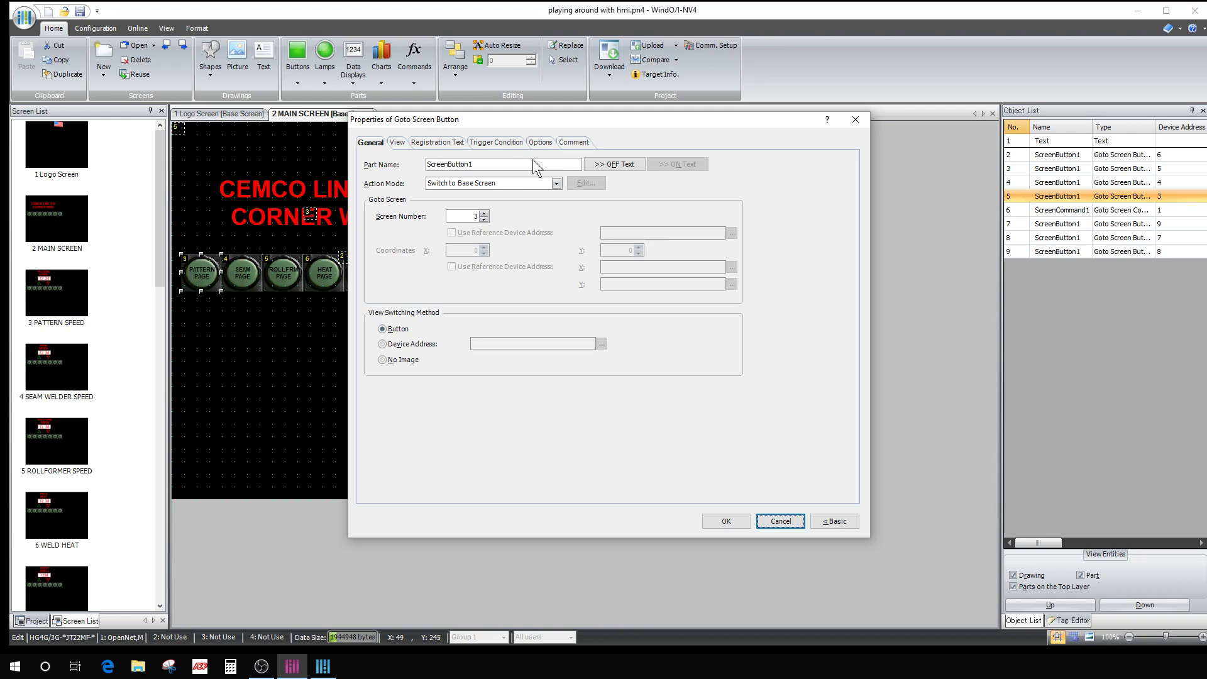
{"action": "left_click", "coordinate": [401, 142]}
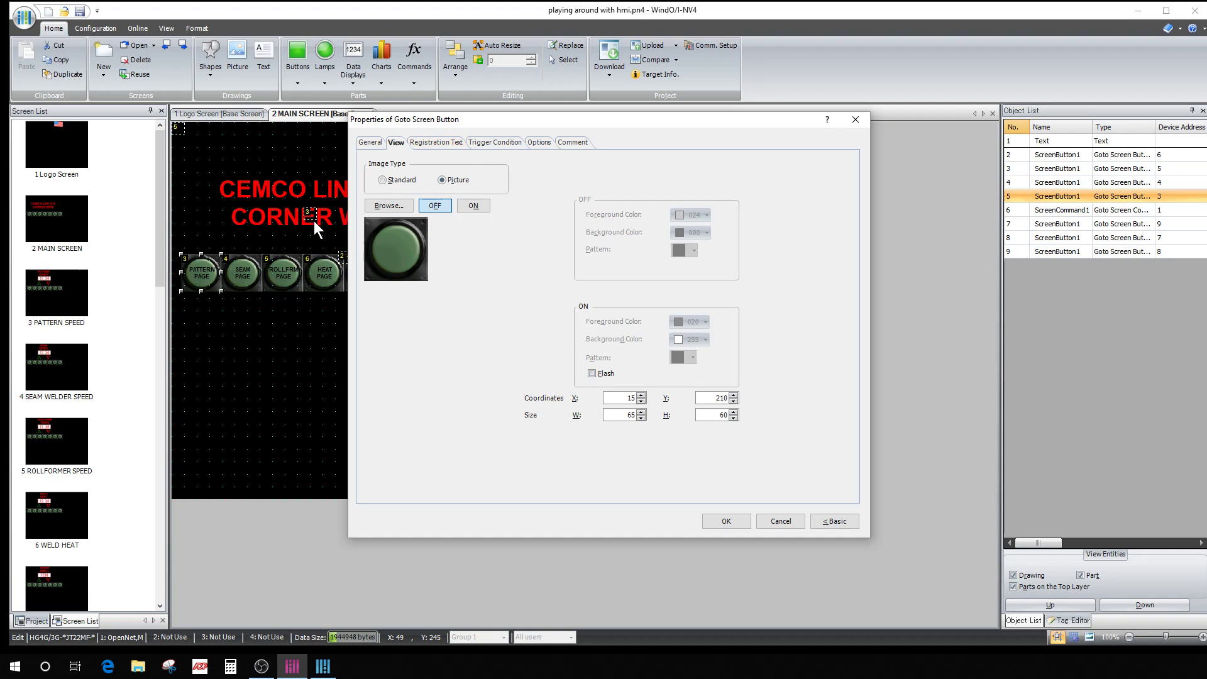
{"action": "left_click", "coordinate": [477, 204]}
{"action": "left_click", "coordinate": [439, 211]}
{"action": "left_click", "coordinate": [435, 145]}
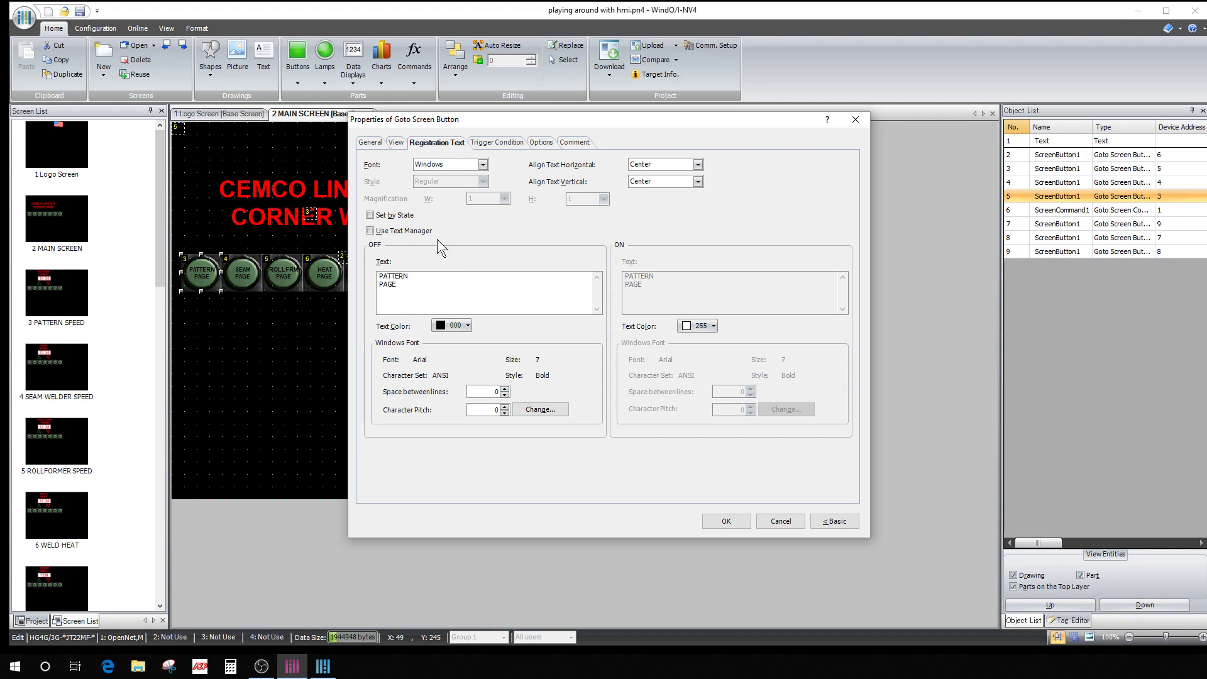
{"action": "left_click", "coordinate": [495, 142]}
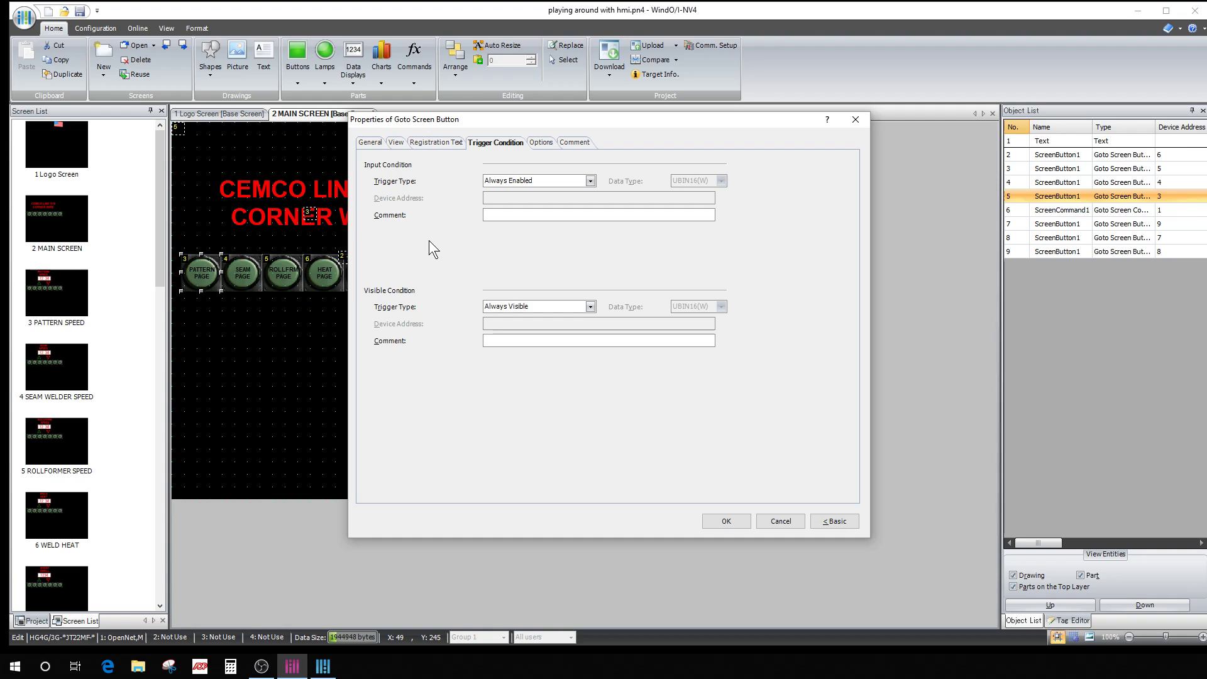
{"action": "left_click", "coordinate": [544, 144]}
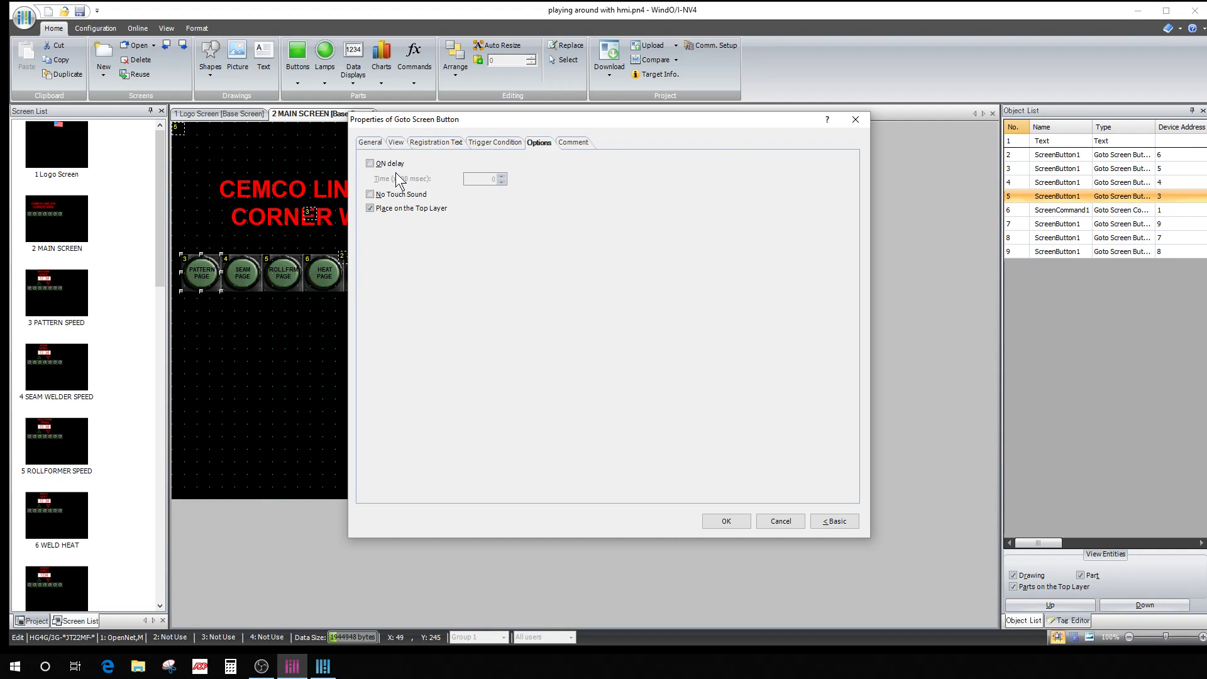
{"action": "left_click", "coordinate": [571, 143]}
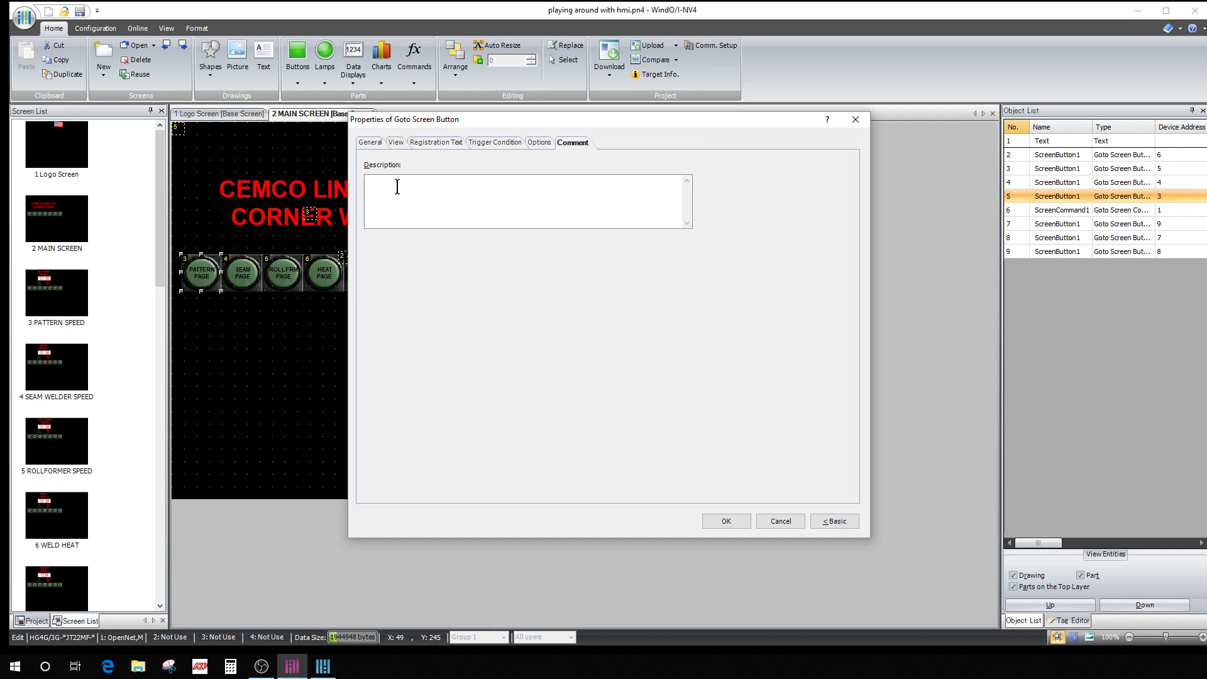
{"action": "left_click", "coordinate": [369, 143]}
{"action": "left_click", "coordinate": [726, 521]}
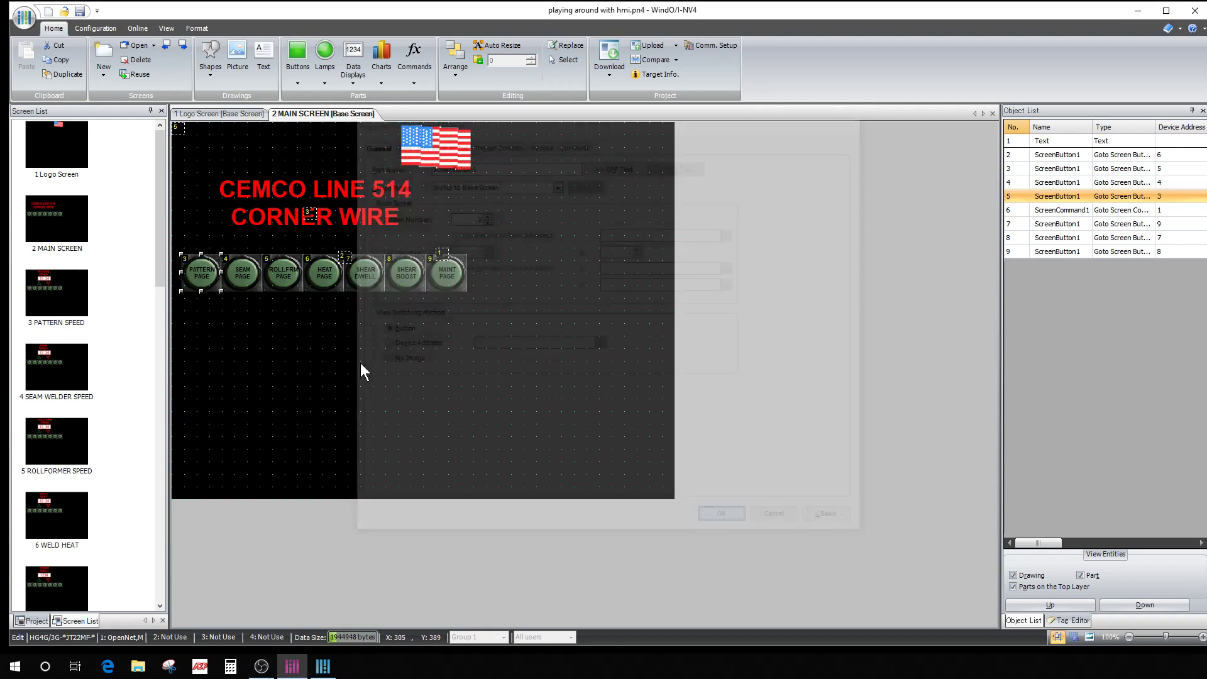
Remove the word CEMCO from the red title text on MAIN SCREEN, leaving LINE 514 CORNER WIRE.
{"action": "left_click", "coordinate": [348, 202]}
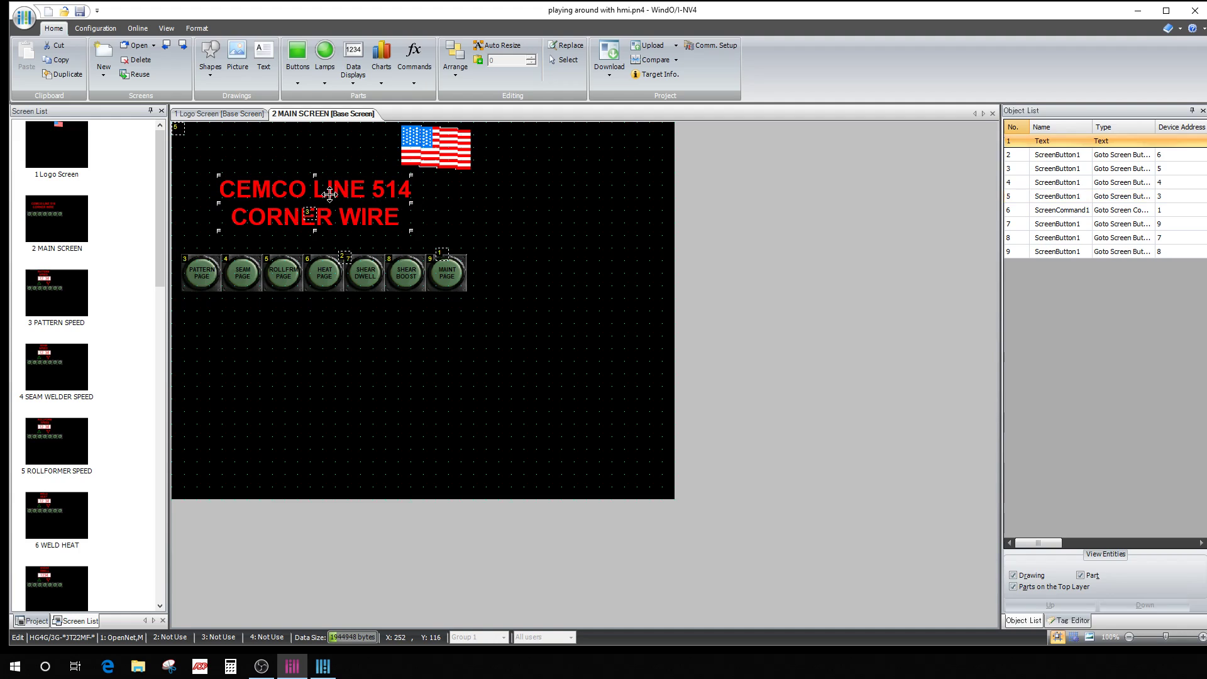
{"action": "double_click", "coordinate": [341, 194]}
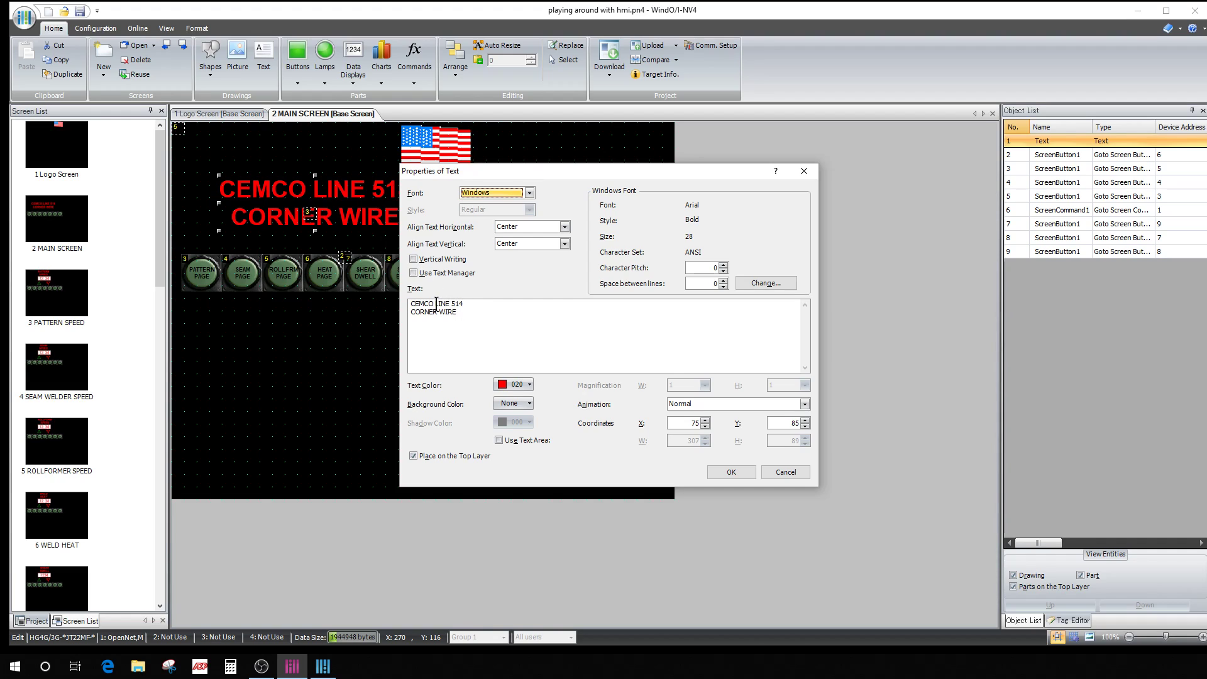
{"action": "left_click_drag", "start_coordinate": [433, 305], "coordinate": [409, 302]}
{"action": "key", "text": "Delete"}
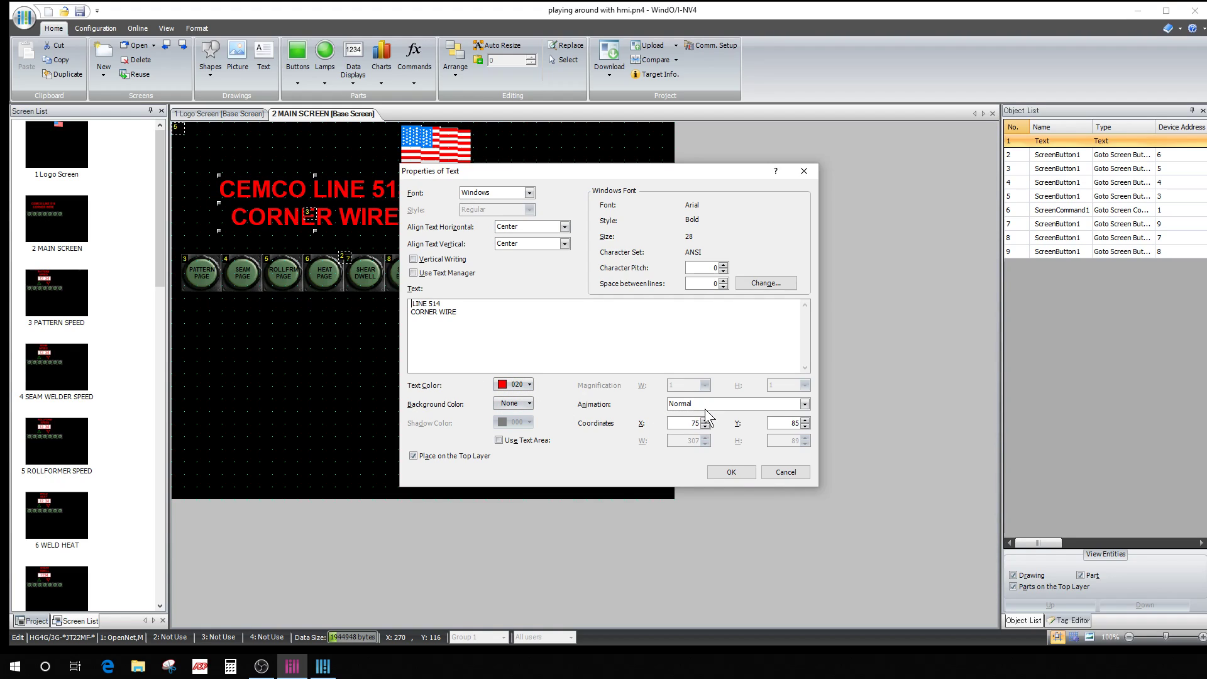
Set the title text's animation to Flash, apply the text properties, and preview MAIN SCREEN.
{"action": "left_click", "coordinate": [795, 409]}
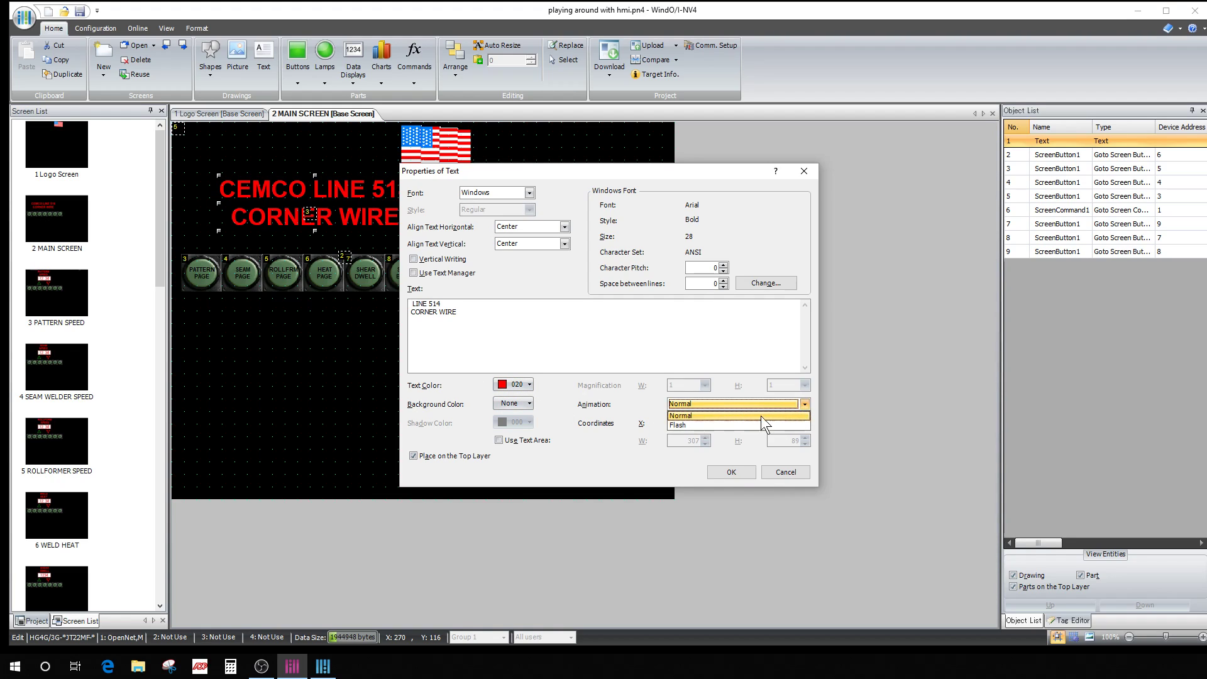
{"action": "left_click", "coordinate": [786, 415]}
{"action": "left_click", "coordinate": [805, 404]}
{"action": "left_click", "coordinate": [703, 422]}
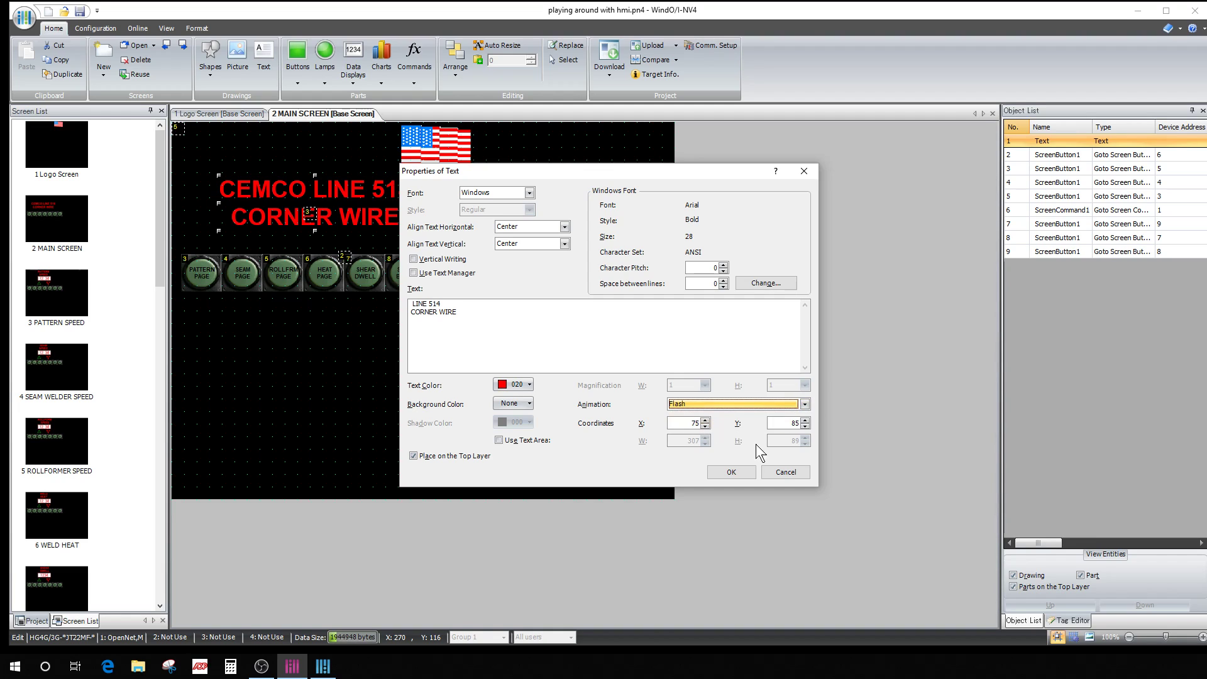
{"action": "left_click", "coordinate": [731, 471]}
{"action": "left_click", "coordinate": [426, 365]}
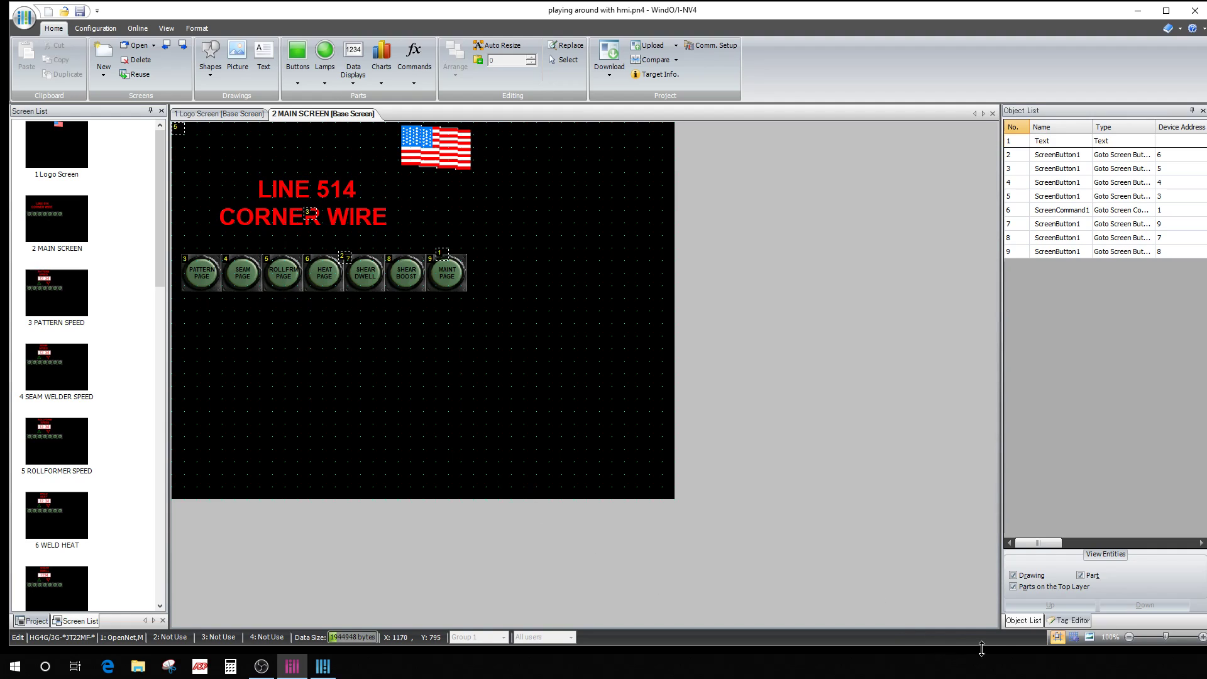
{"action": "left_click", "coordinate": [1090, 636]}
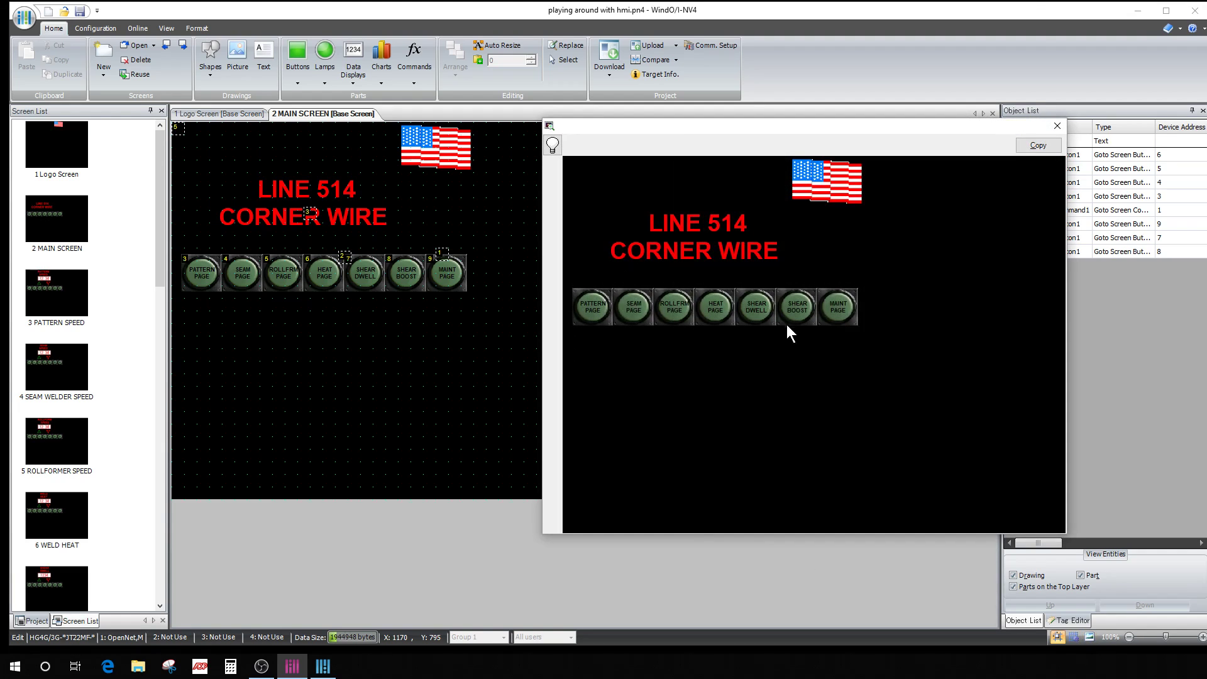
{"action": "left_click", "coordinate": [1056, 126]}
Set the animation of the red LINE 514 CORNER WIRE title text to Normal and apply the text properties.
{"action": "double_click", "coordinate": [346, 191]}
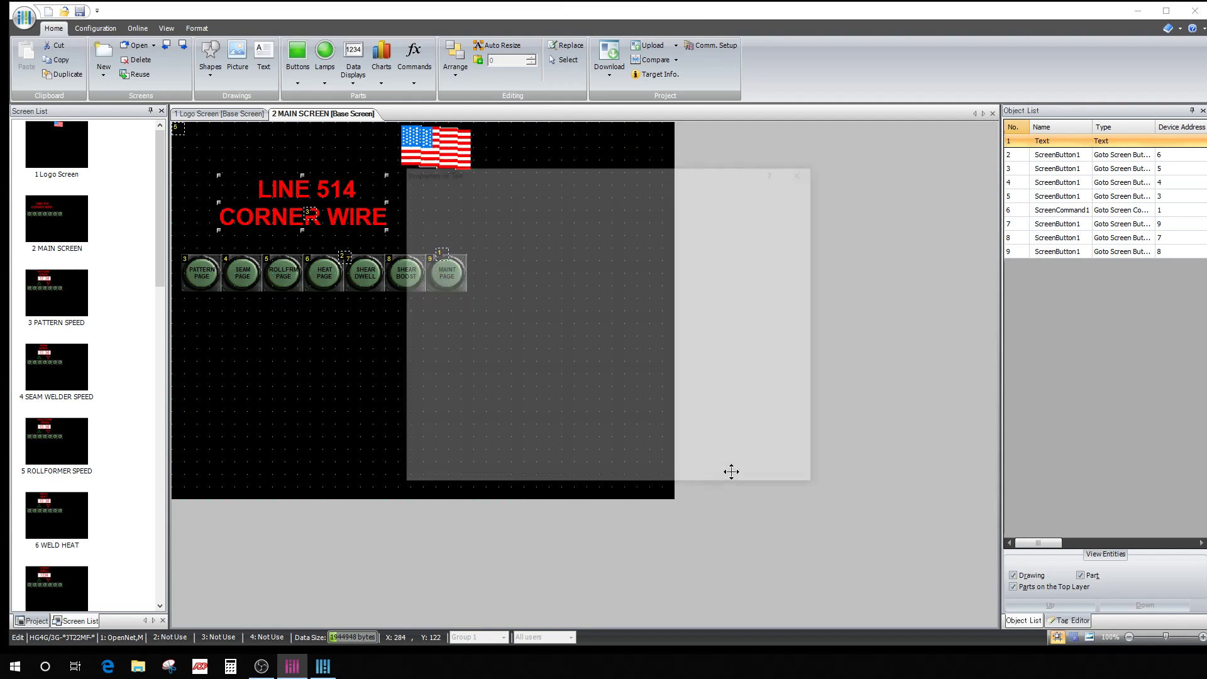
{"action": "left_click", "coordinate": [804, 404]}
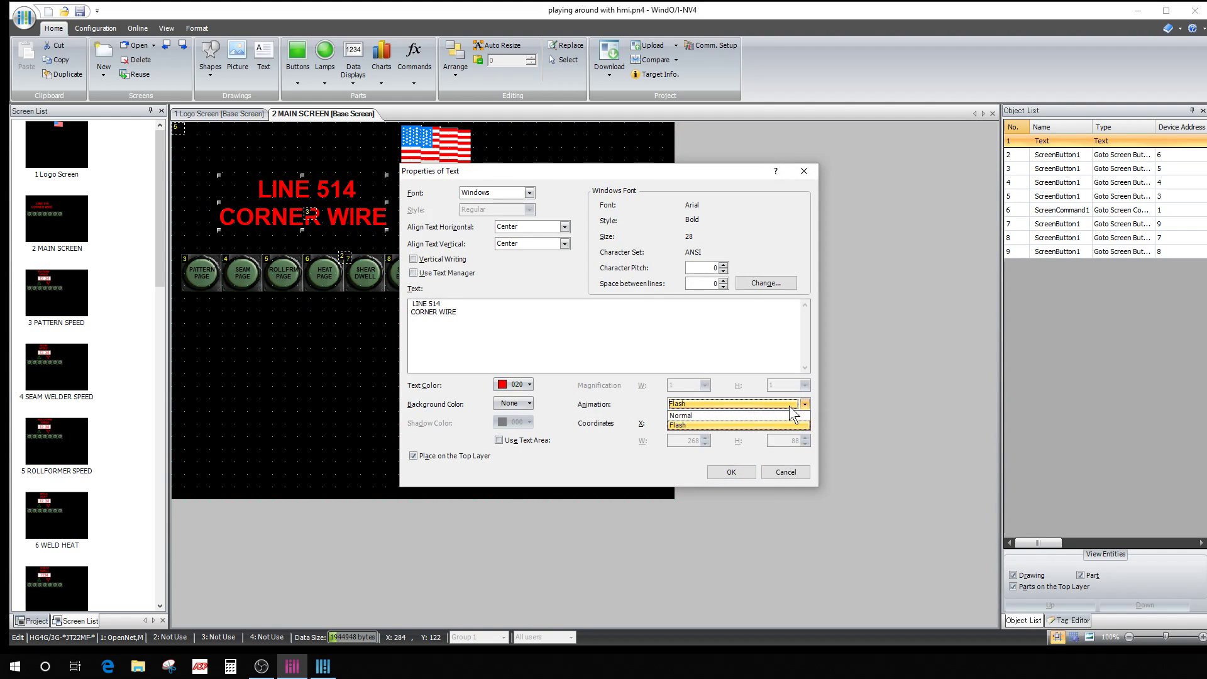
{"action": "left_click", "coordinate": [699, 415]}
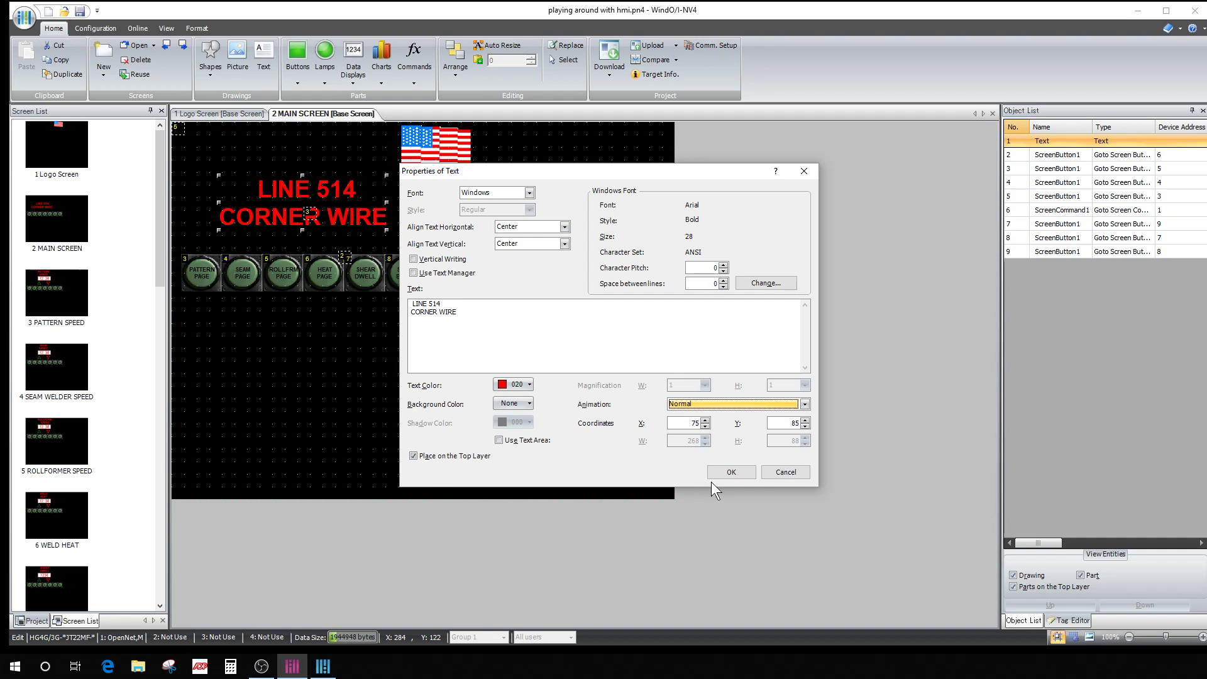
{"action": "left_click", "coordinate": [739, 475]}
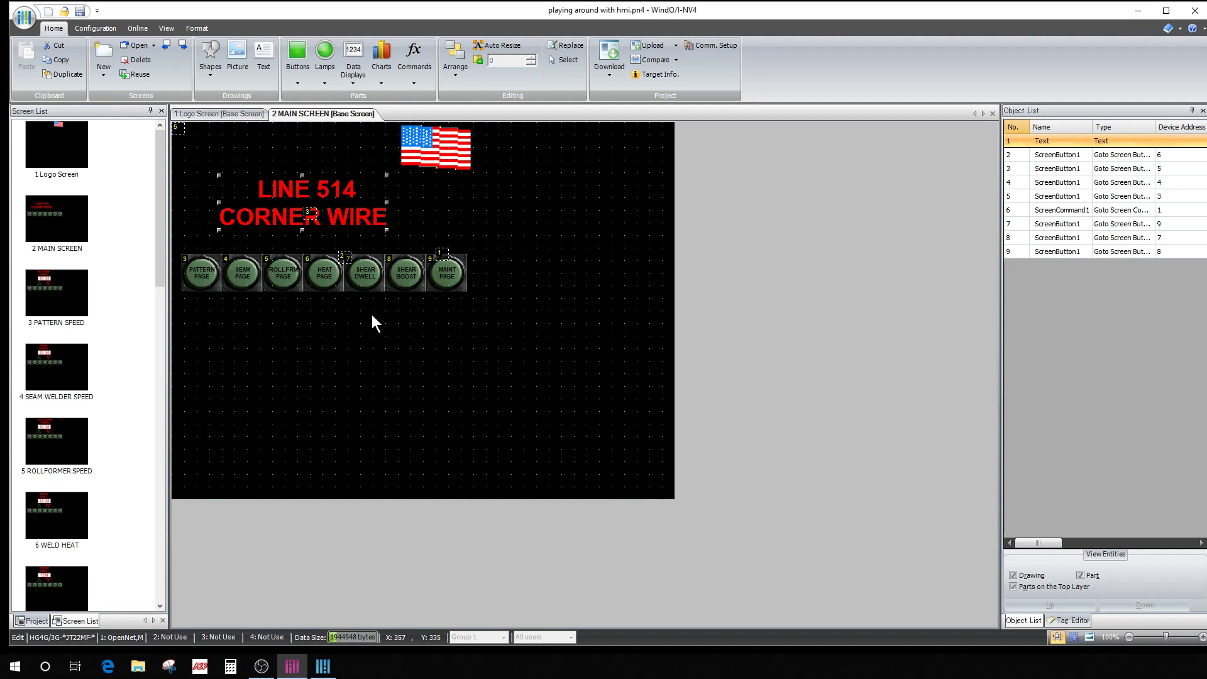
Check the flag on MAIN SCREEN, inspect it on the overlaid Logo Screen, and return to MAIN SCREEN.
{"action": "left_click", "coordinate": [456, 159]}
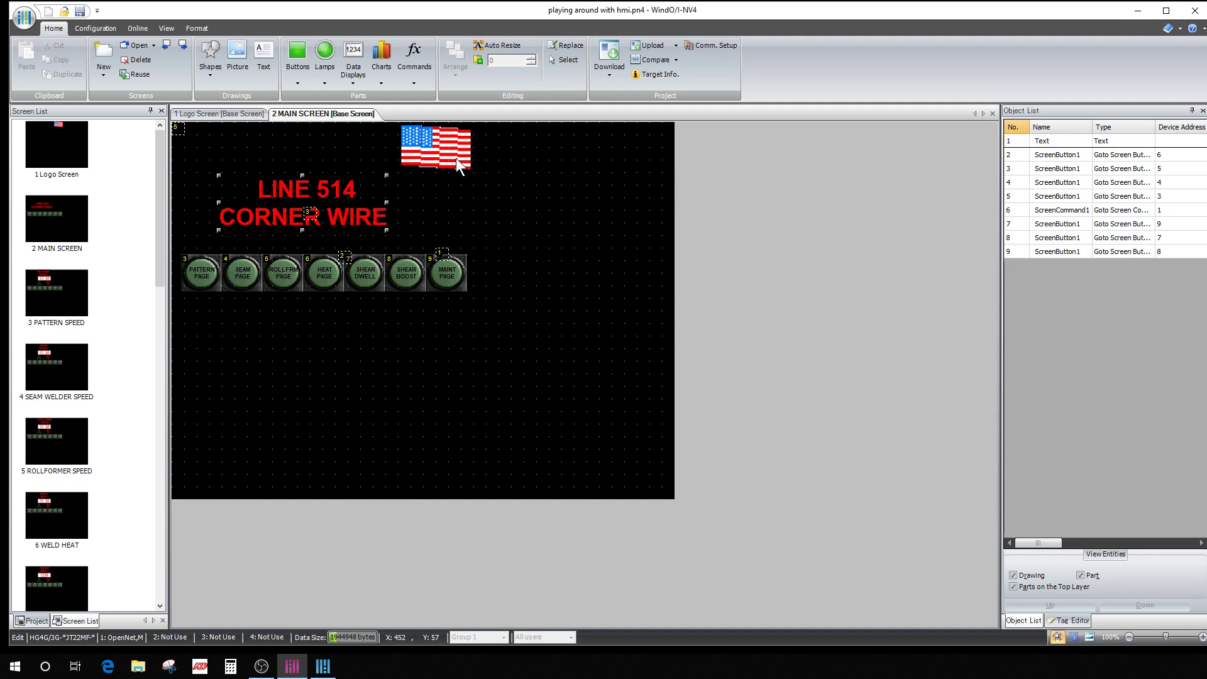
{"action": "double_click", "coordinate": [456, 159]}
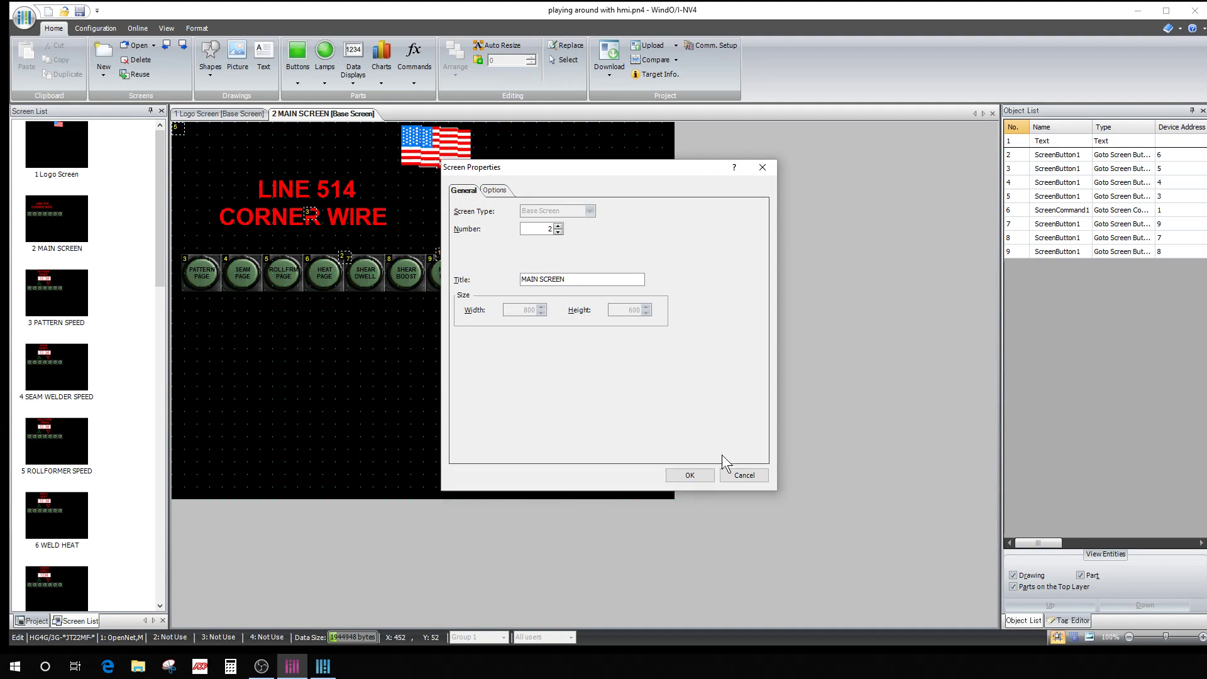
{"action": "left_click", "coordinate": [703, 481]}
{"action": "double_click", "coordinate": [62, 142]}
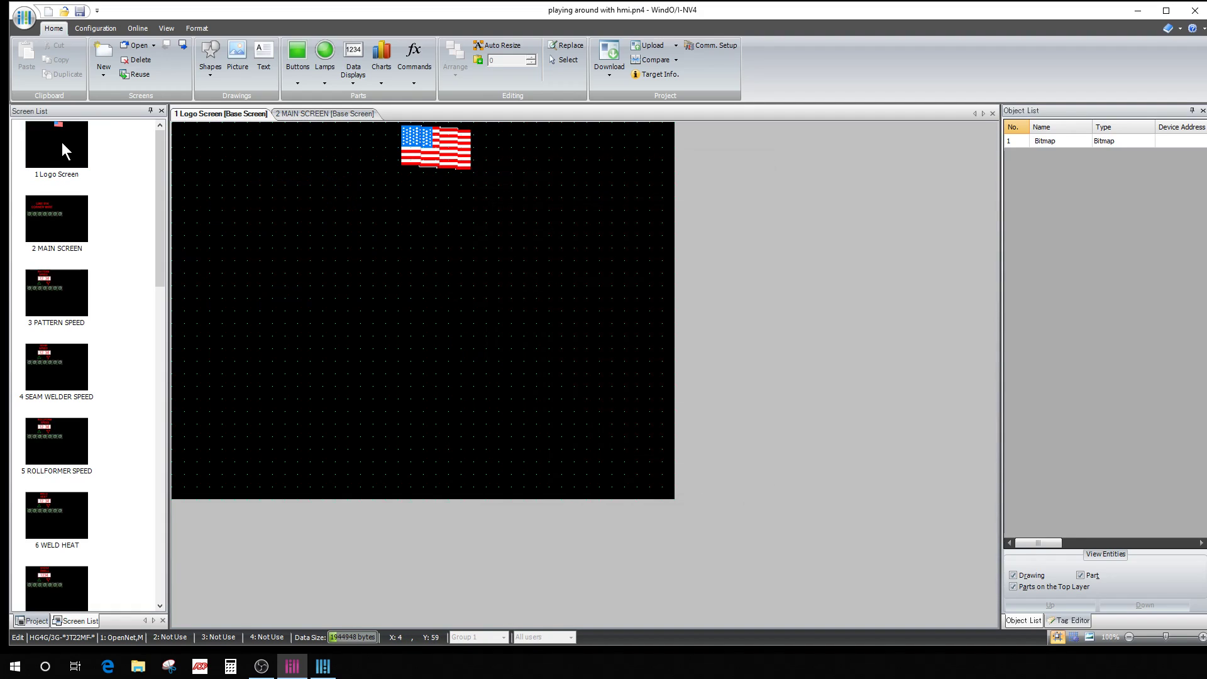
{"action": "left_click", "coordinate": [443, 139]}
{"action": "left_click", "coordinate": [294, 250]}
{"action": "left_click", "coordinate": [70, 221]}
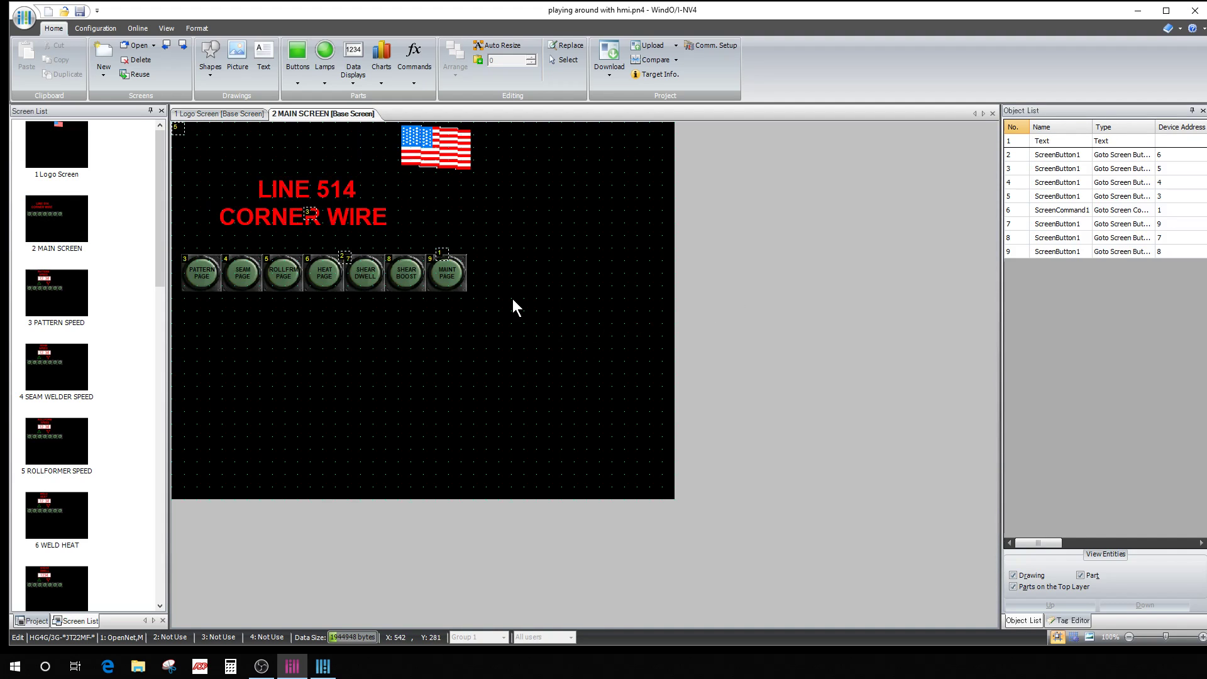
Review MAIN SCREEN's general properties and its overlay and overlapping-order options.
{"action": "right_click", "coordinate": [518, 350]}
{"action": "left_click", "coordinate": [462, 363]}
{"action": "right_click", "coordinate": [540, 333]}
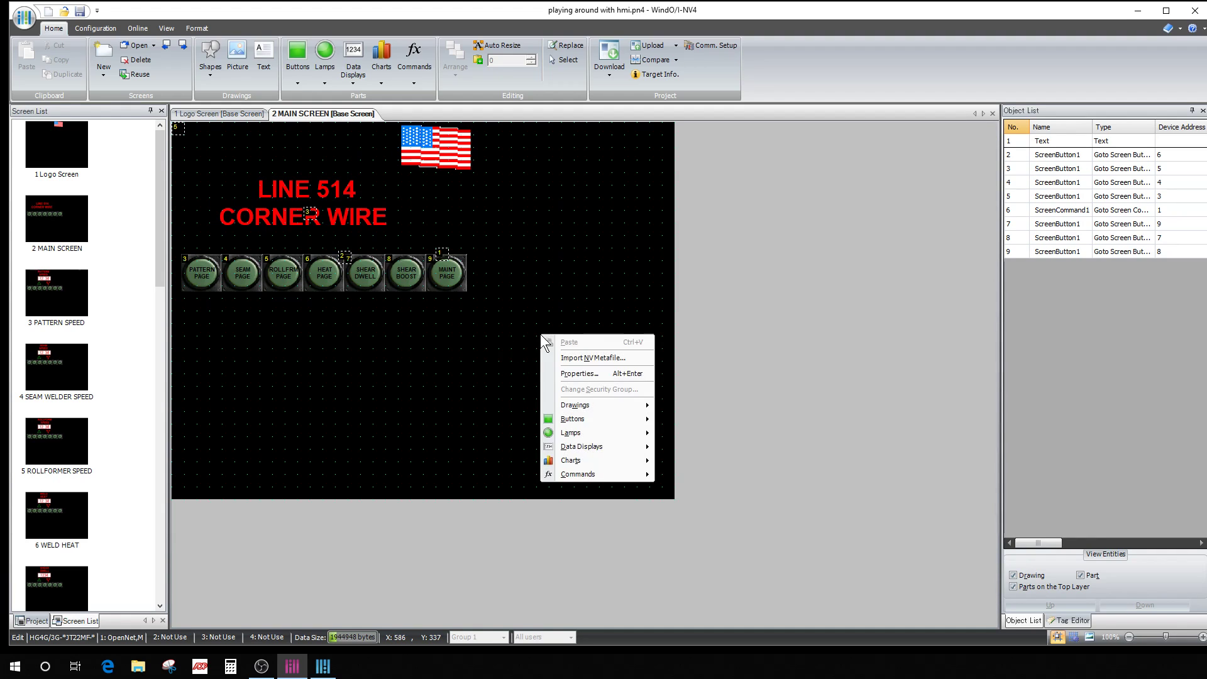
{"action": "left_click", "coordinate": [581, 374]}
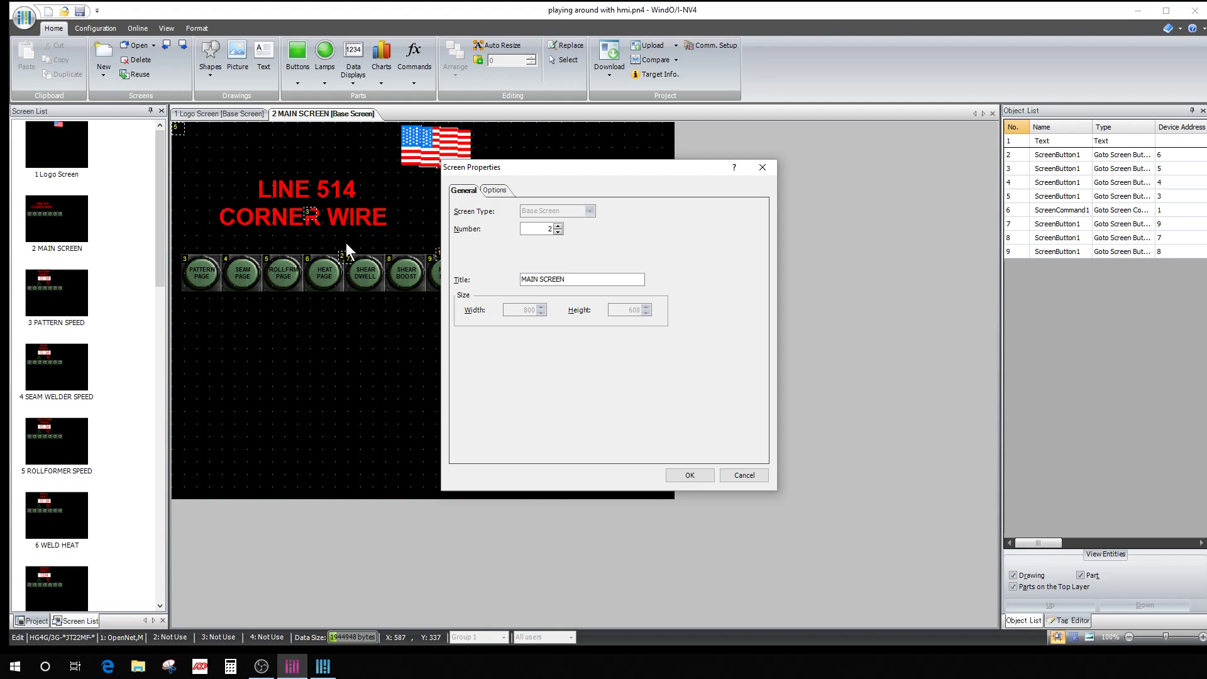
{"action": "left_click", "coordinate": [498, 193]}
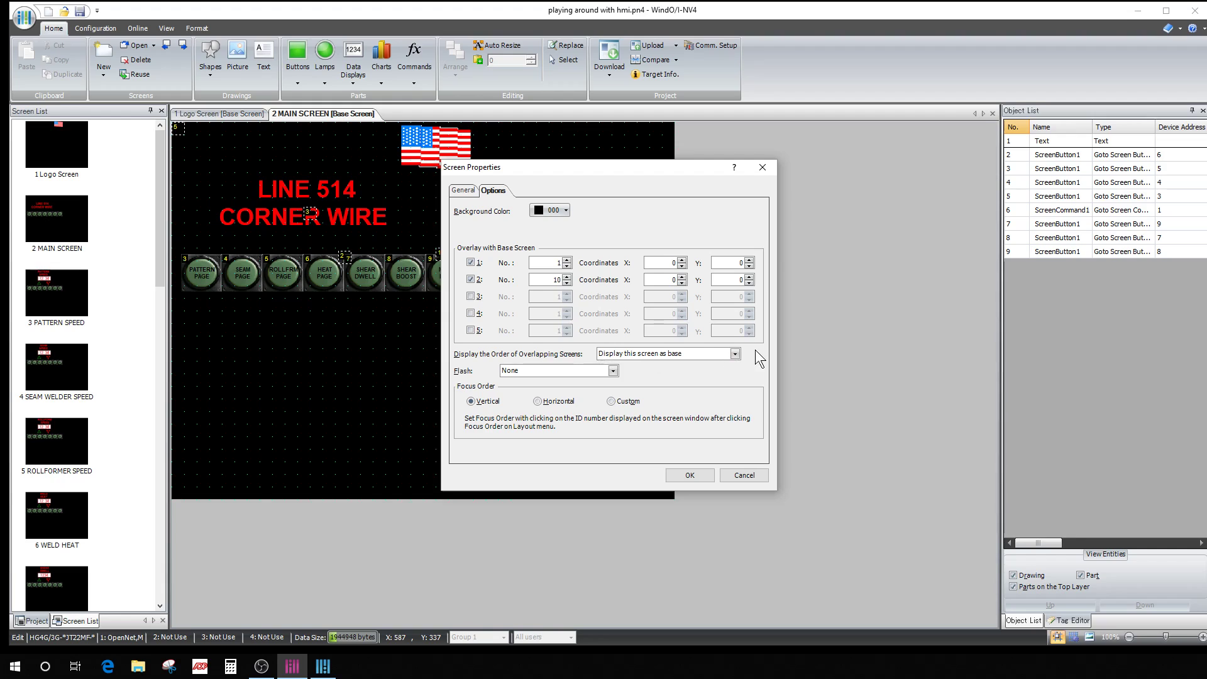
{"action": "left_click", "coordinate": [734, 354]}
{"action": "left_click", "coordinate": [734, 354]}
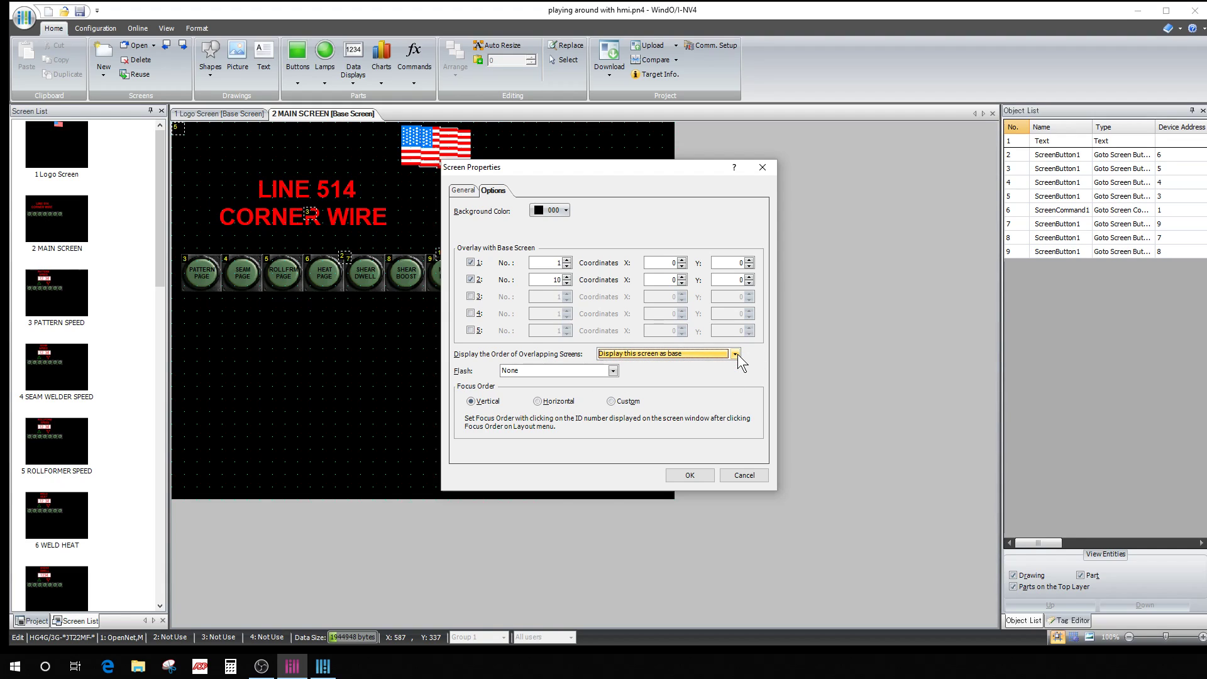
{"action": "left_click", "coordinate": [689, 475]}
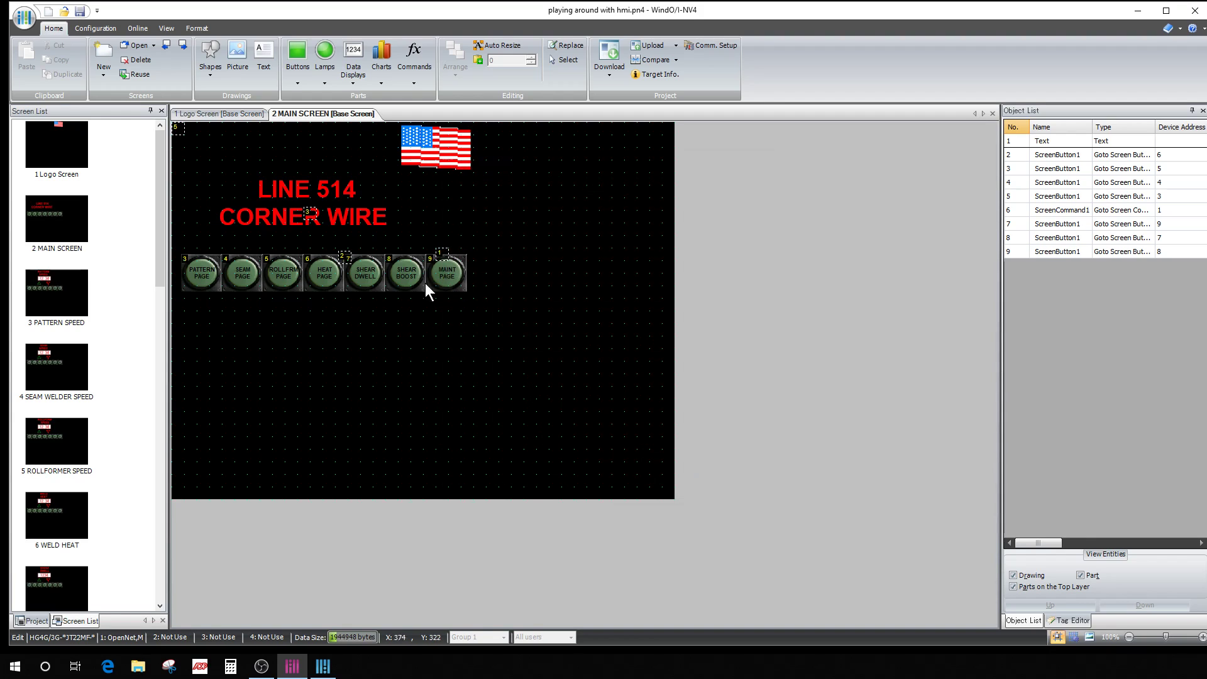
Move the flag on the Logo Screen to about X 200, Y 120 and reopen MAIN SCREEN to see it over the title.
{"action": "left_click", "coordinate": [63, 143]}
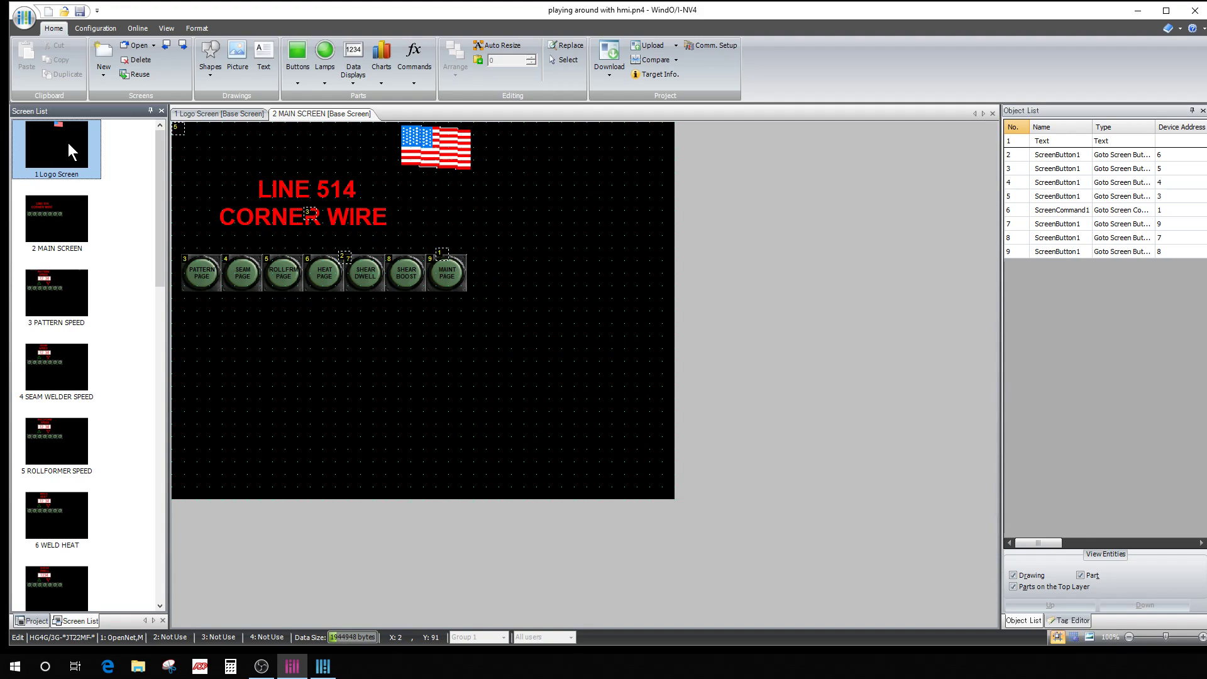
{"action": "double_click", "coordinate": [68, 142]}
{"action": "left_click_drag", "start_coordinate": [422, 150], "coordinate": [324, 223]}
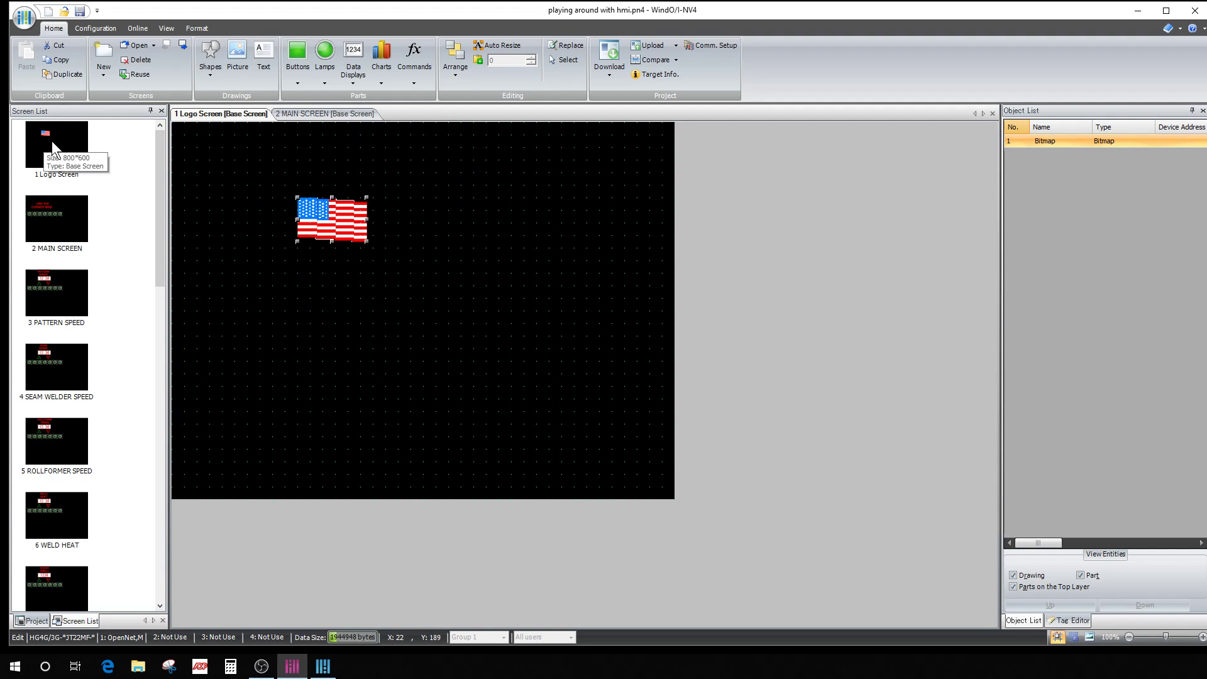
{"action": "left_click", "coordinate": [72, 229]}
{"action": "double_click", "coordinate": [78, 228]}
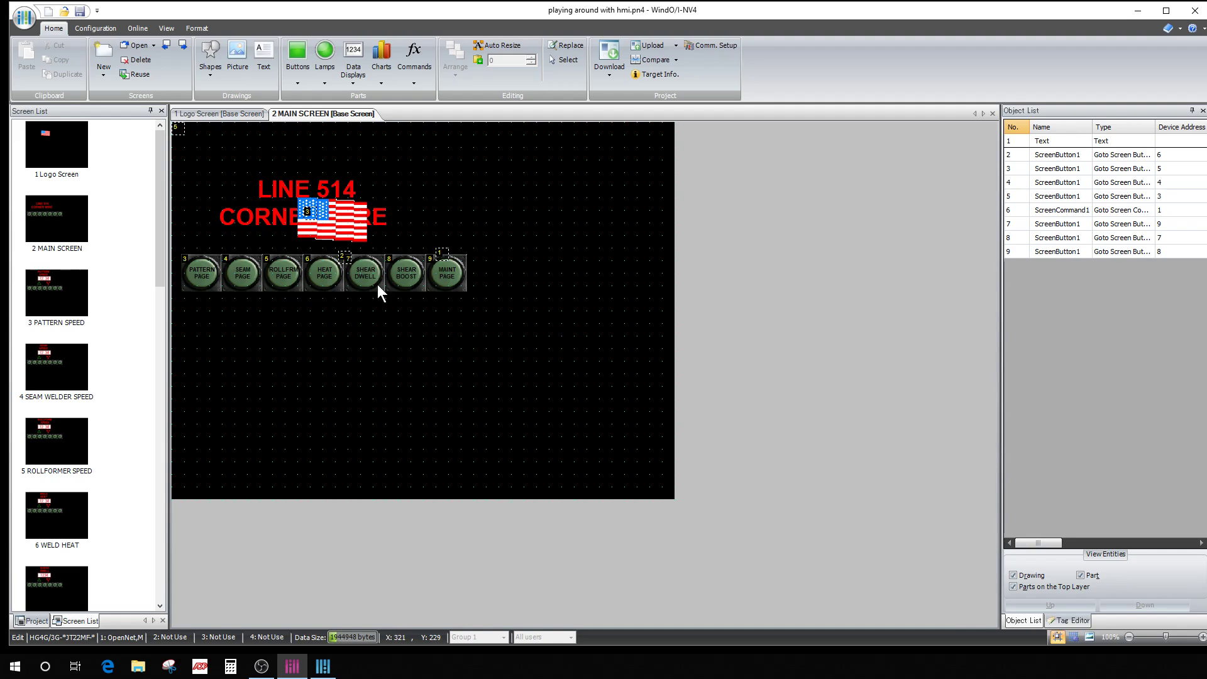
Review the text properties of the LINE 514 CORNER WIRE title on MAIN SCREEN, including its top-layer option.
{"action": "left_click", "coordinate": [325, 210]}
{"action": "left_click", "coordinate": [341, 237]}
{"action": "left_click", "coordinate": [271, 193]}
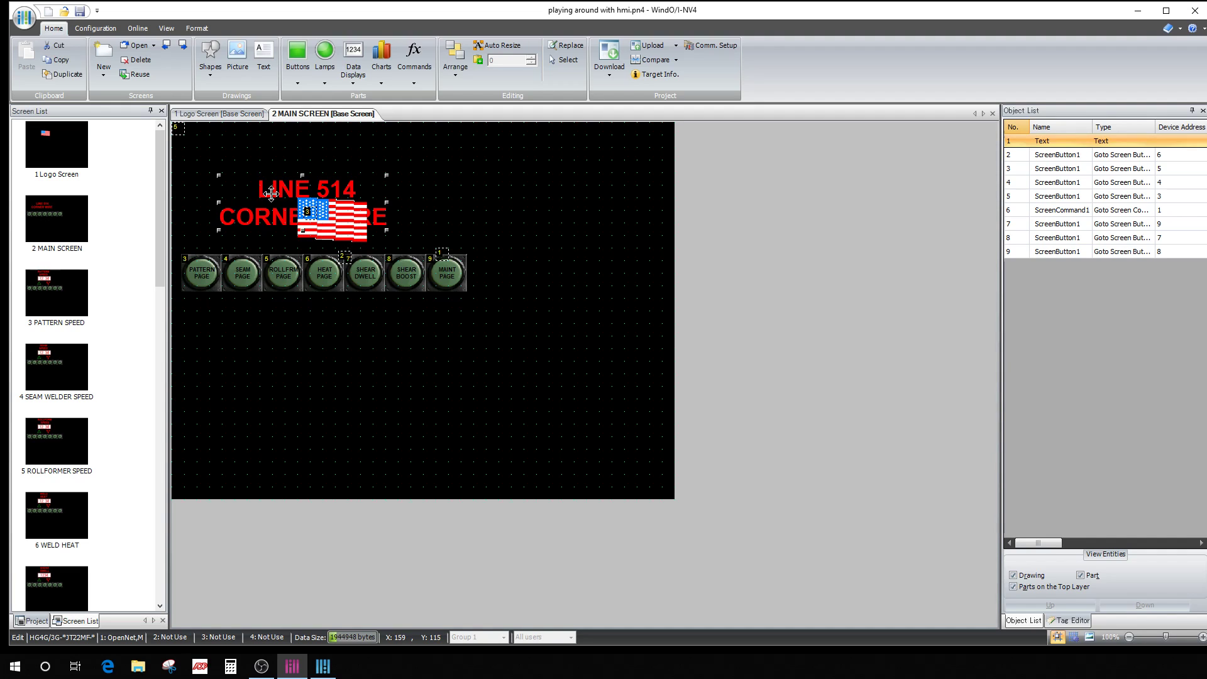
{"action": "right_click", "coordinate": [271, 193]}
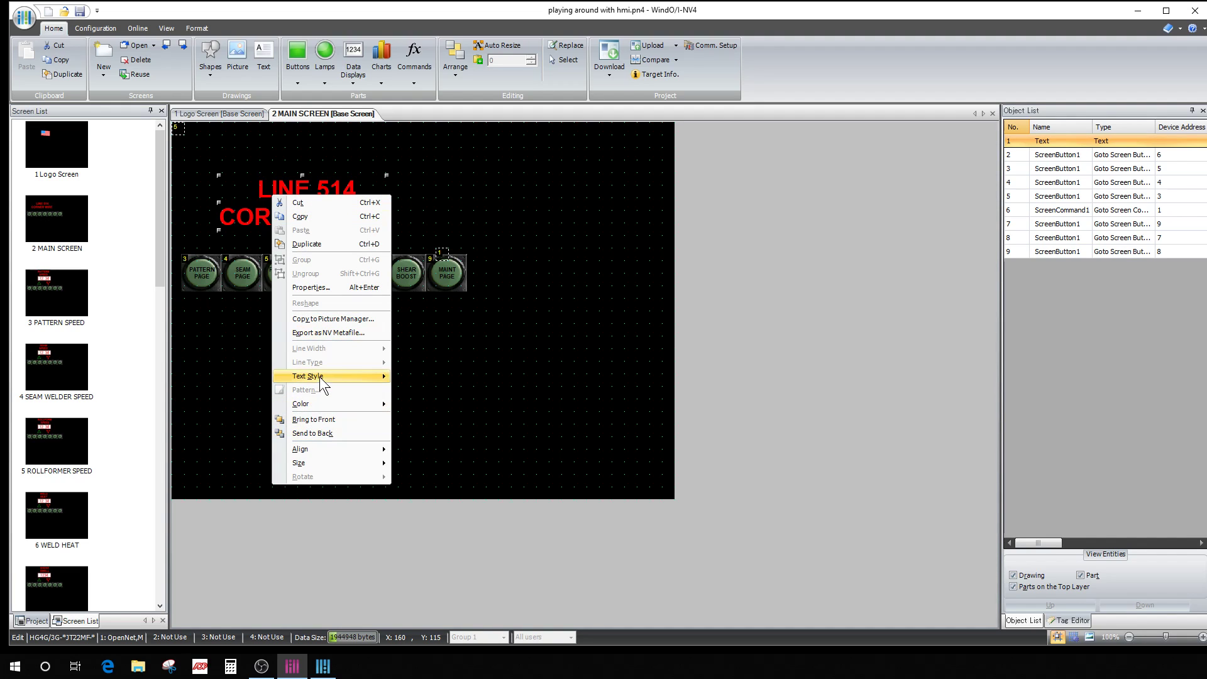
{"action": "left_click", "coordinate": [314, 287]}
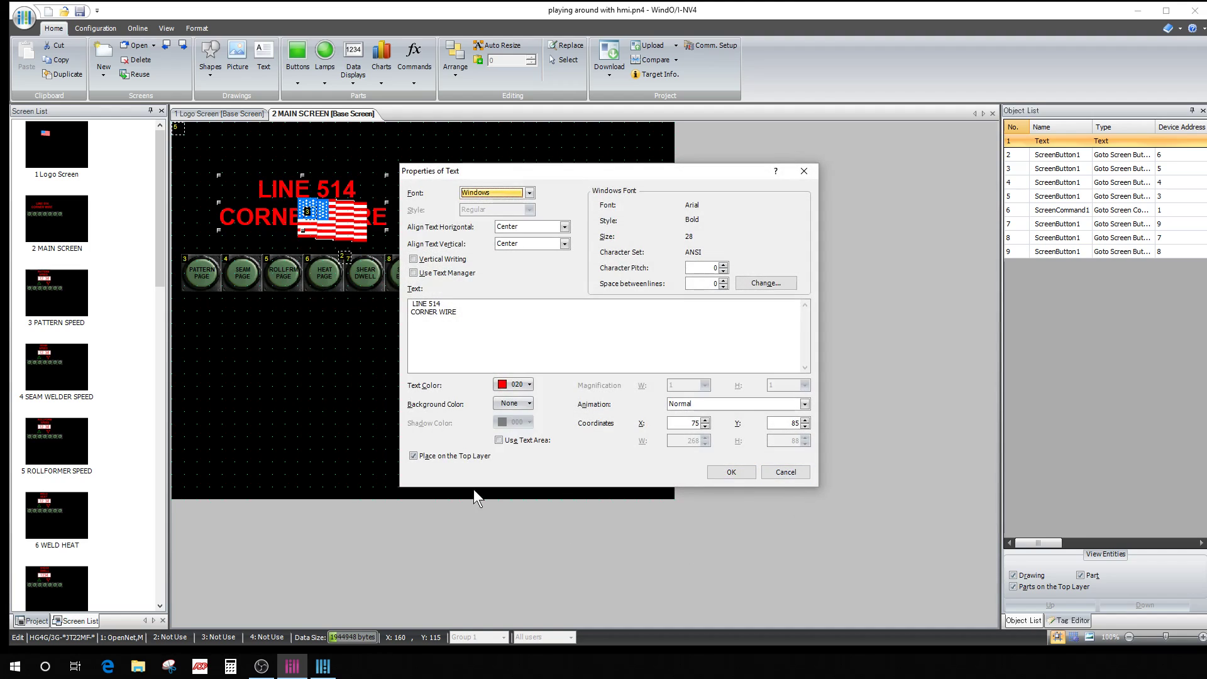
{"action": "left_click", "coordinate": [746, 469]}
{"action": "left_click", "coordinate": [449, 390]}
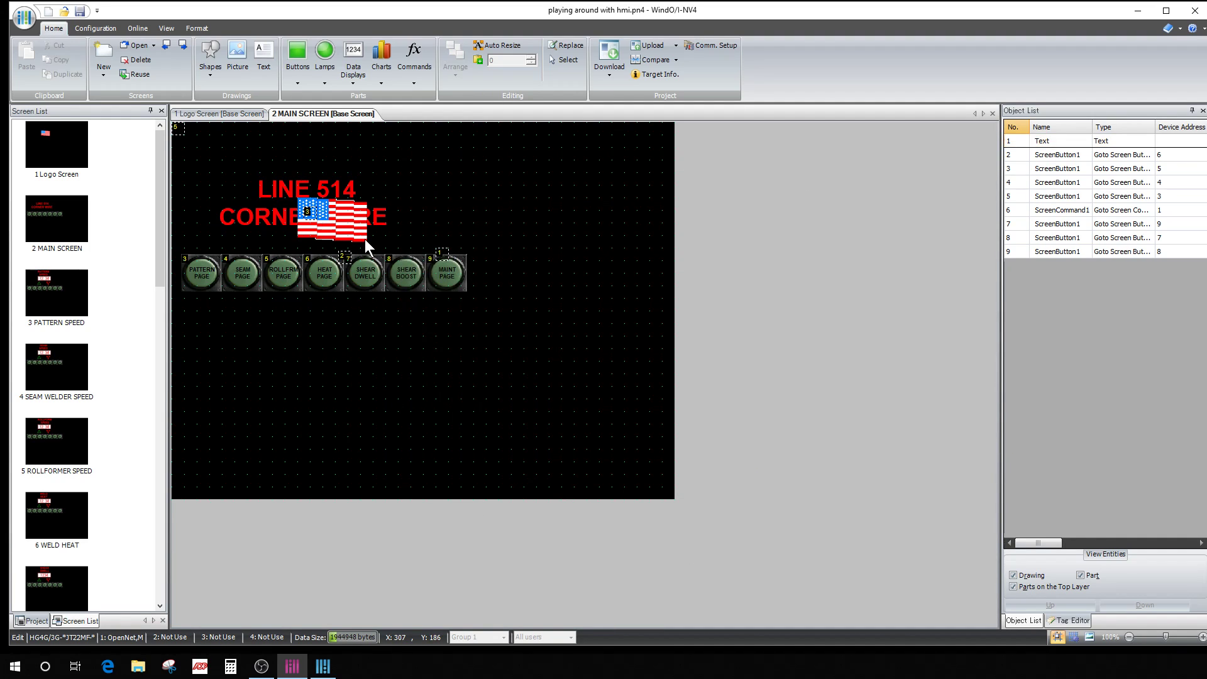
Open the Logo Screen and review the flag picture's flash, coordinate, size and top-layer properties.
{"action": "left_click", "coordinate": [54, 137]}
{"action": "double_click", "coordinate": [62, 148]}
{"action": "left_click", "coordinate": [339, 208]}
{"action": "right_click", "coordinate": [345, 209]}
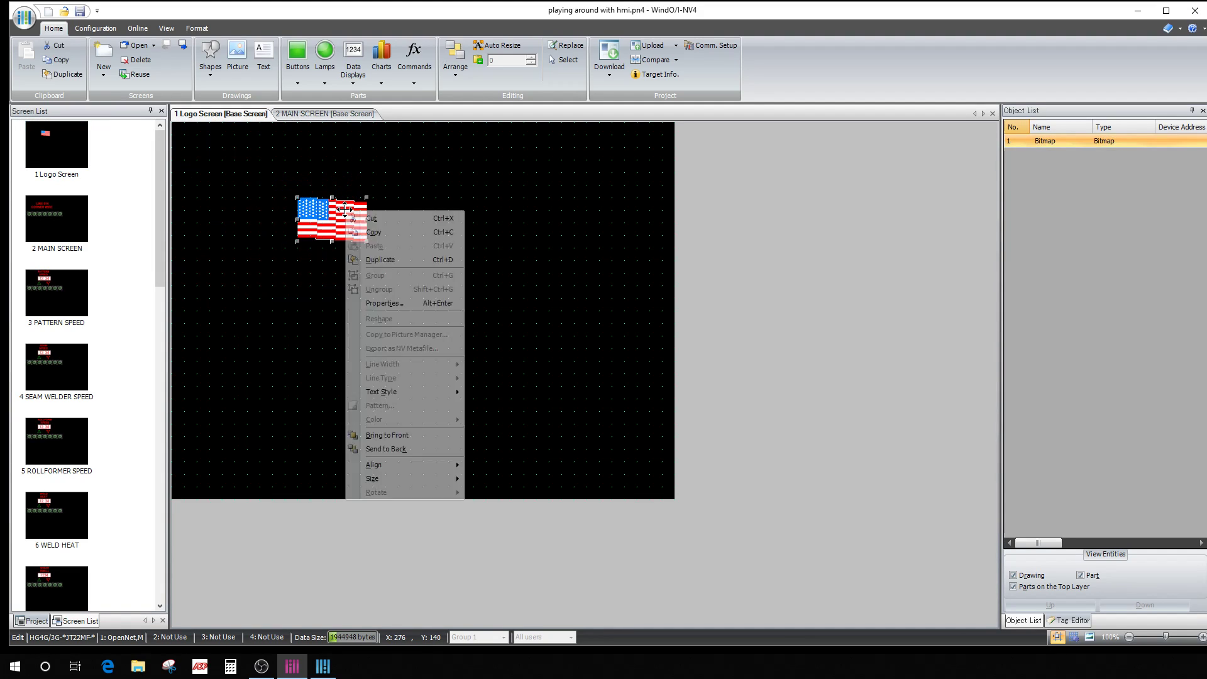
{"action": "left_click", "coordinate": [393, 305]}
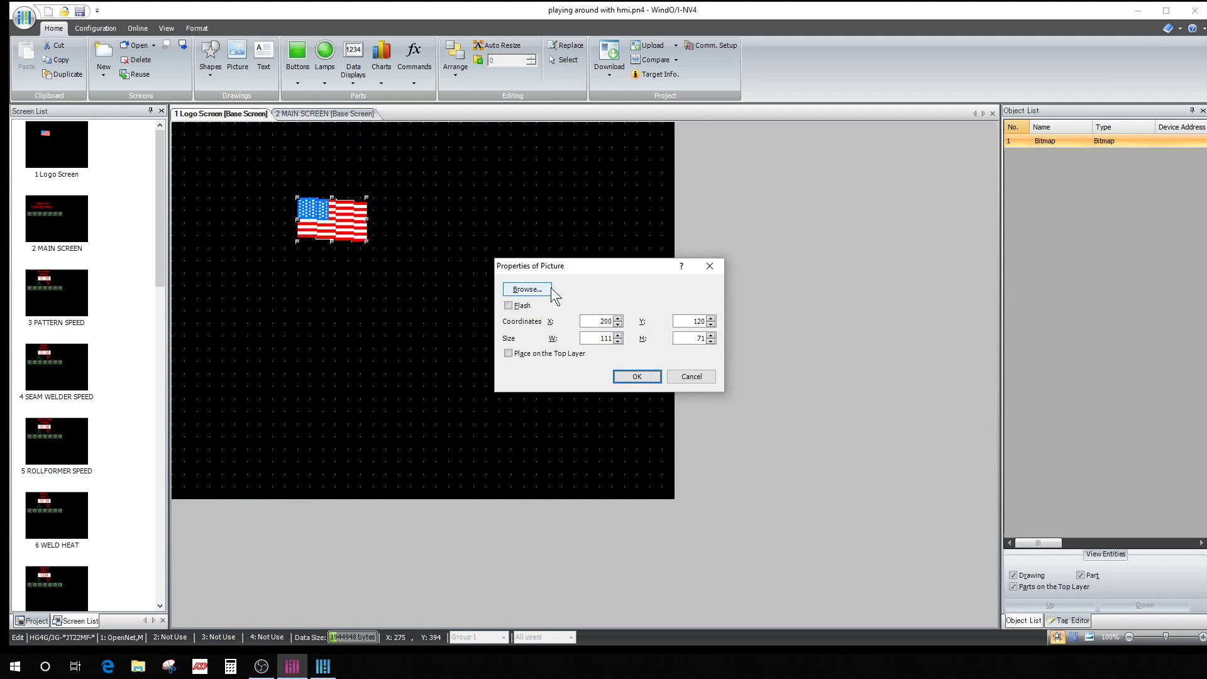
{"action": "left_click", "coordinate": [636, 376]}
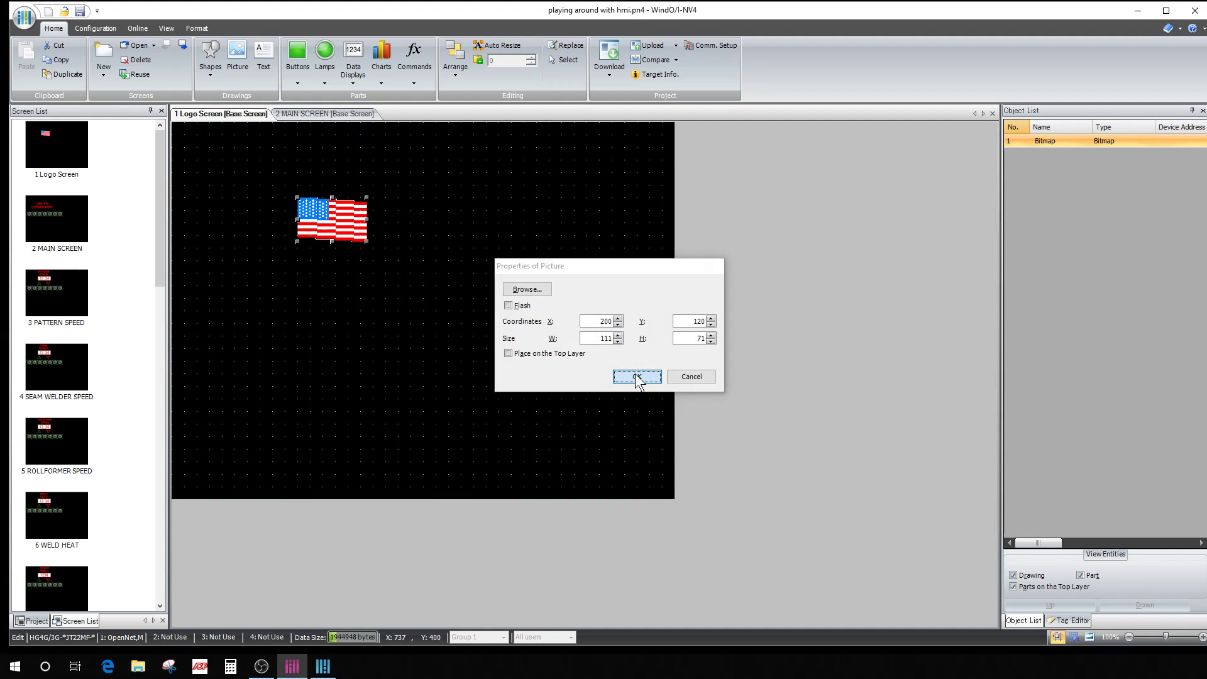
Set MAIN SCREEN's overlapping screen order to Display this screen over Overlay 1 in its screen properties.
{"action": "left_click", "coordinate": [74, 228]}
{"action": "double_click", "coordinate": [79, 226]}
{"action": "right_click", "coordinate": [508, 355]}
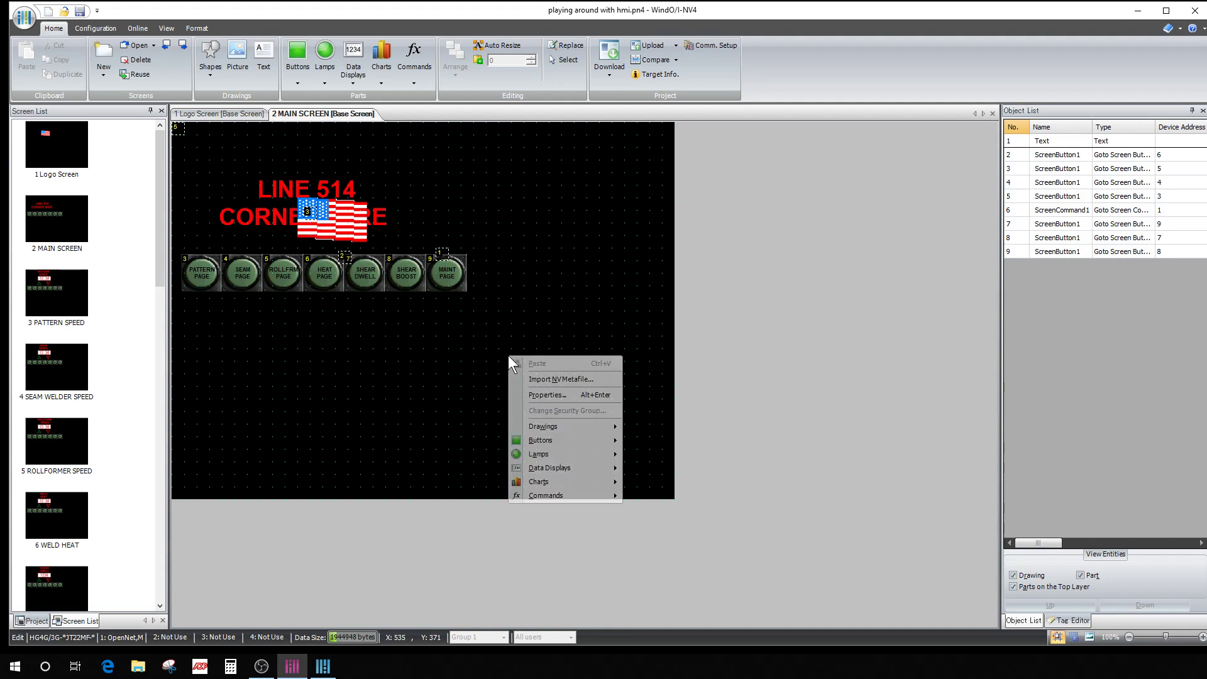
{"action": "left_click", "coordinate": [555, 395]}
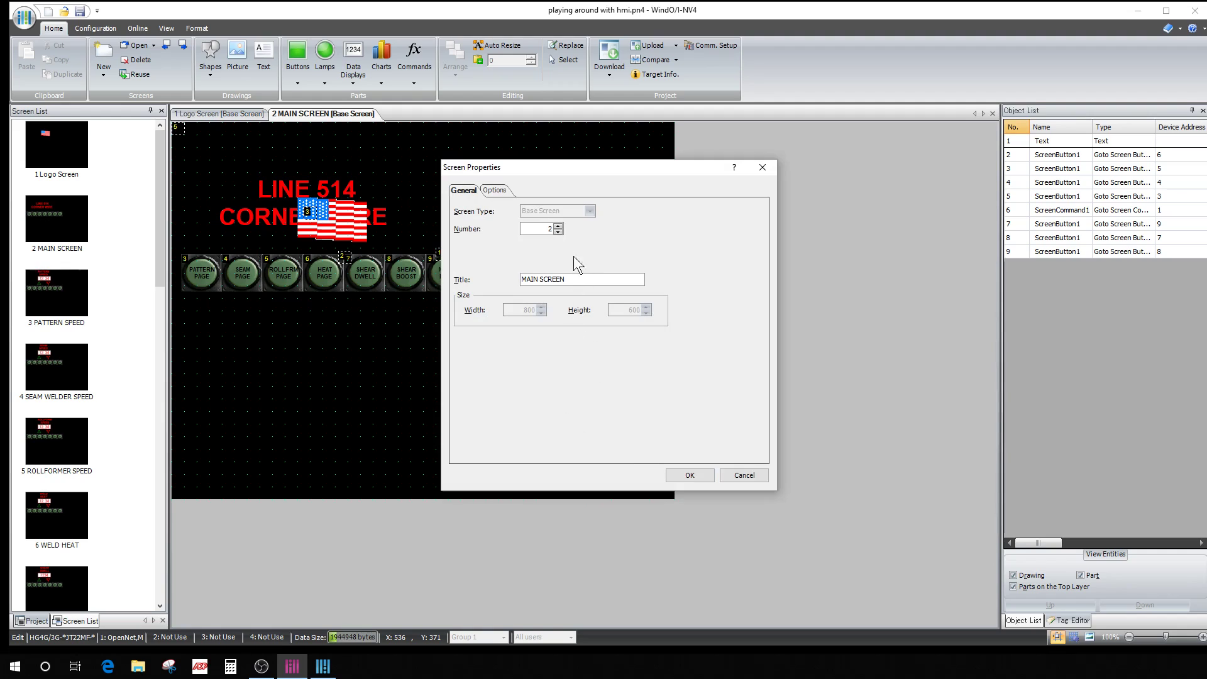
{"action": "left_click", "coordinate": [500, 194]}
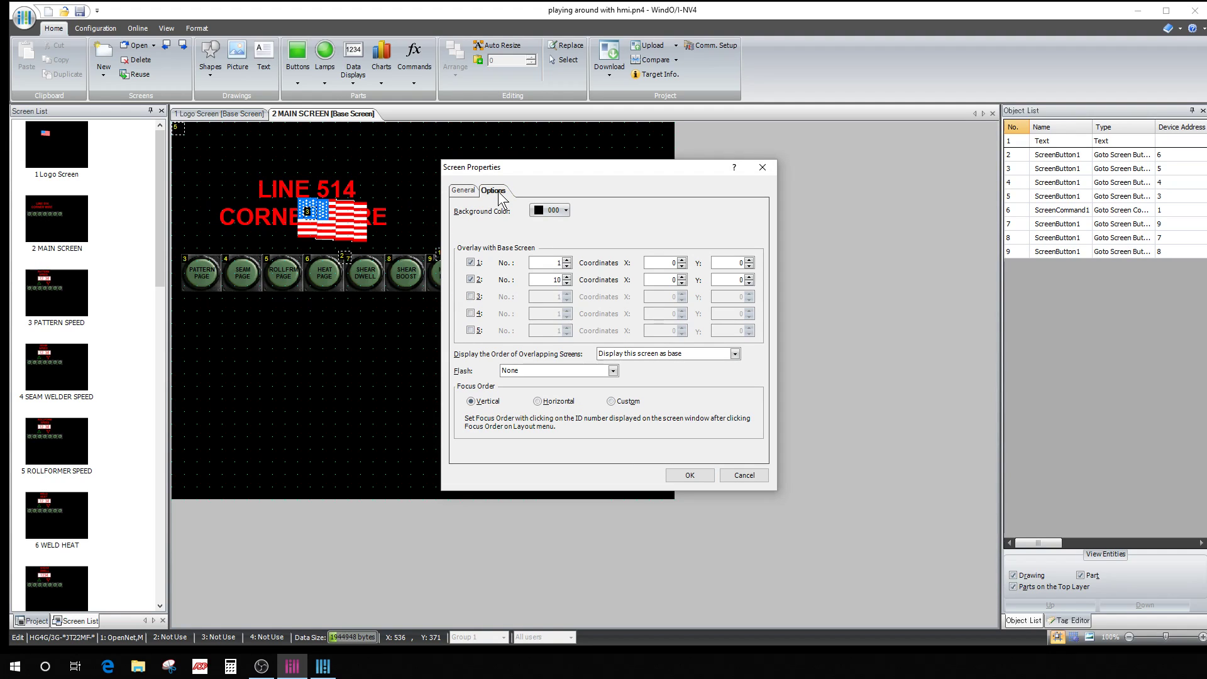
{"action": "left_click", "coordinate": [734, 354]}
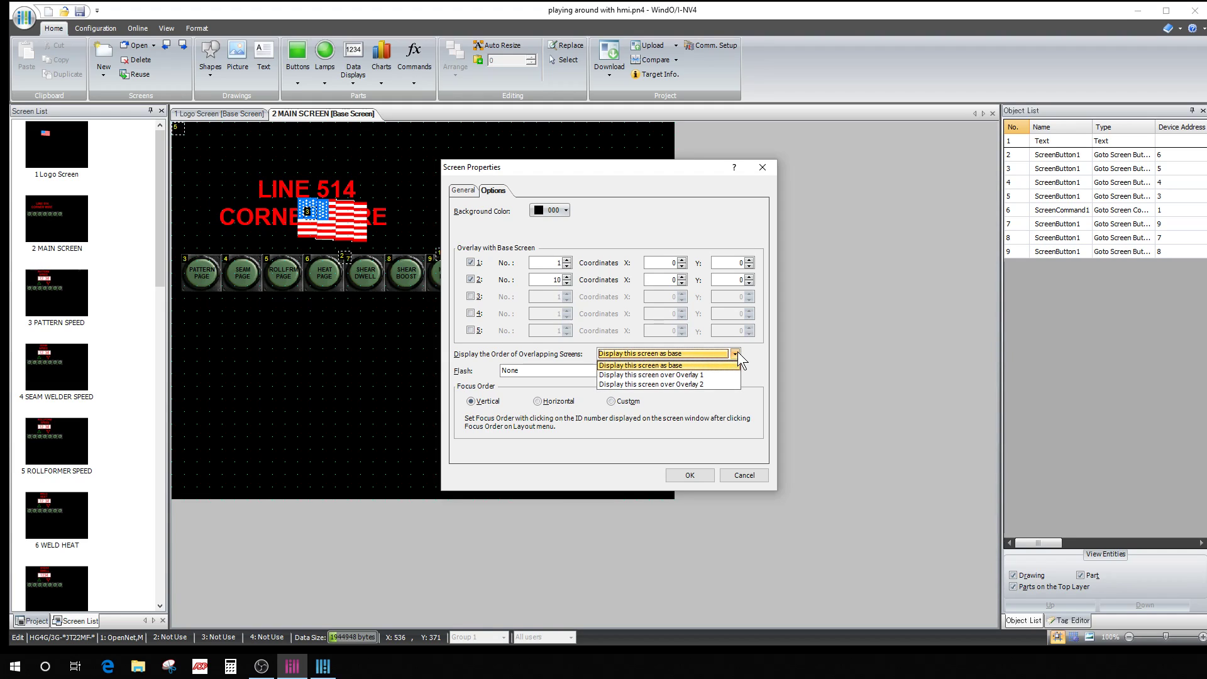
{"action": "left_click", "coordinate": [667, 375]}
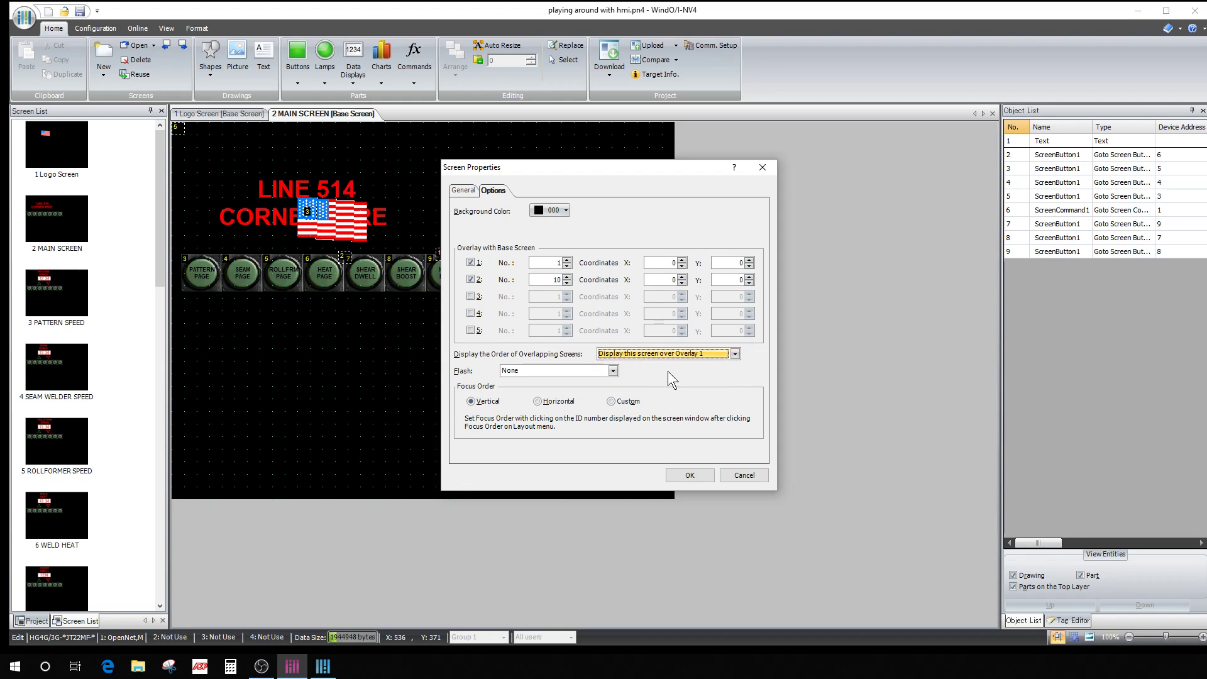
{"action": "left_click", "coordinate": [690, 476]}
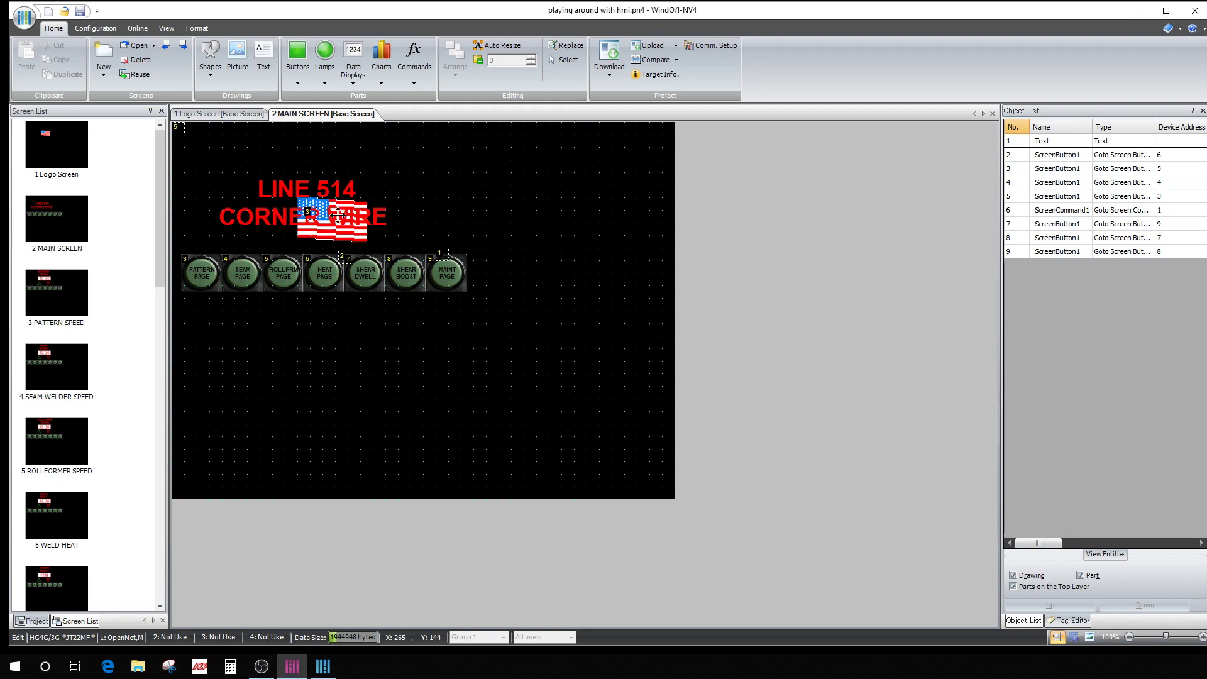
Move the flag on the Logo Screen to the upper-right corner area of the canvas, then reopen MAIN SCREEN.
{"action": "left_click", "coordinate": [53, 143]}
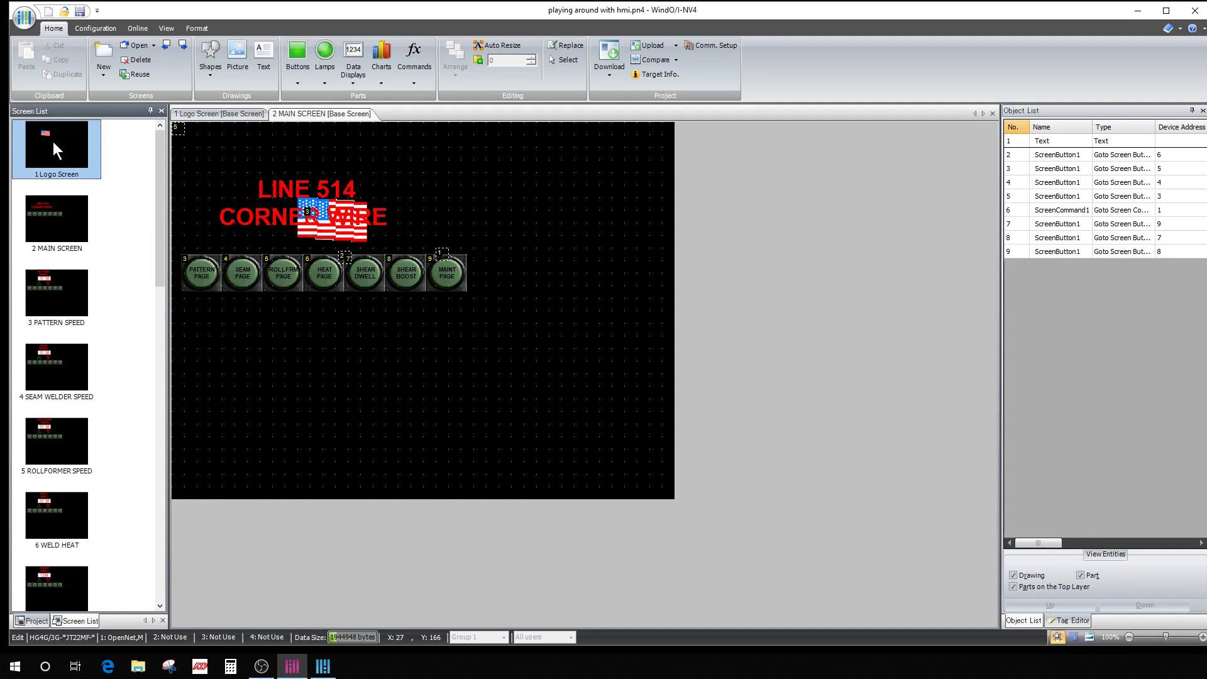
{"action": "double_click", "coordinate": [53, 142]}
{"action": "left_click_drag", "start_coordinate": [362, 220], "coordinate": [637, 169]}
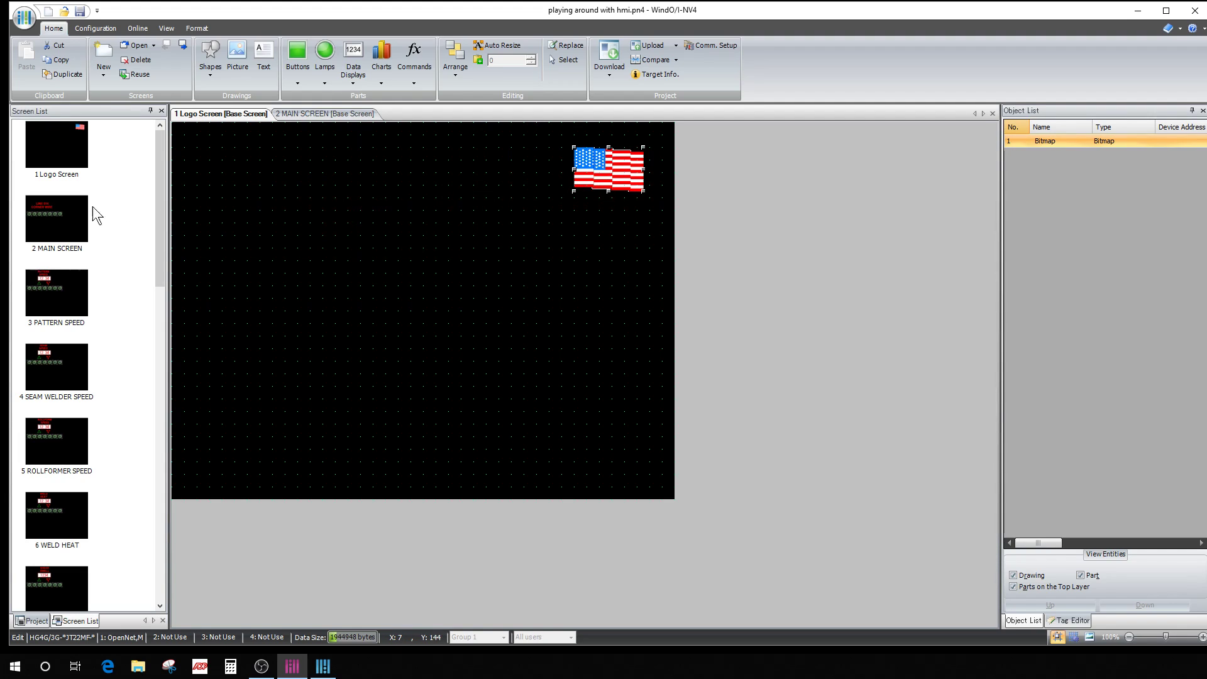
{"action": "left_click", "coordinate": [54, 219]}
{"action": "double_click", "coordinate": [57, 220]}
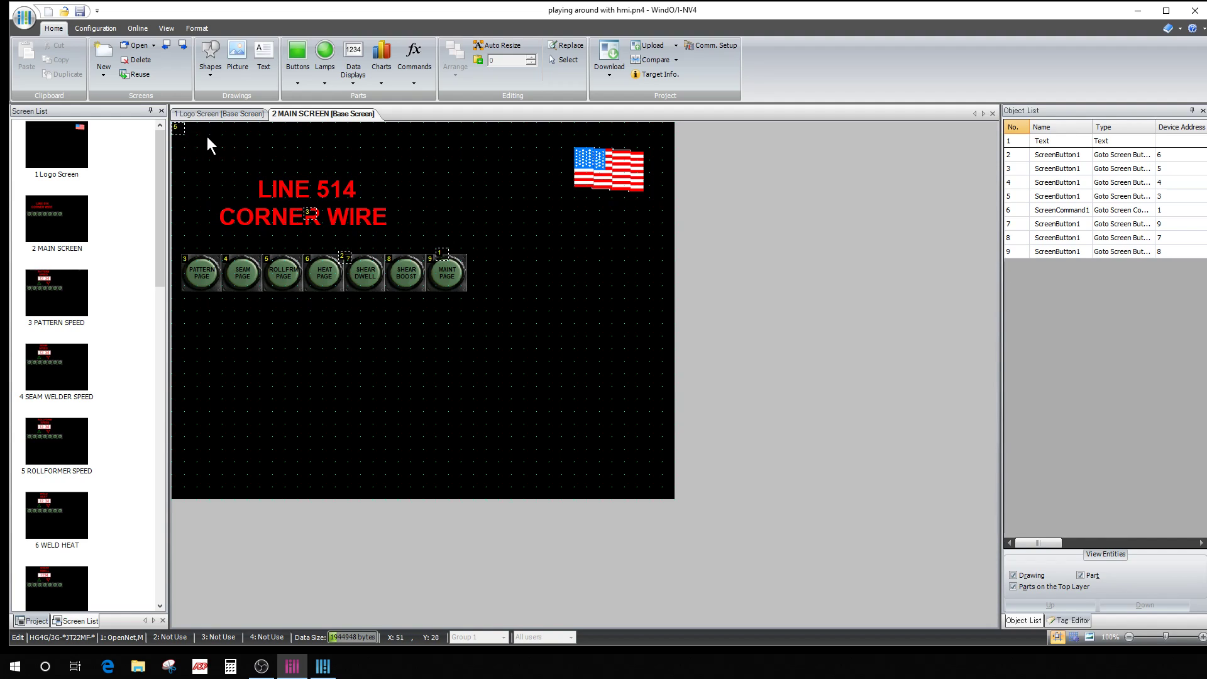
Review the general properties of MAIN SCREEN's Goto Screen command, then open the Safety GOTO screen.
{"action": "double_click", "coordinate": [180, 130]}
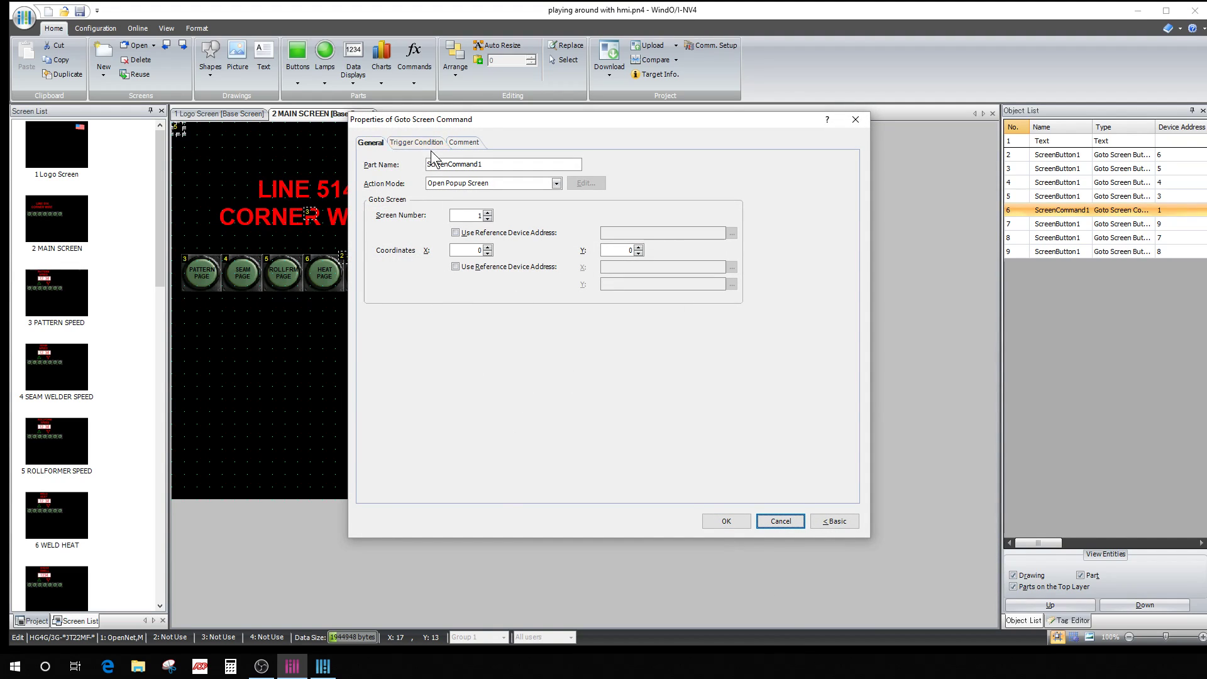
{"action": "left_click", "coordinate": [745, 524]}
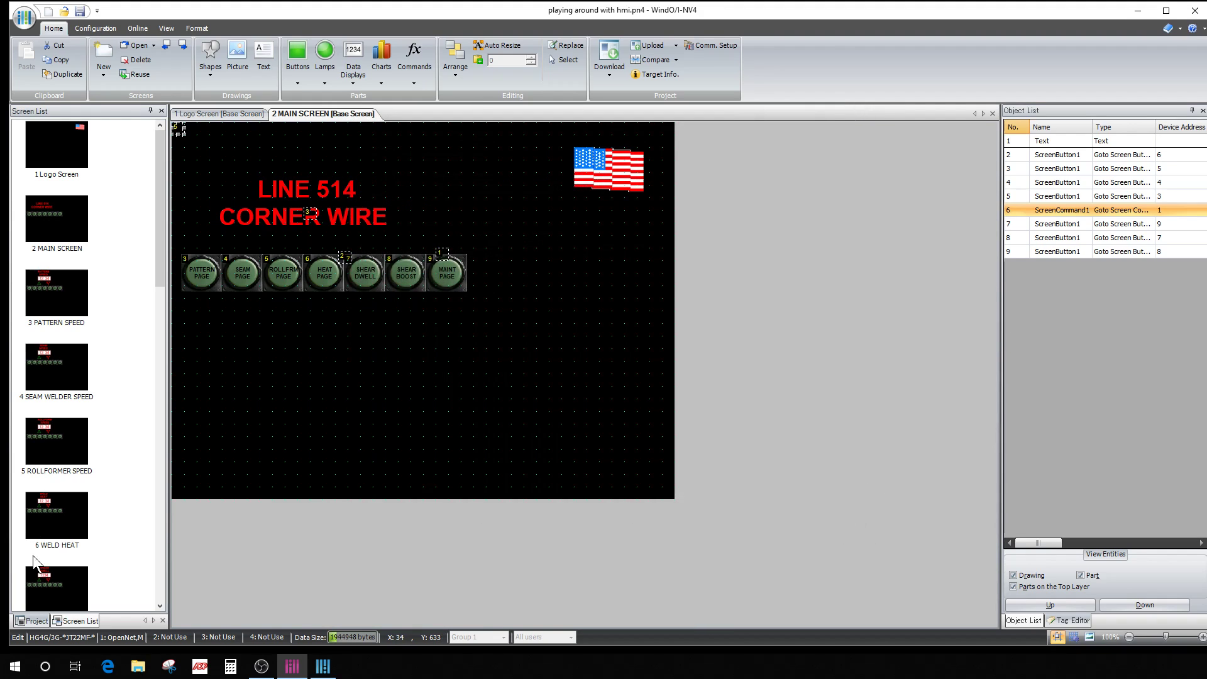
{"action": "scroll", "coordinate": [126, 508], "scroll_direction": "down", "scroll_amount": 5}
{"action": "double_click", "coordinate": [51, 351]}
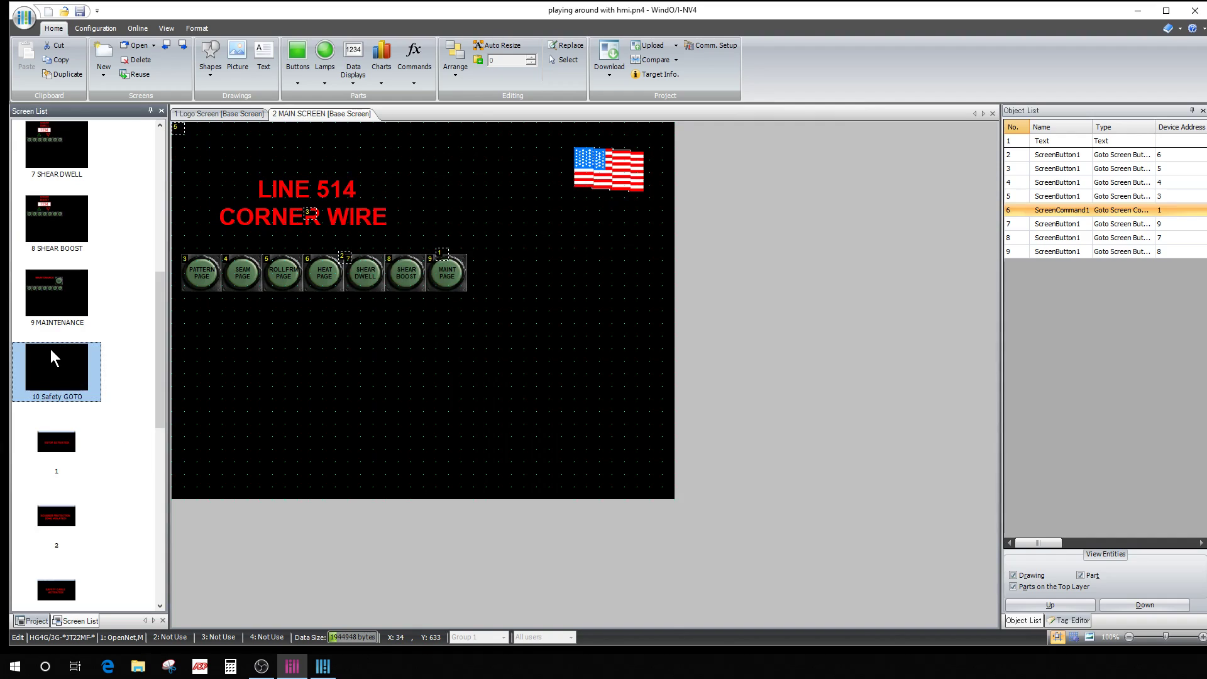
Open the SHEAR DWELL screen and review its base-screen overlay and overlapping-order options in the screen properties.
{"action": "left_click", "coordinate": [78, 149]}
{"action": "double_click", "coordinate": [78, 148]}
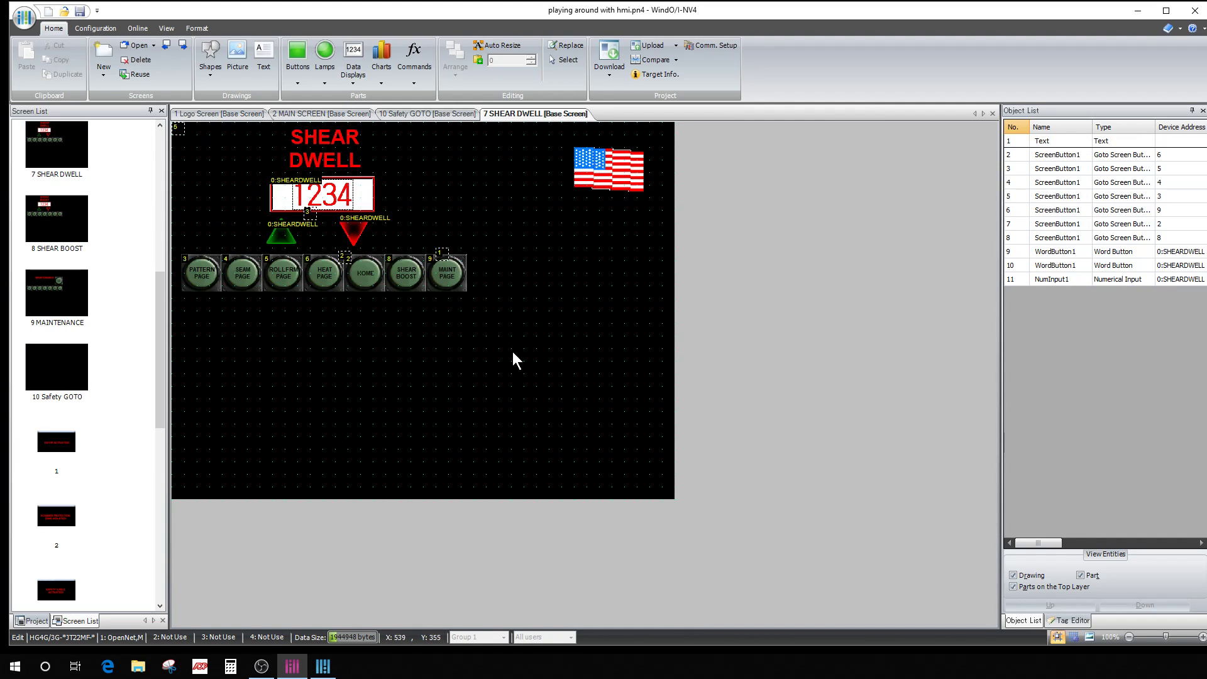
{"action": "right_click", "coordinate": [515, 378]}
{"action": "left_click", "coordinate": [553, 413]}
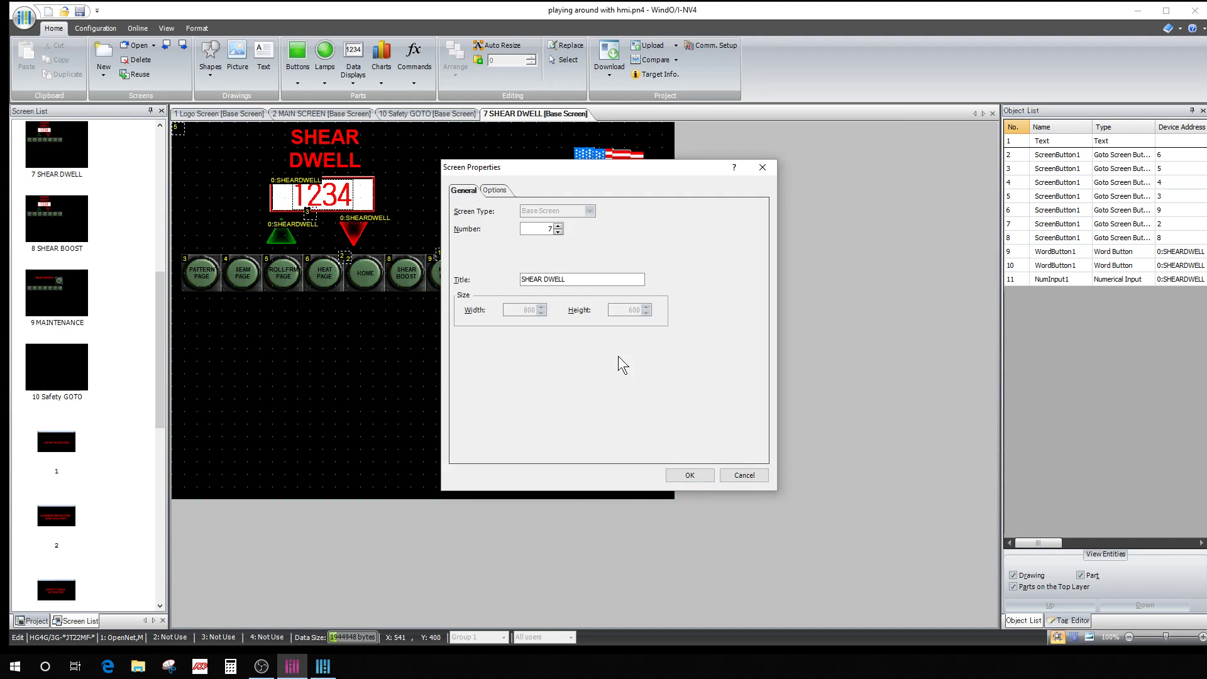
{"action": "left_click", "coordinate": [494, 190]}
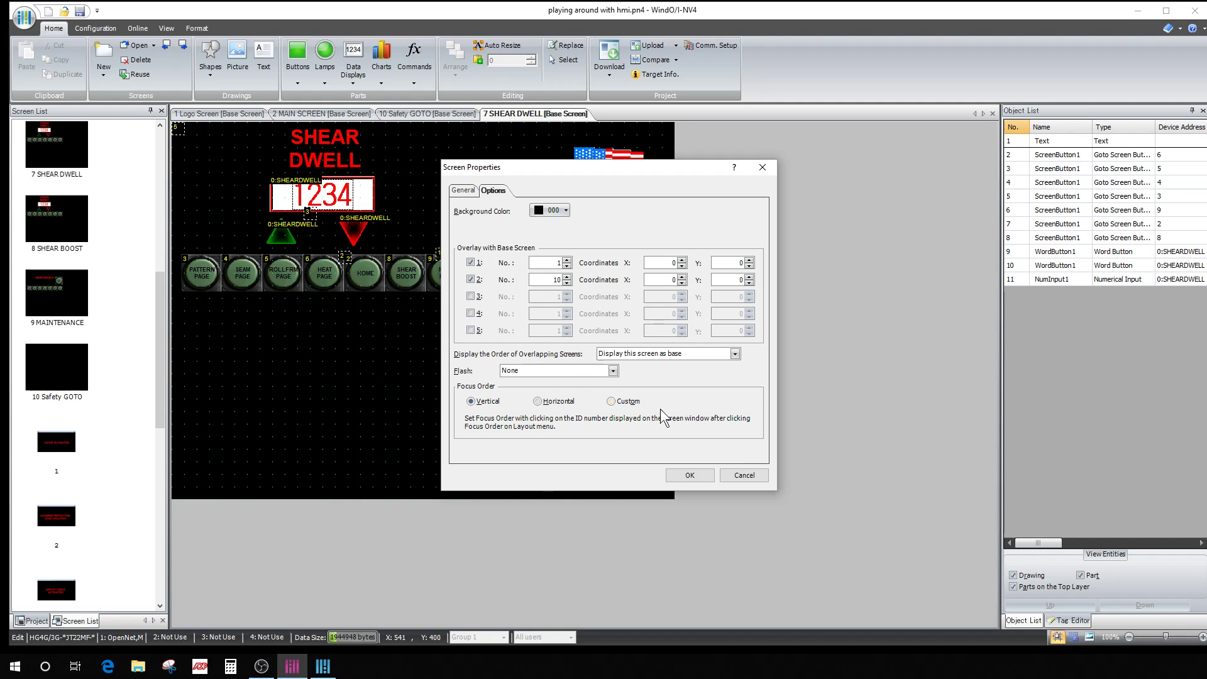
{"action": "left_click", "coordinate": [690, 475]}
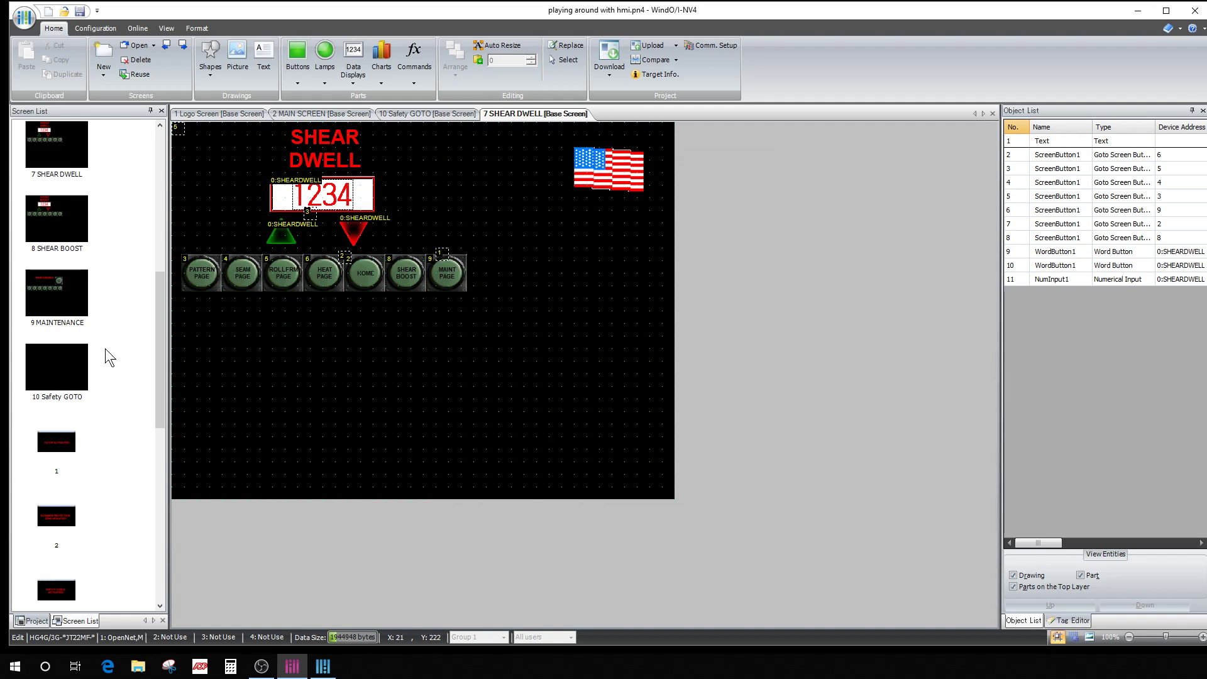
Review the general properties of the numerical input on the SHEAR DWELL screen.
{"action": "scroll", "coordinate": [161, 210], "scroll_direction": "up", "scroll_amount": 6}
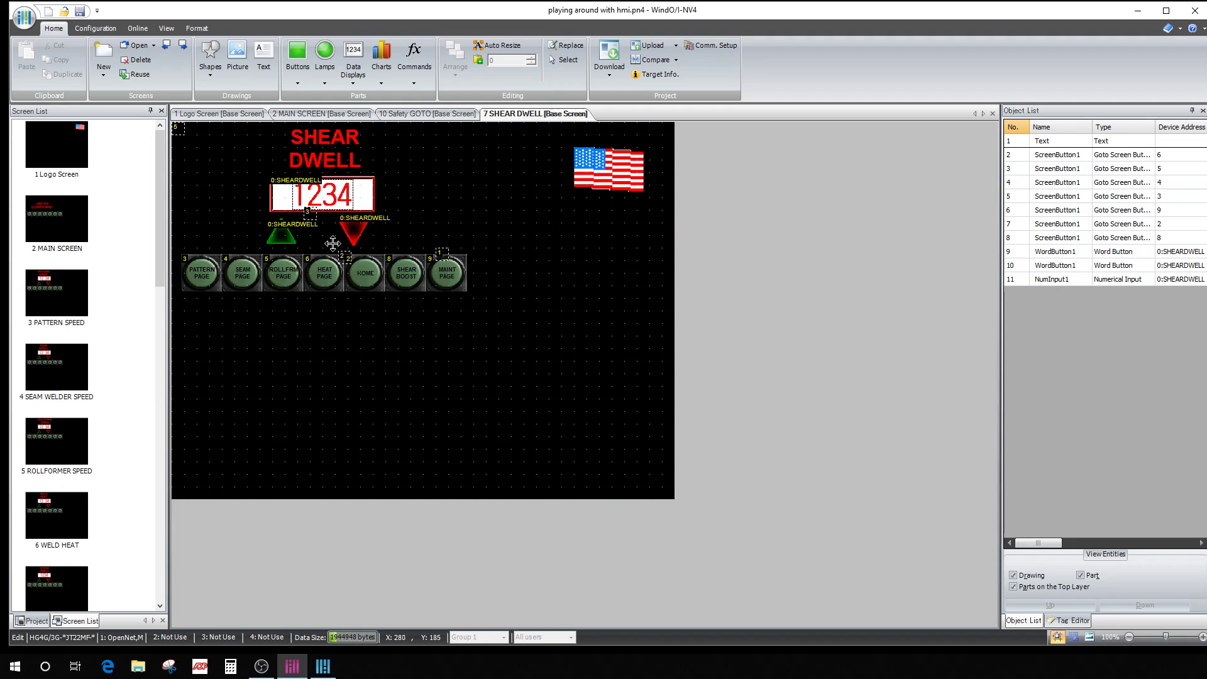
{"action": "left_click", "coordinate": [284, 239]}
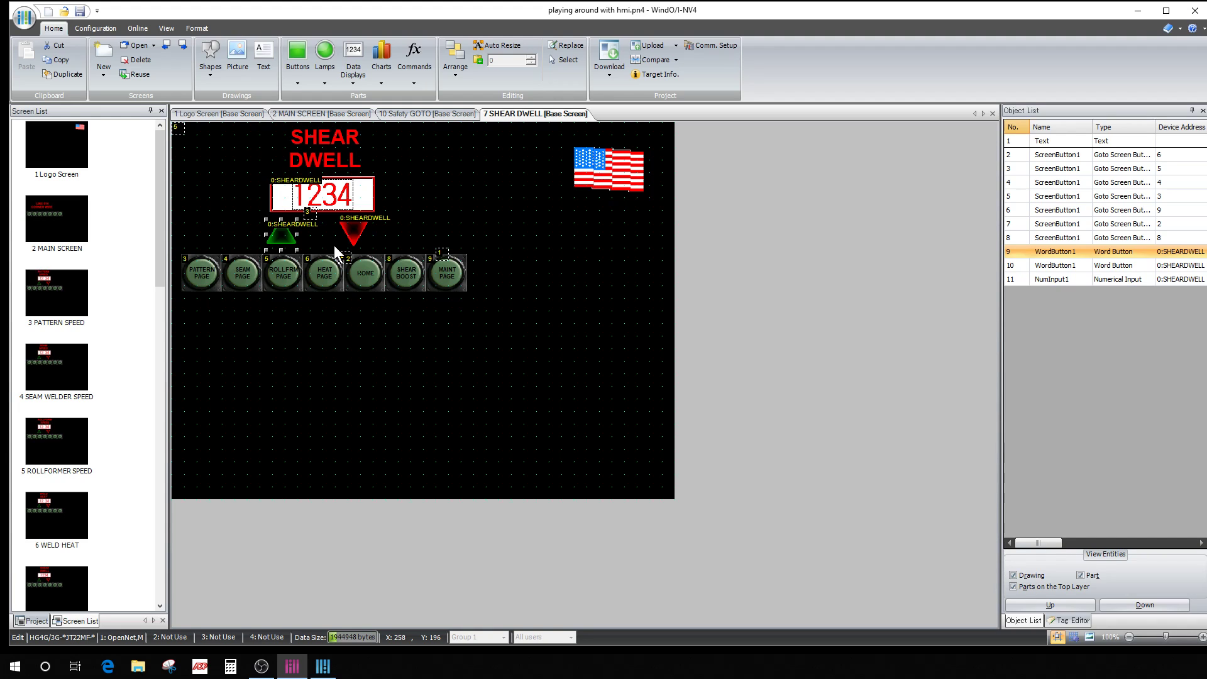
{"action": "left_click", "coordinate": [330, 193]}
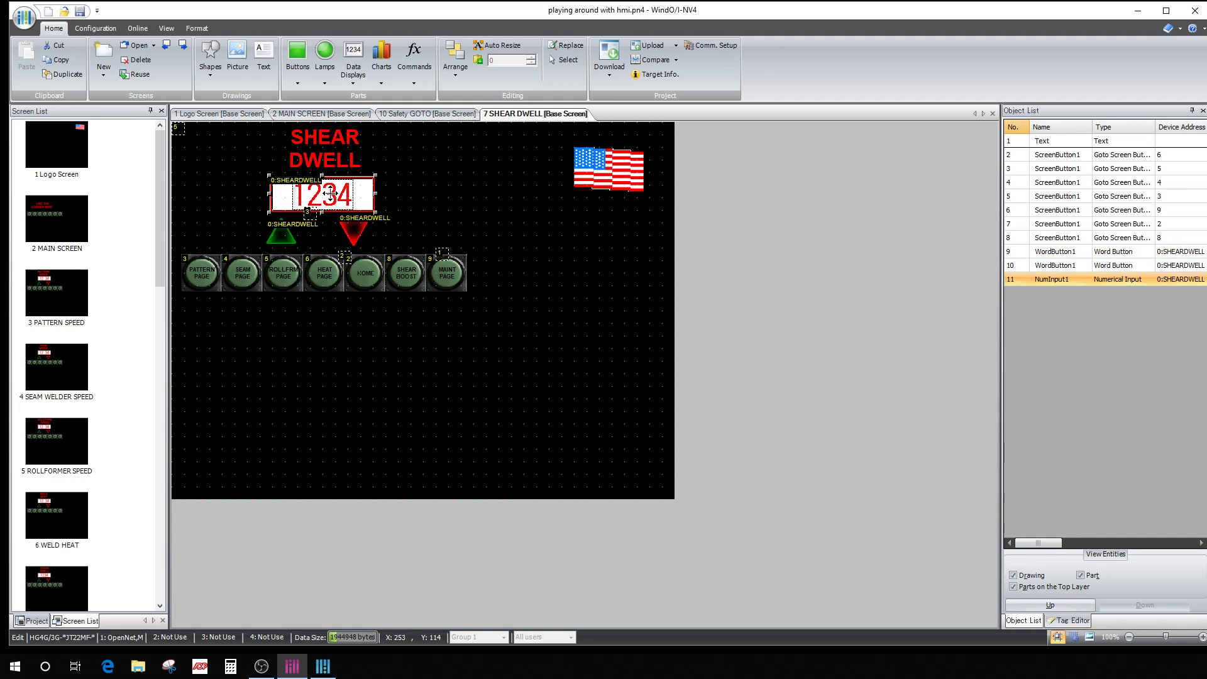
{"action": "double_click", "coordinate": [330, 193]}
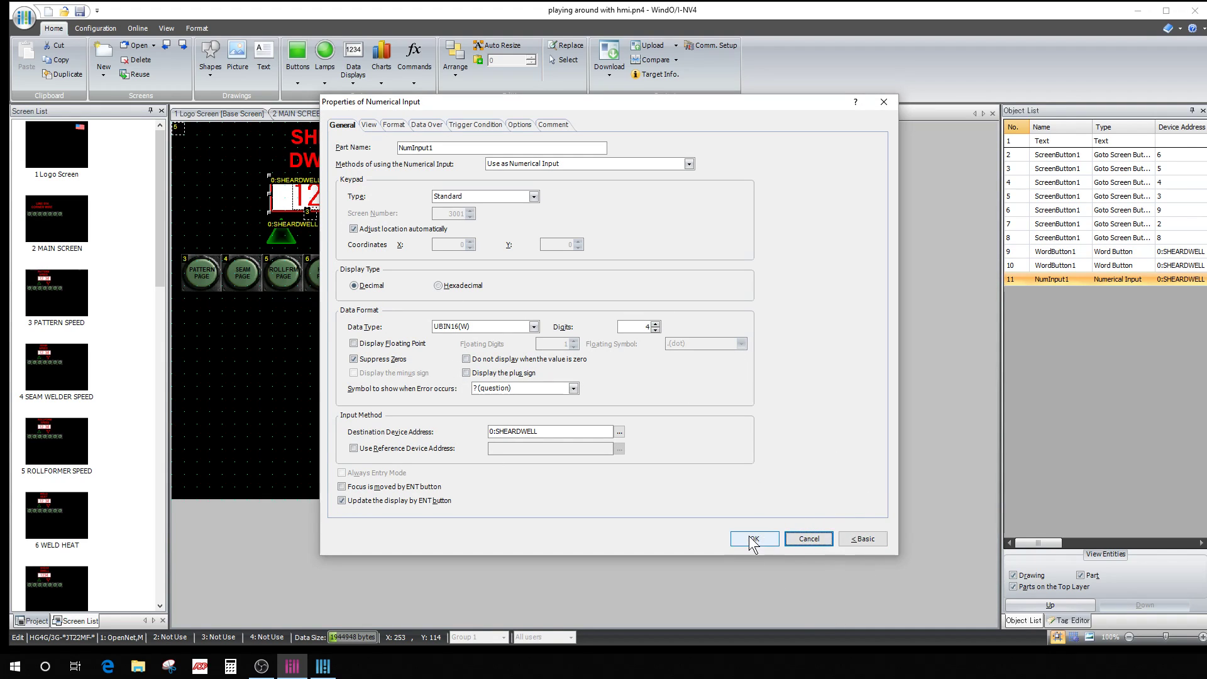
{"action": "left_click", "coordinate": [790, 542]}
Open the SEAM WELDER SPEED screen and review its numerical input's data format and destination device address in the Tag Editor.
{"action": "double_click", "coordinate": [71, 348]}
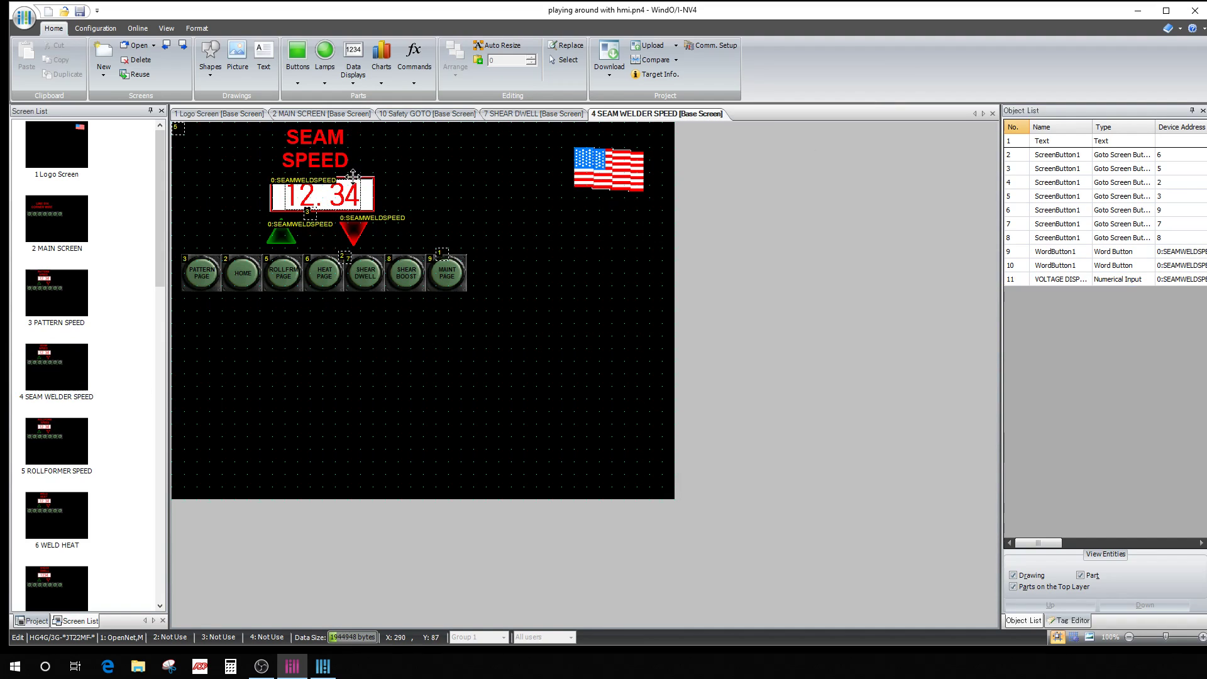
{"action": "double_click", "coordinate": [350, 195]}
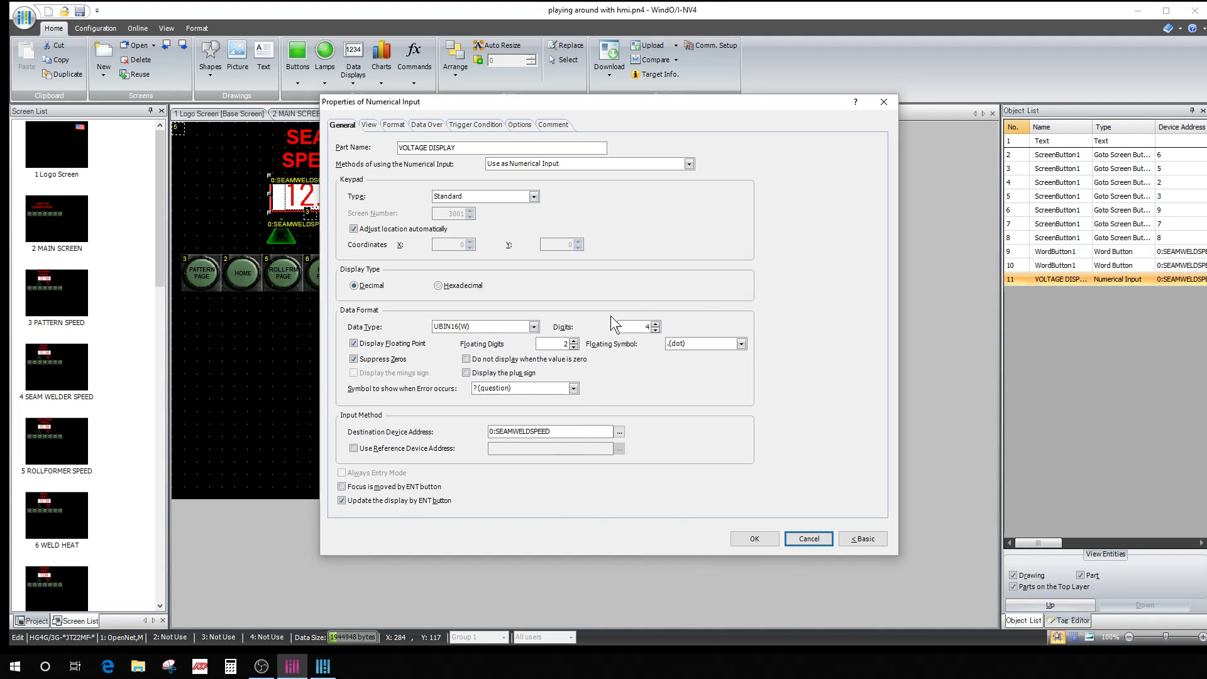
{"action": "left_click_drag", "start_coordinate": [577, 103], "coordinate": [704, 77]}
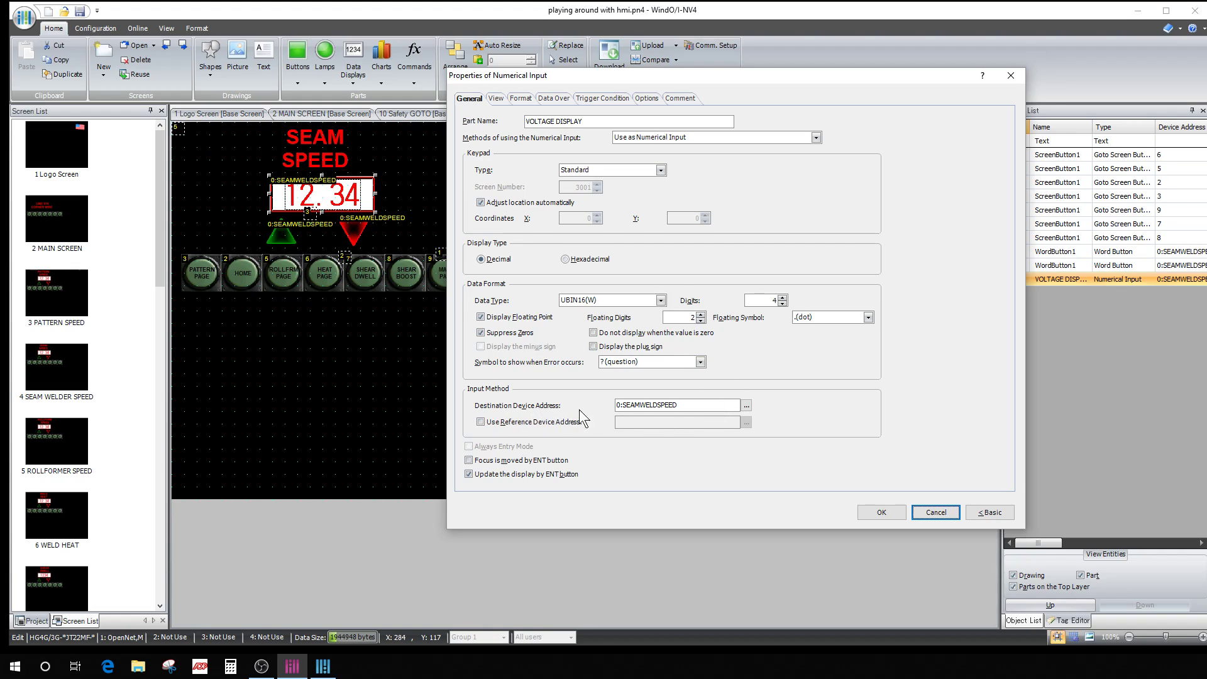
{"action": "left_click", "coordinate": [746, 405]}
{"action": "left_click", "coordinate": [840, 449]}
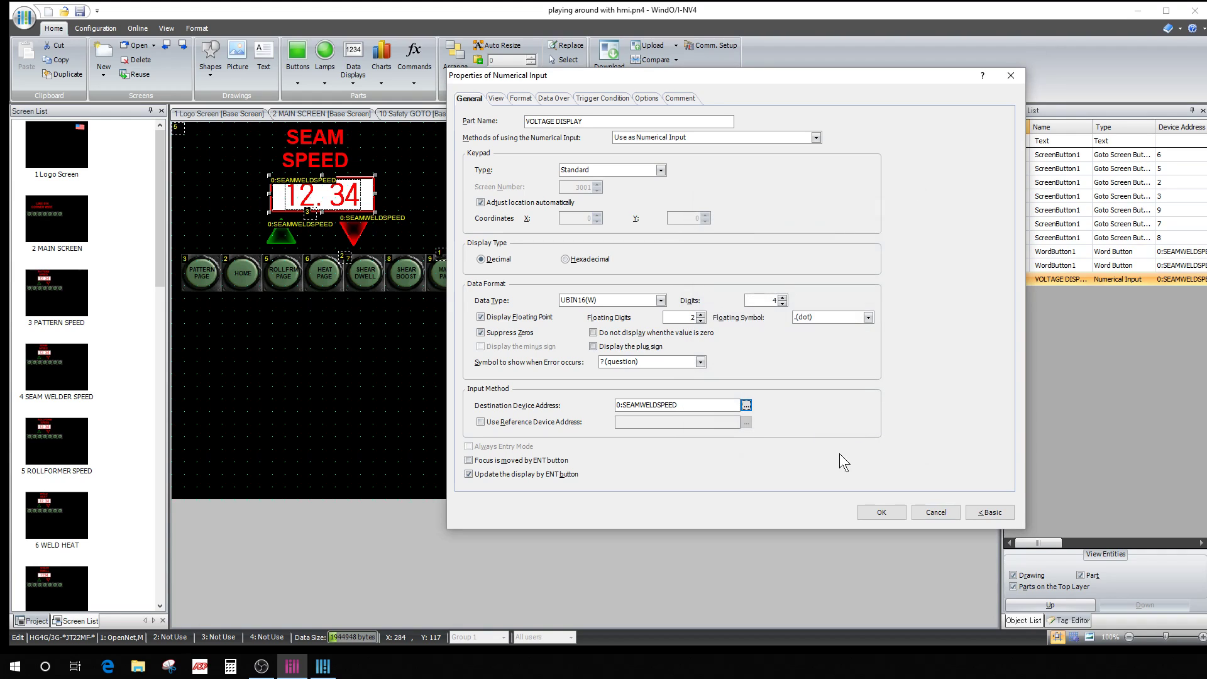
{"action": "left_click", "coordinate": [745, 405]}
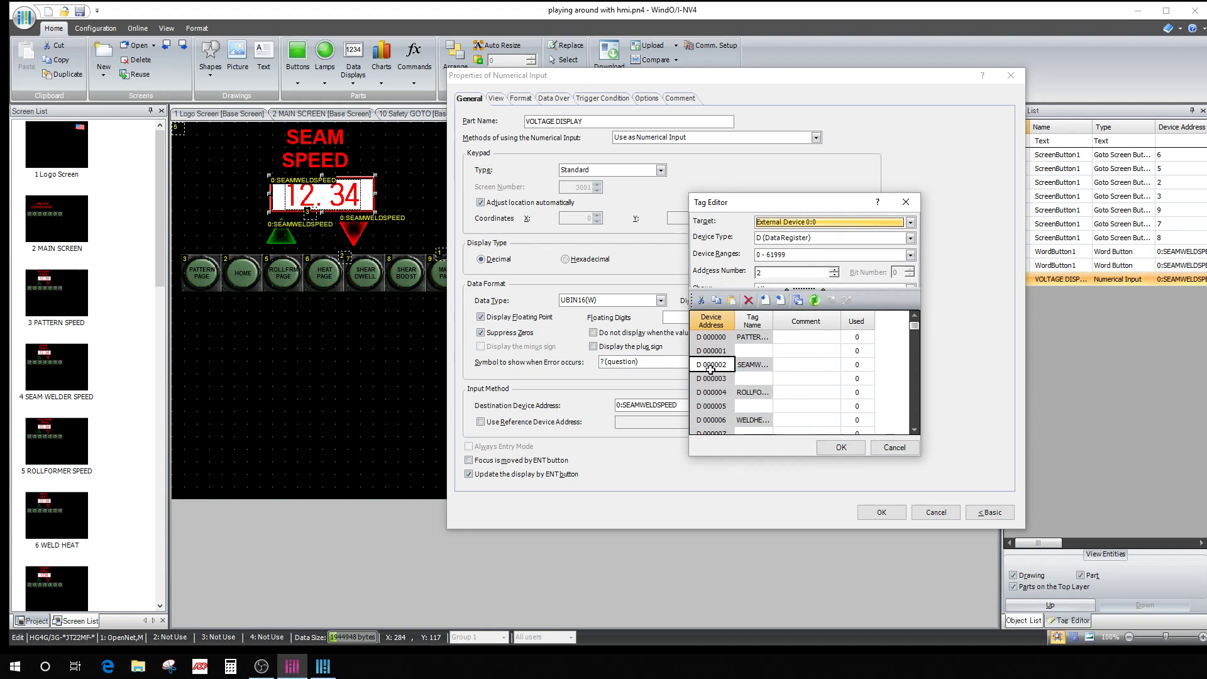
{"action": "left_click", "coordinate": [847, 447]}
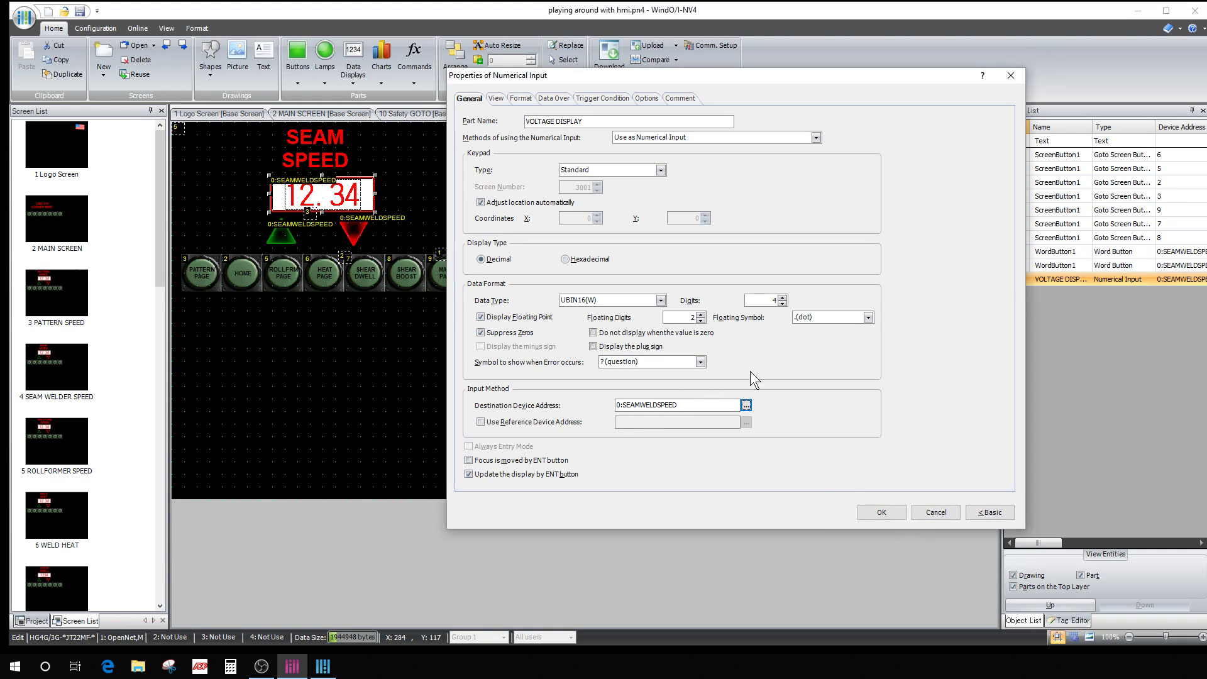
Review the seam speed numerical input's view, format, data over, trigger condition, options and comment settings.
{"action": "left_click", "coordinate": [497, 99]}
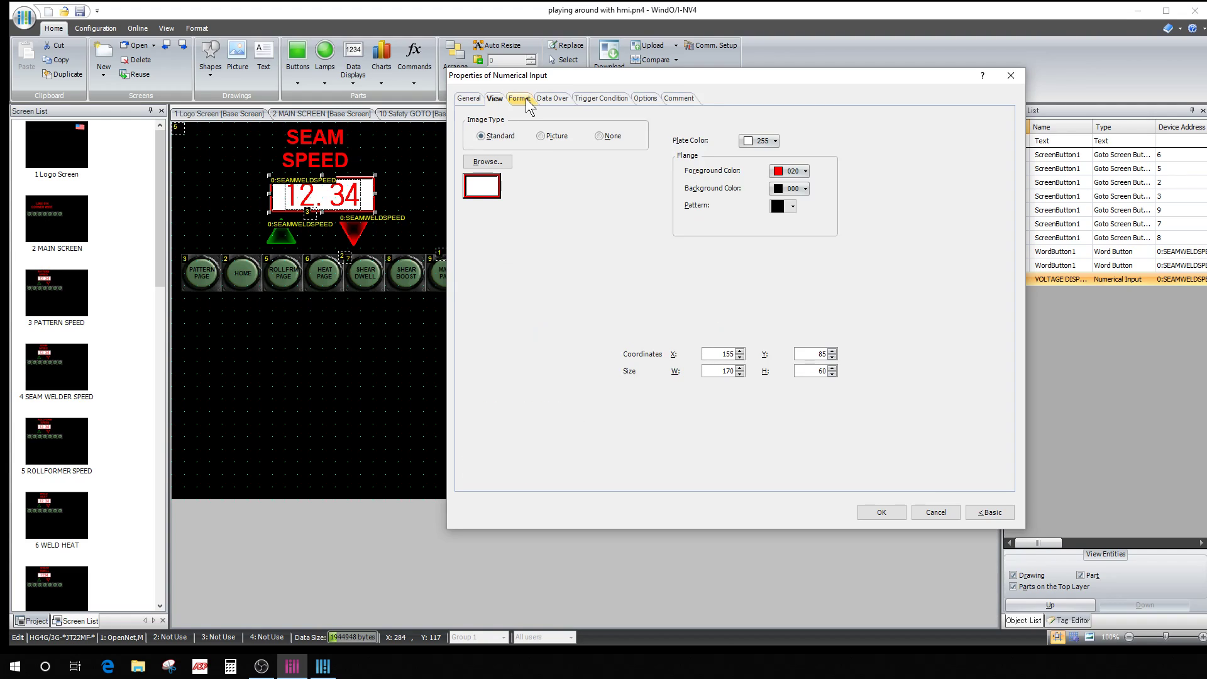
{"action": "left_click", "coordinate": [526, 102]}
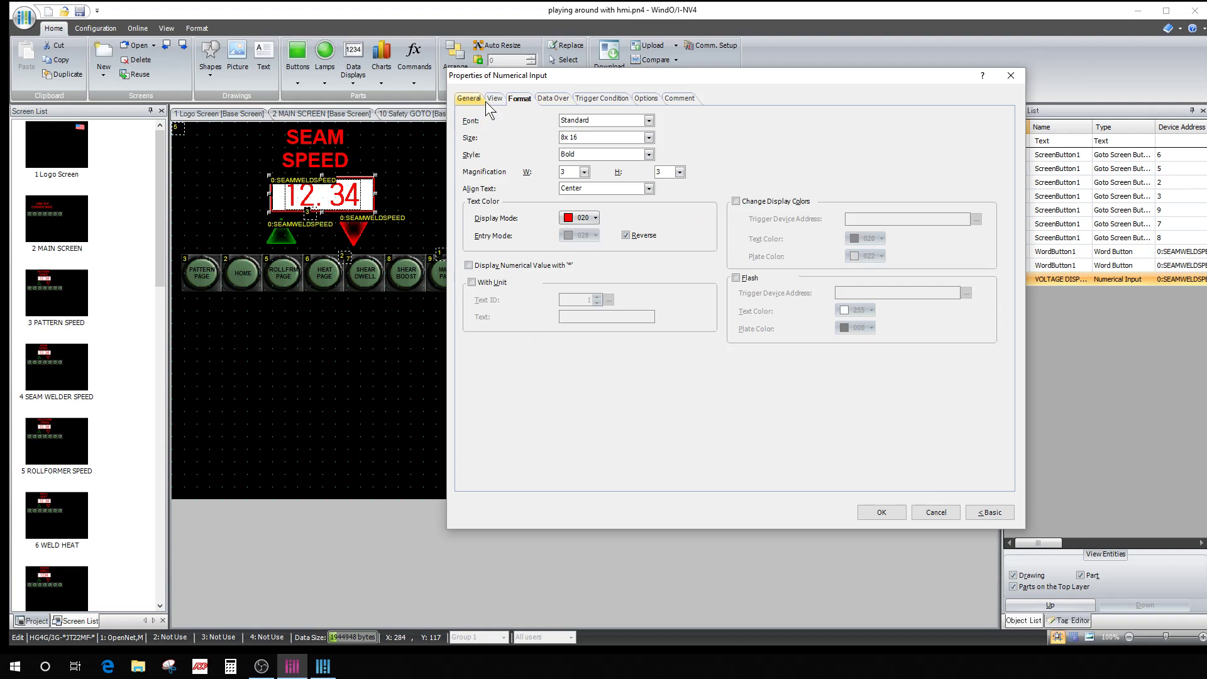
{"action": "left_click", "coordinate": [494, 99]}
{"action": "left_click", "coordinate": [520, 99]}
{"action": "left_click", "coordinate": [553, 99]}
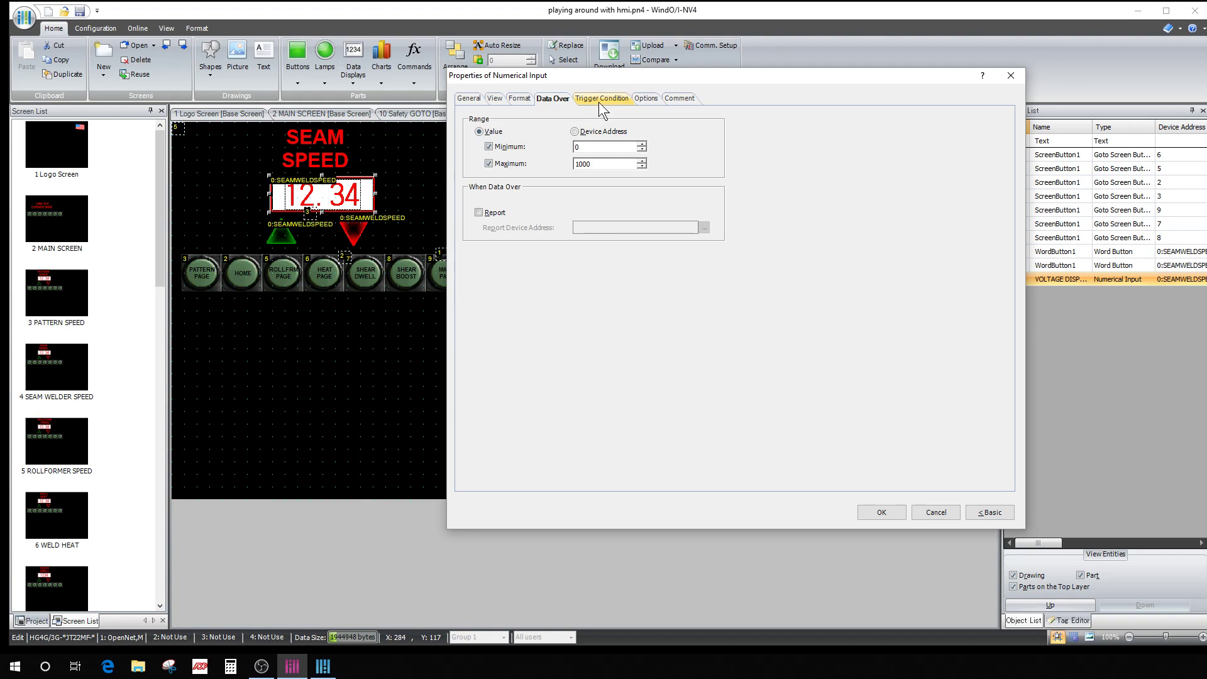
{"action": "left_click", "coordinate": [602, 99]}
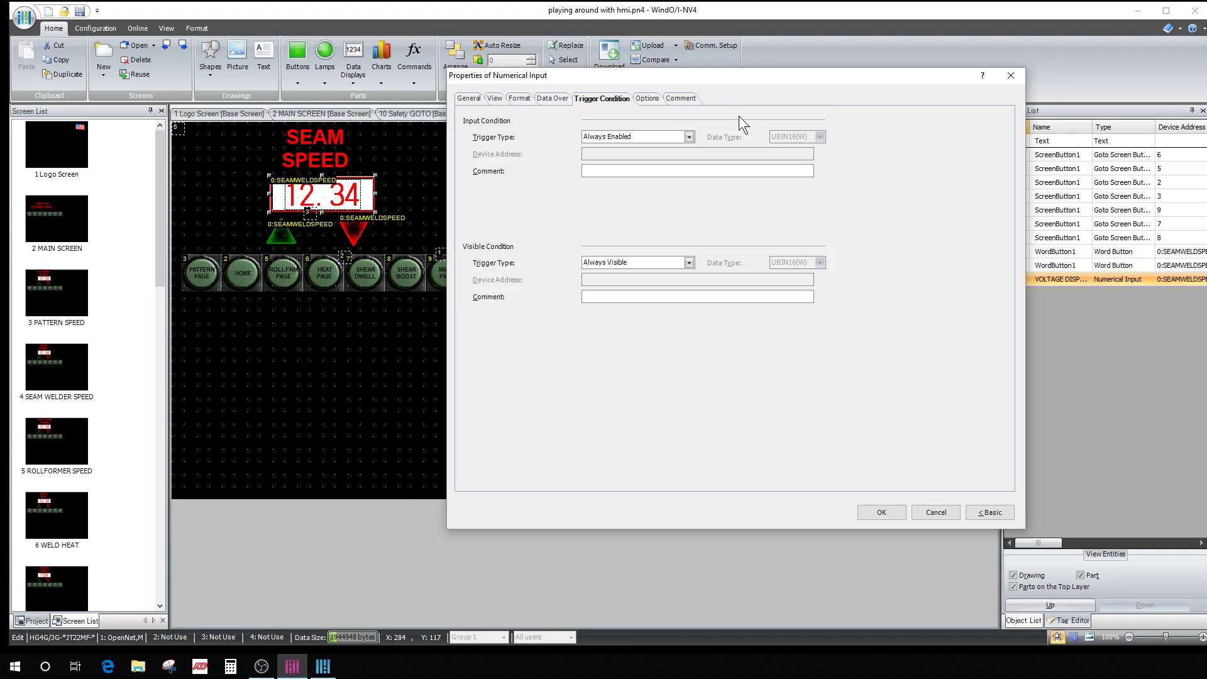
{"action": "left_click", "coordinate": [647, 100]}
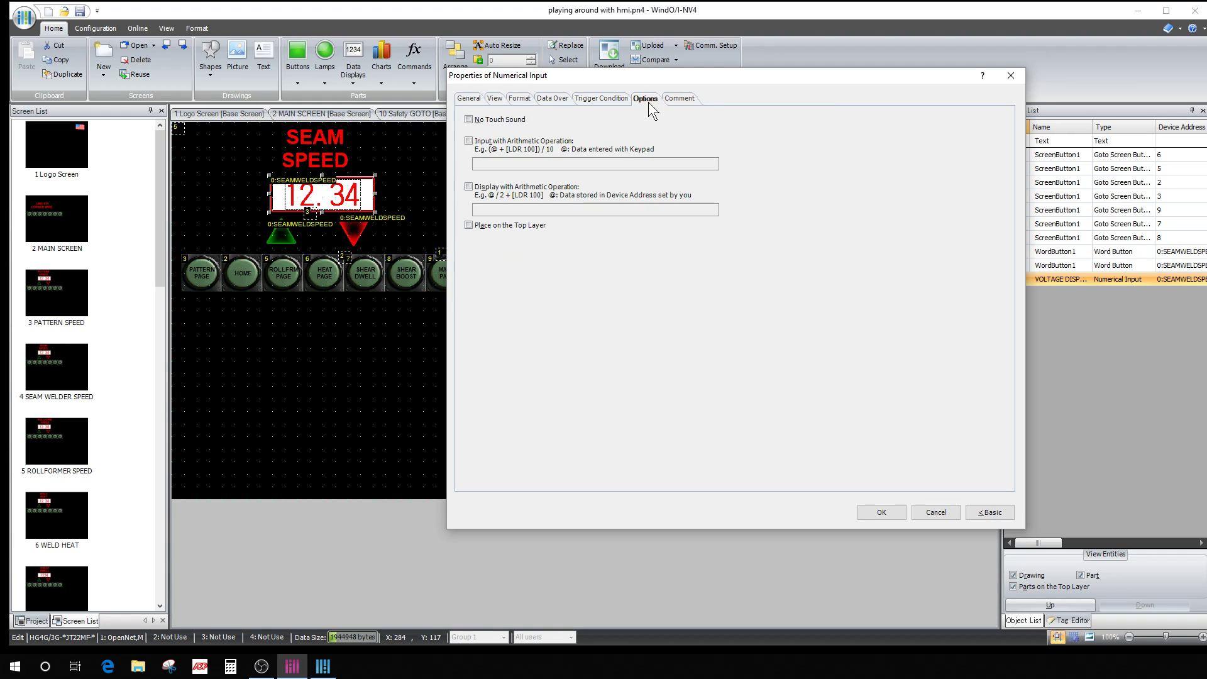
{"action": "left_click", "coordinate": [694, 99]}
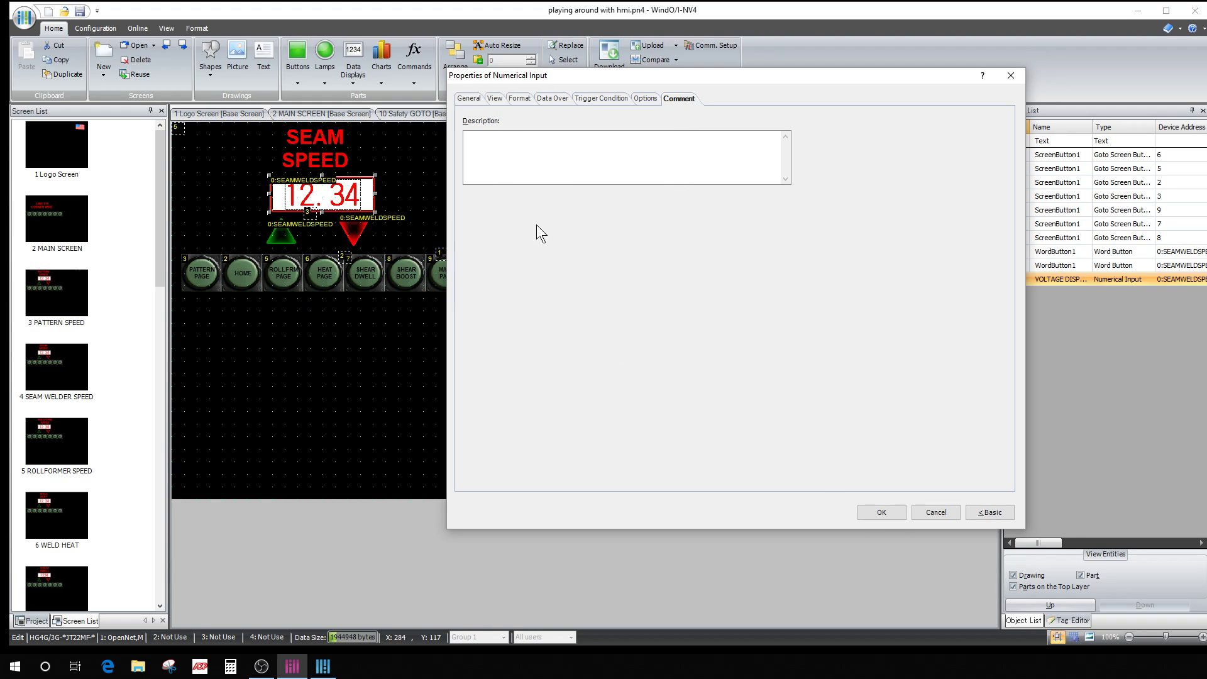
{"action": "left_click", "coordinate": [882, 513]}
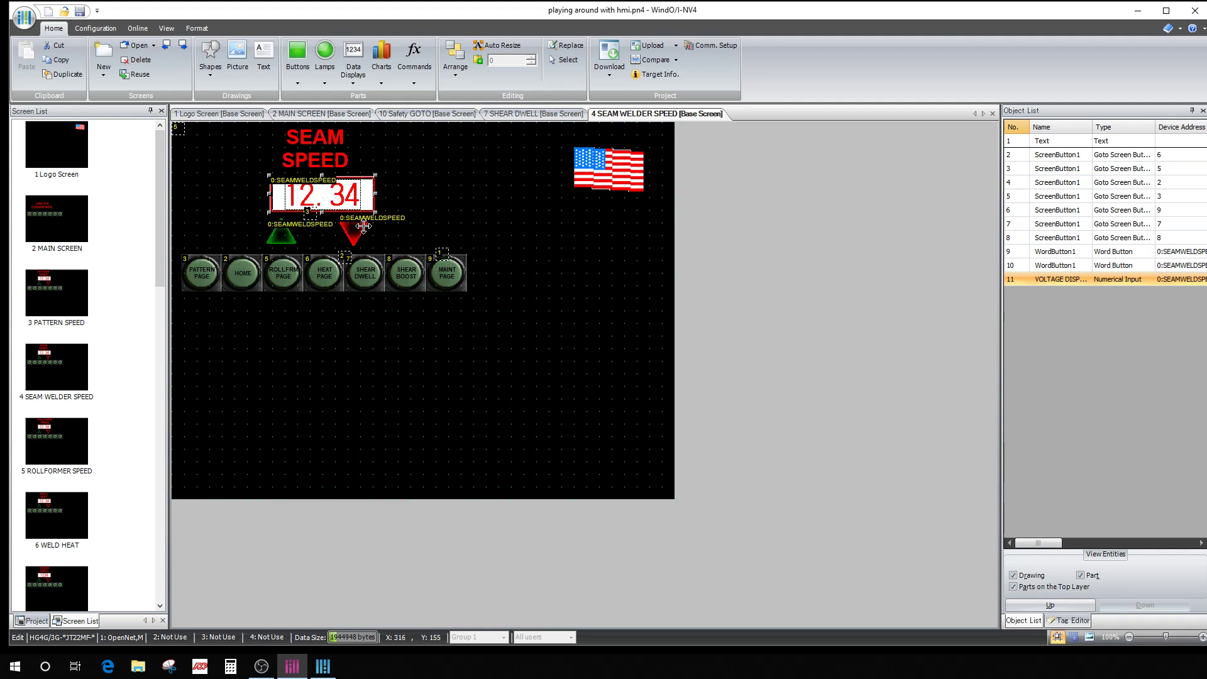
Review the green up-arrow word button's action modes, keeping Add, and look through its view, registration text and trigger condition settings.
{"action": "left_click", "coordinate": [285, 233]}
{"action": "double_click", "coordinate": [285, 234]}
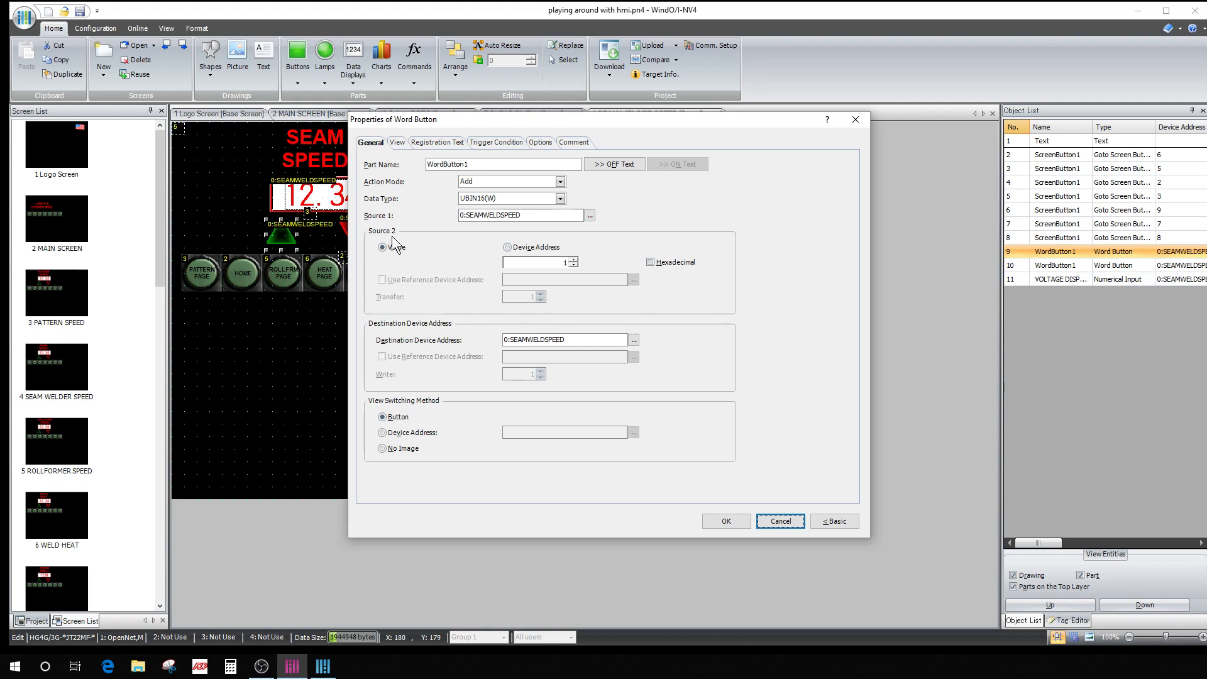
{"action": "left_click", "coordinate": [557, 181]}
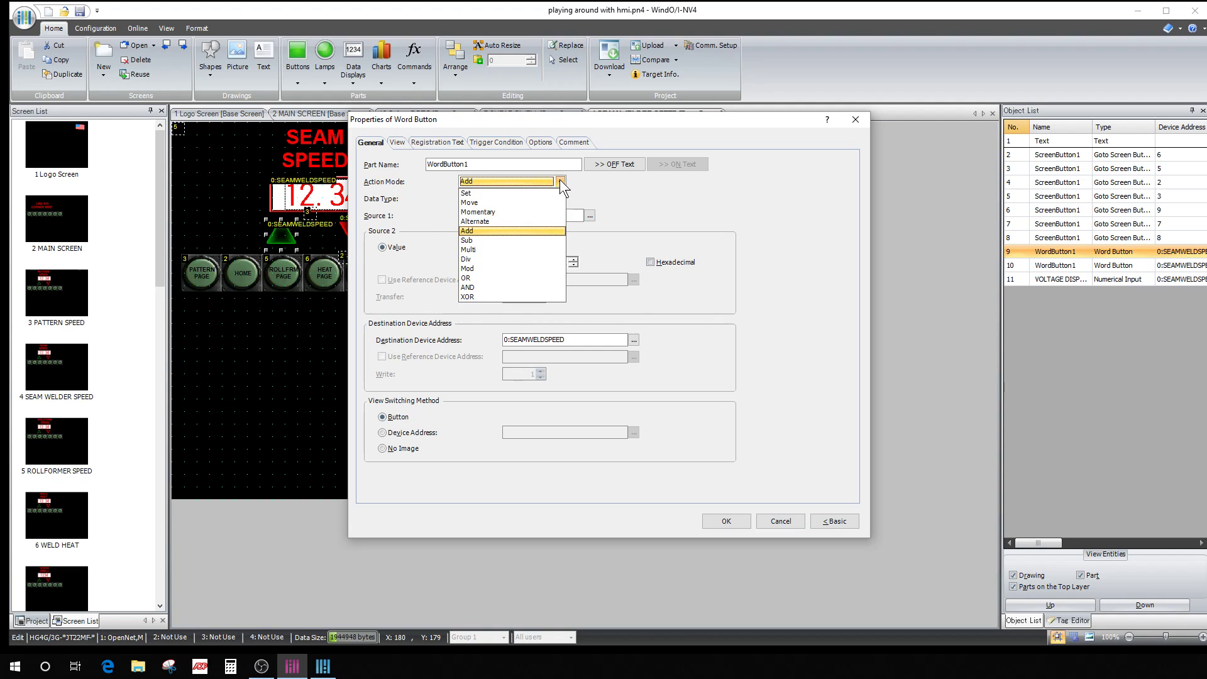
{"action": "left_click", "coordinate": [478, 230]}
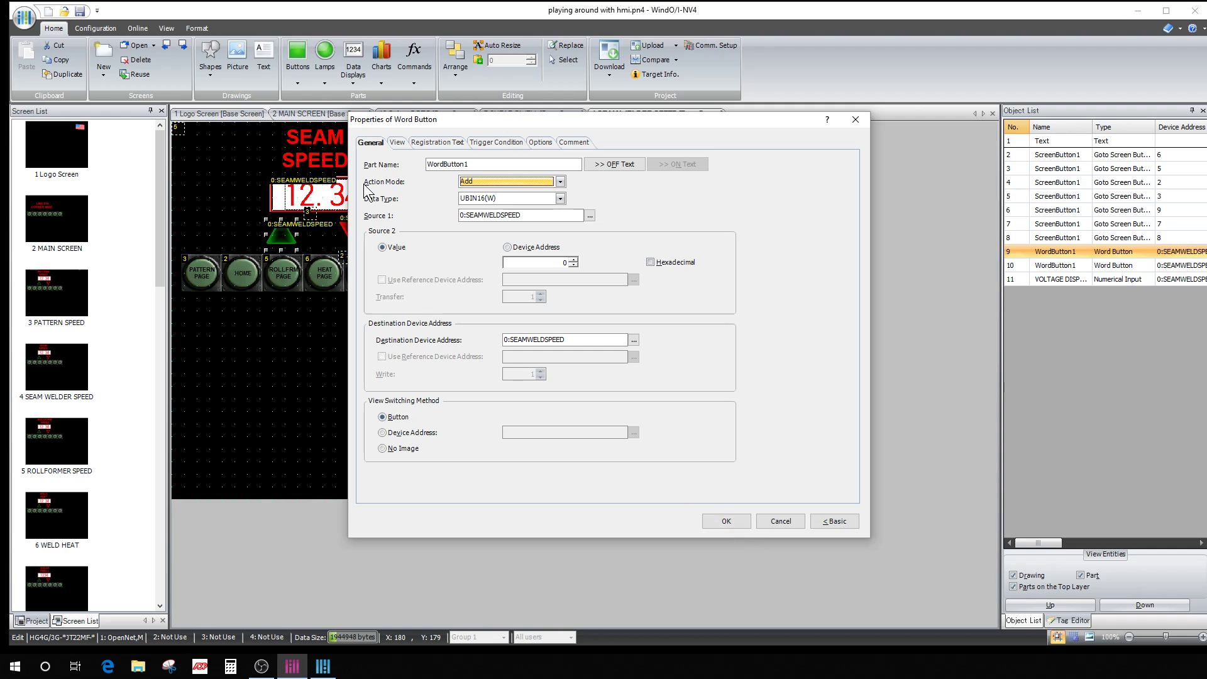
{"action": "left_click", "coordinate": [397, 143]}
{"action": "left_click", "coordinate": [433, 144]}
{"action": "left_click", "coordinate": [494, 143]}
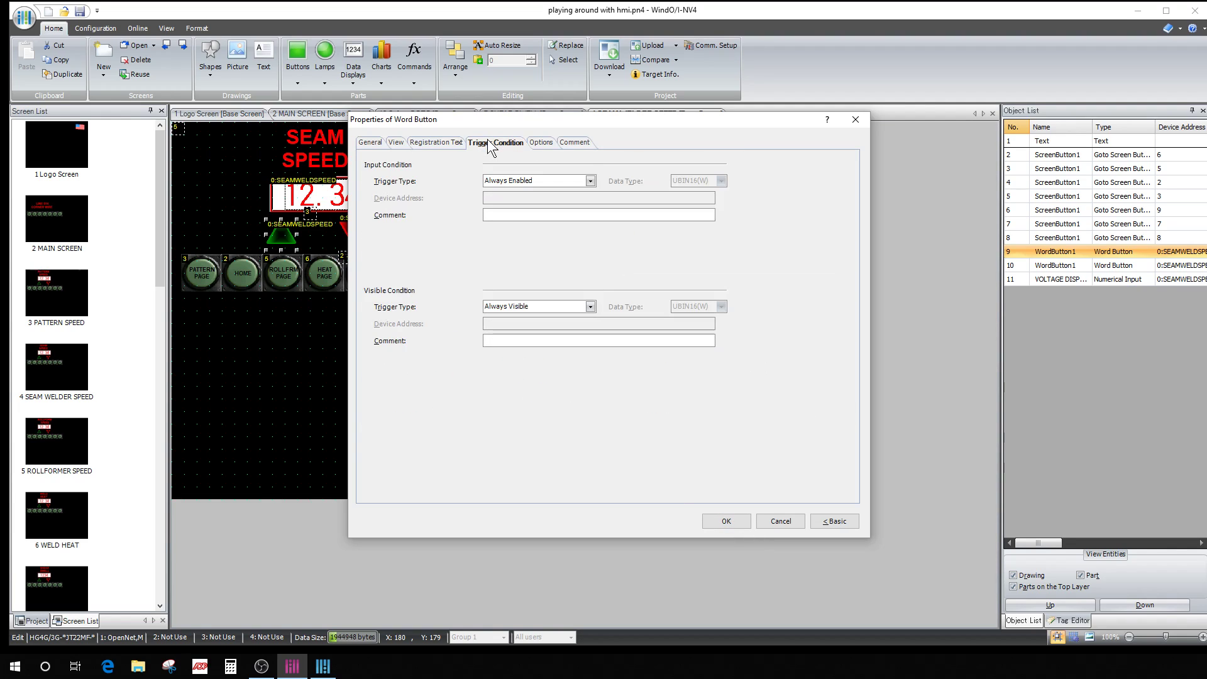
Browse the pictures available for the green up-arrow button in the Picture Manager's Pic_Lib library.
{"action": "left_click", "coordinate": [396, 143]}
{"action": "left_click", "coordinate": [388, 206]}
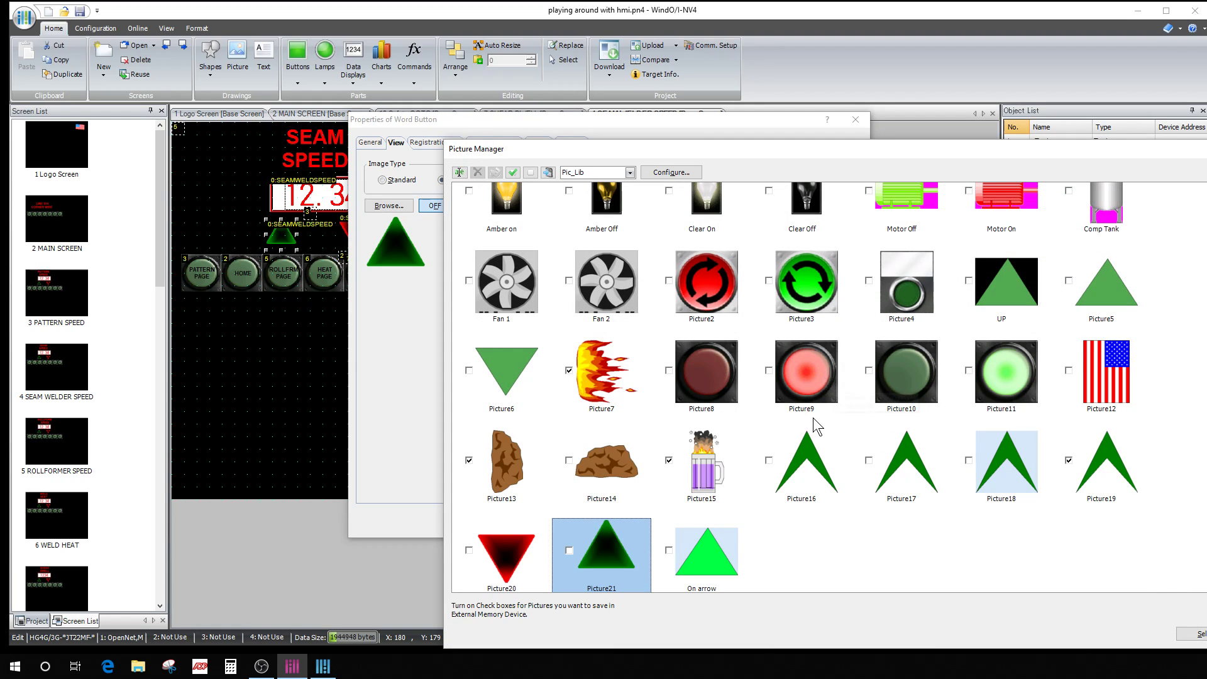
{"action": "scroll", "coordinate": [751, 454], "scroll_direction": "up", "scroll_amount": 1}
{"action": "scroll", "coordinate": [750, 499], "scroll_direction": "down", "scroll_amount": 1}
{"action": "scroll", "coordinate": [755, 461], "scroll_direction": "up", "scroll_amount": 3}
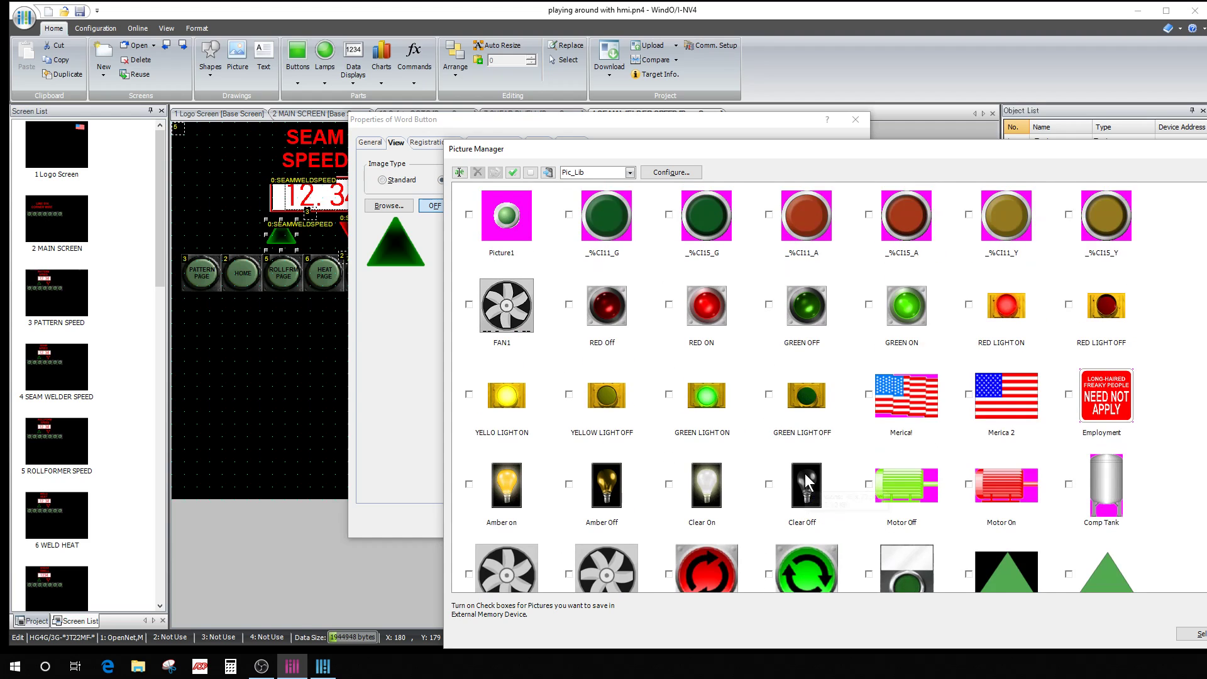
{"action": "scroll", "coordinate": [806, 474], "scroll_direction": "down", "scroll_amount": 3}
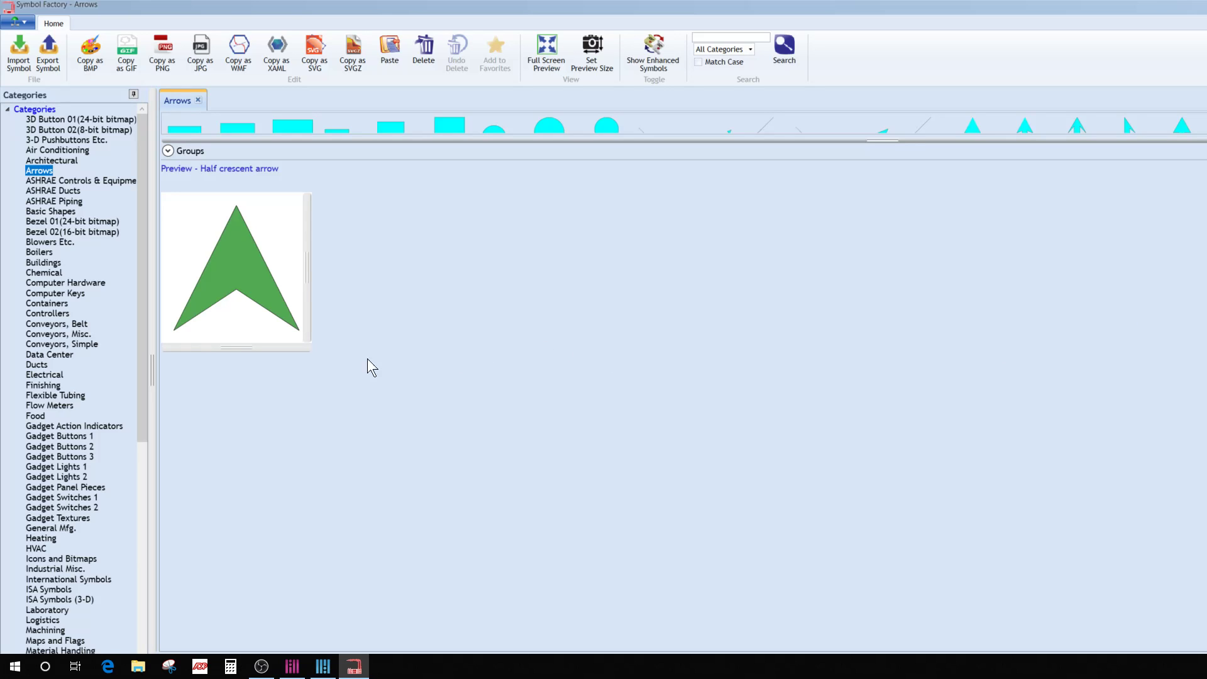
Enlarge the symbol list in Symbol Factory and browse categories from 3D Button 01 and 3-D Pushbuttons through Blowers, Belt Conveyors, Data Center and Ducts.
{"action": "left_click_drag", "start_coordinate": [878, 140], "coordinate": [883, 461]}
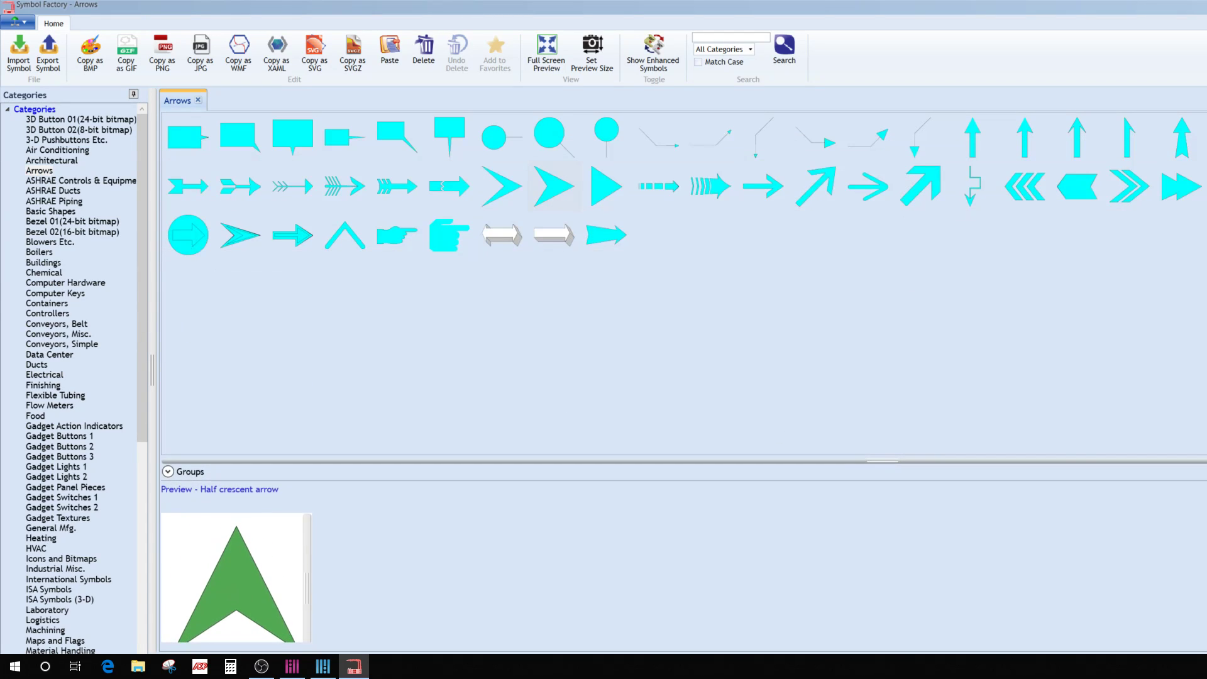
{"action": "left_click", "coordinate": [66, 130]}
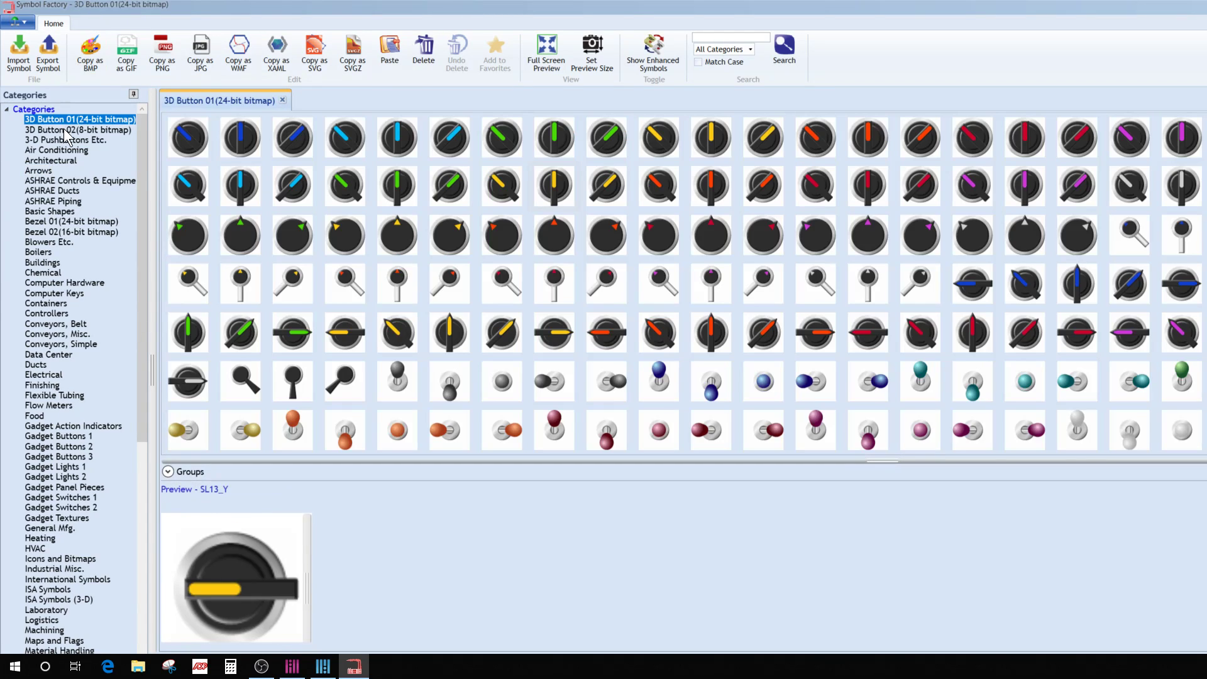
{"action": "left_click", "coordinate": [67, 139]}
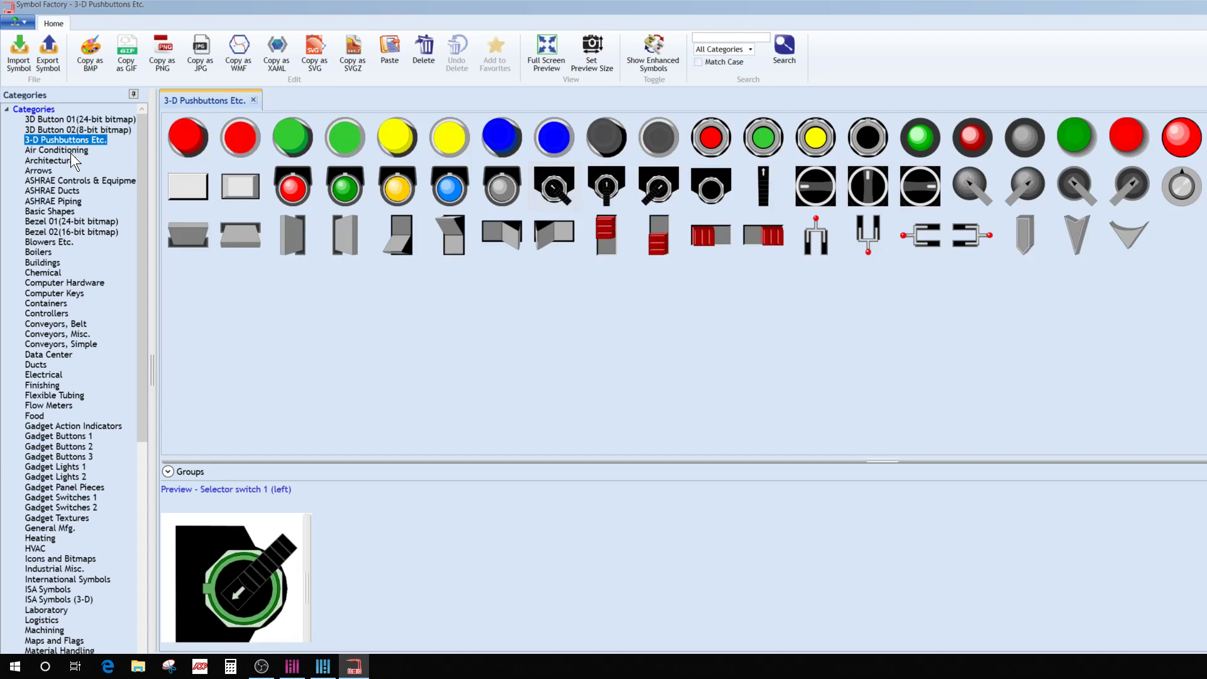
{"action": "left_click", "coordinate": [69, 150]}
{"action": "left_click", "coordinate": [66, 190]}
{"action": "left_click", "coordinate": [60, 211]}
{"action": "left_click", "coordinate": [54, 241]}
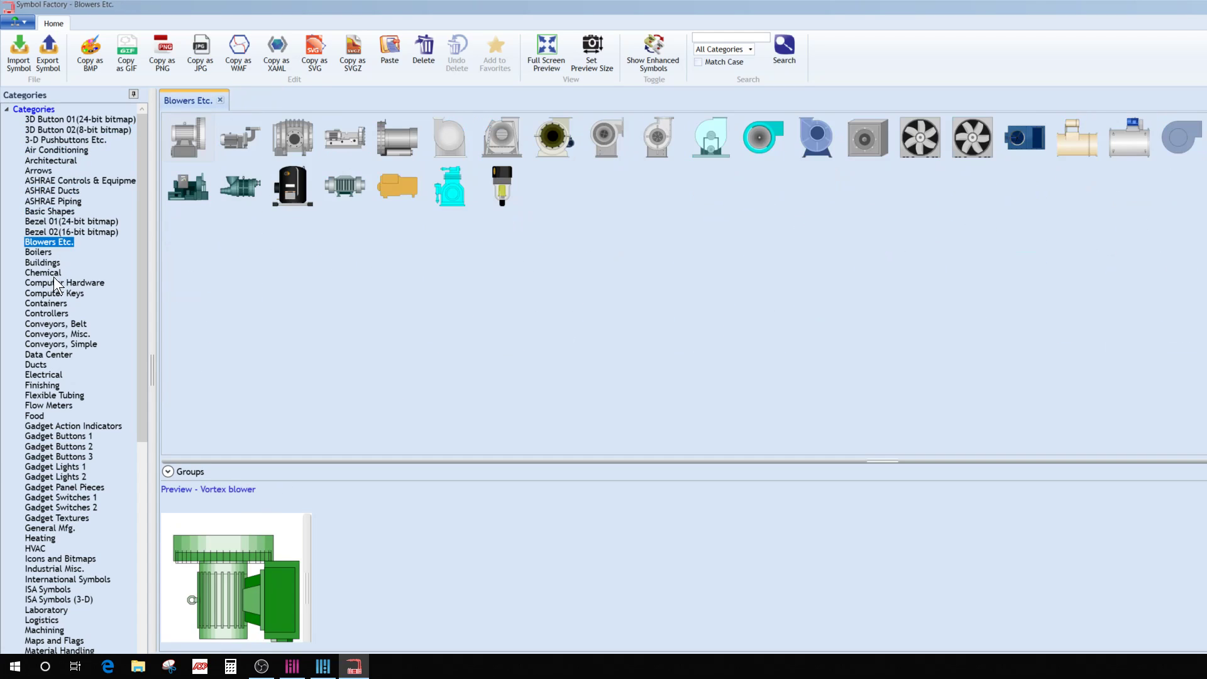
{"action": "left_click", "coordinate": [44, 304]}
{"action": "left_click", "coordinate": [53, 324]}
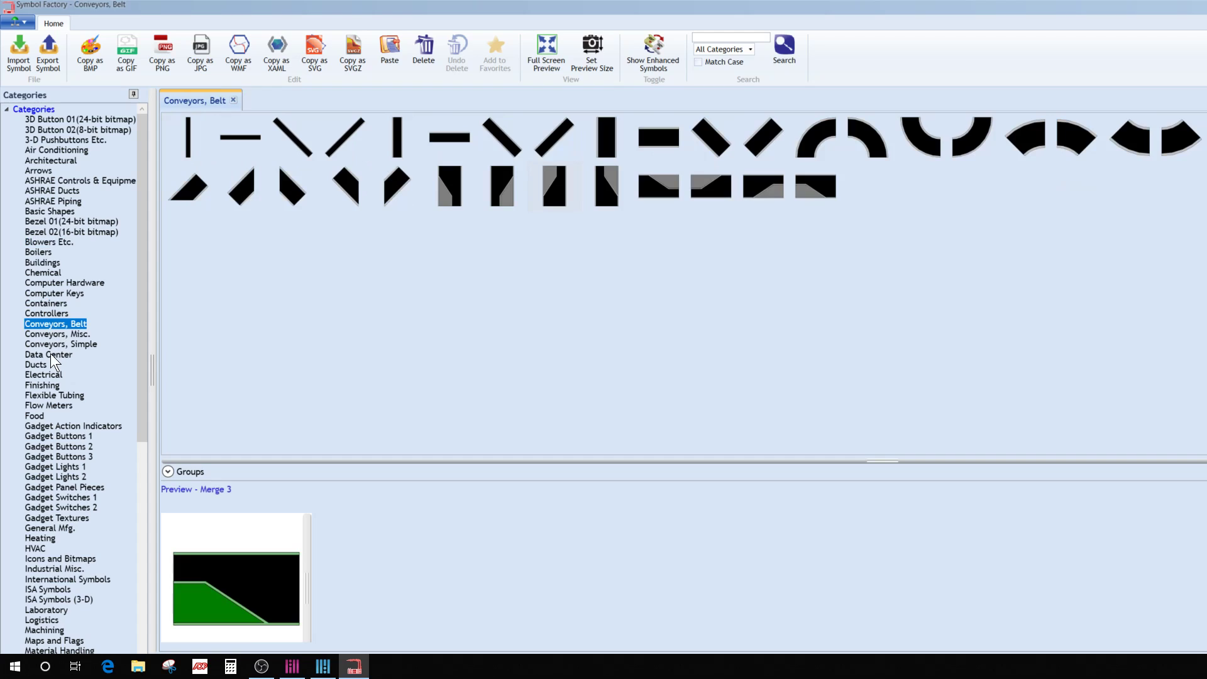
{"action": "left_click", "coordinate": [56, 355]}
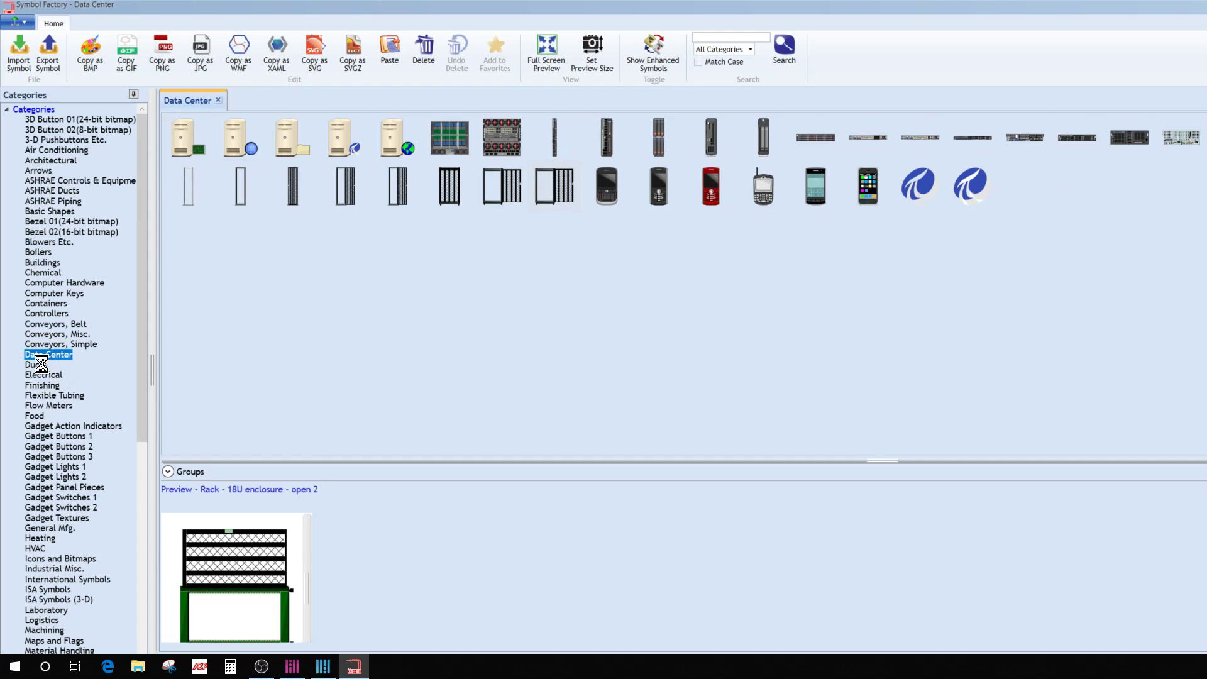
{"action": "left_click", "coordinate": [41, 364]}
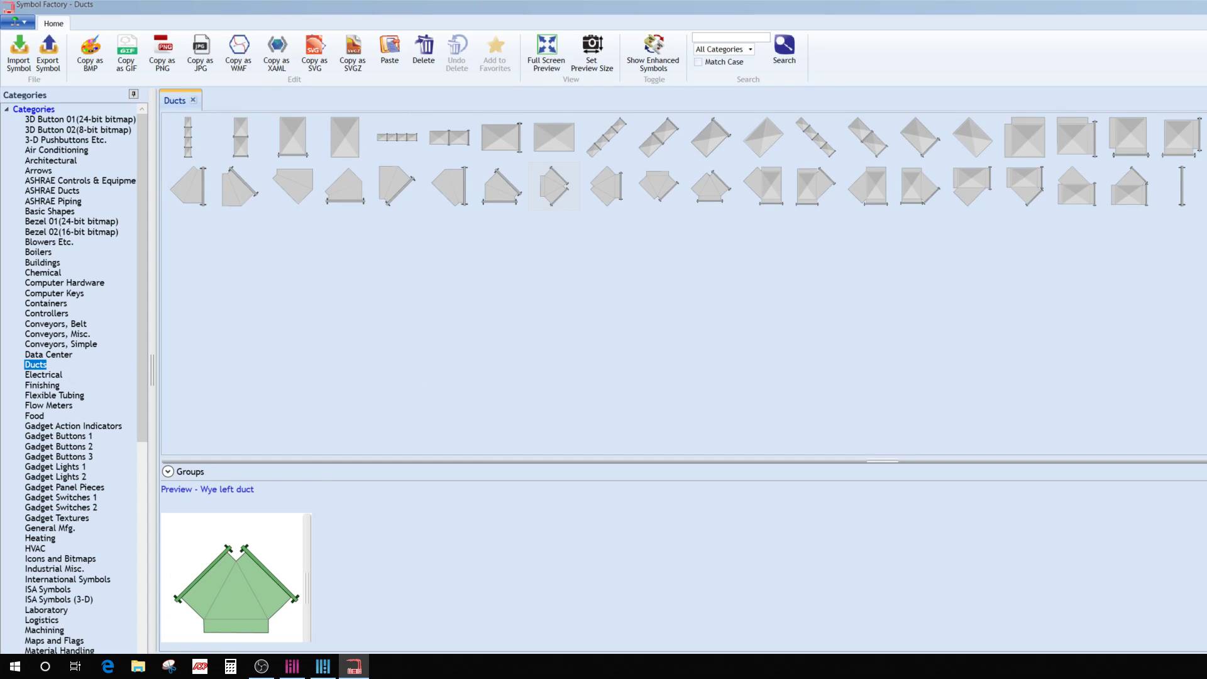
Look through the rest of the Symbol Factory category list, and leave the library and the word button's properties without changes.
{"action": "scroll", "coordinate": [59, 406], "scroll_direction": "down", "scroll_amount": 2}
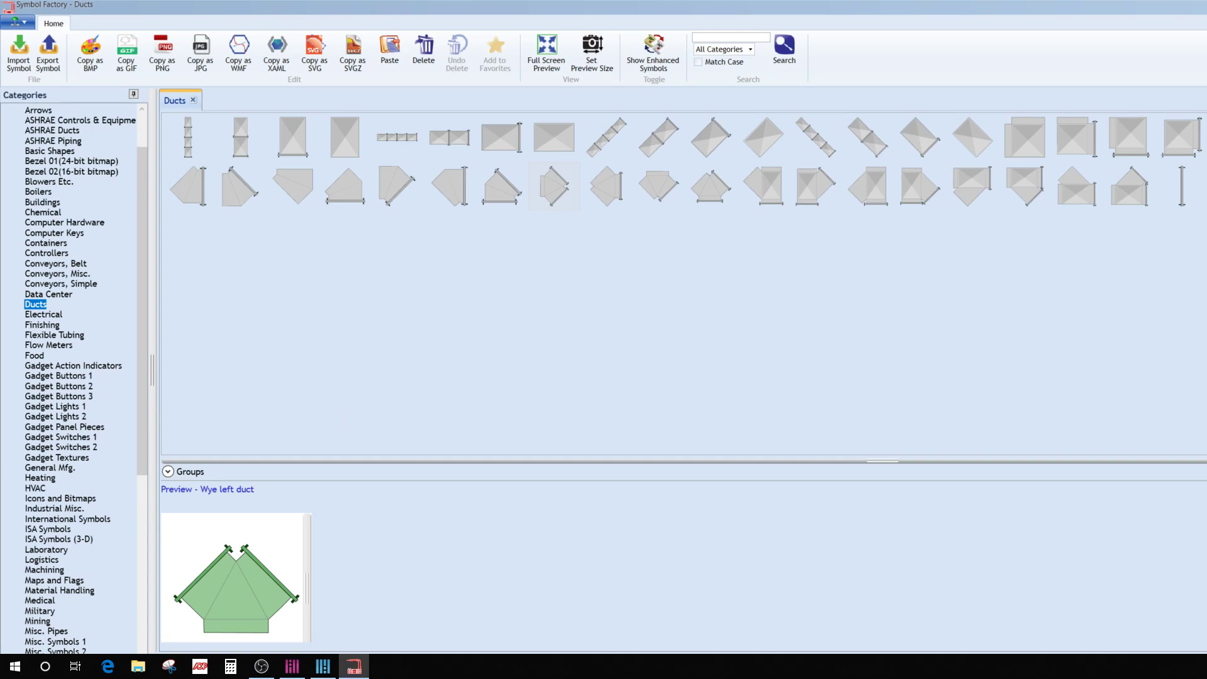
{"action": "scroll", "coordinate": [75, 330], "scroll_direction": "down", "scroll_amount": 4}
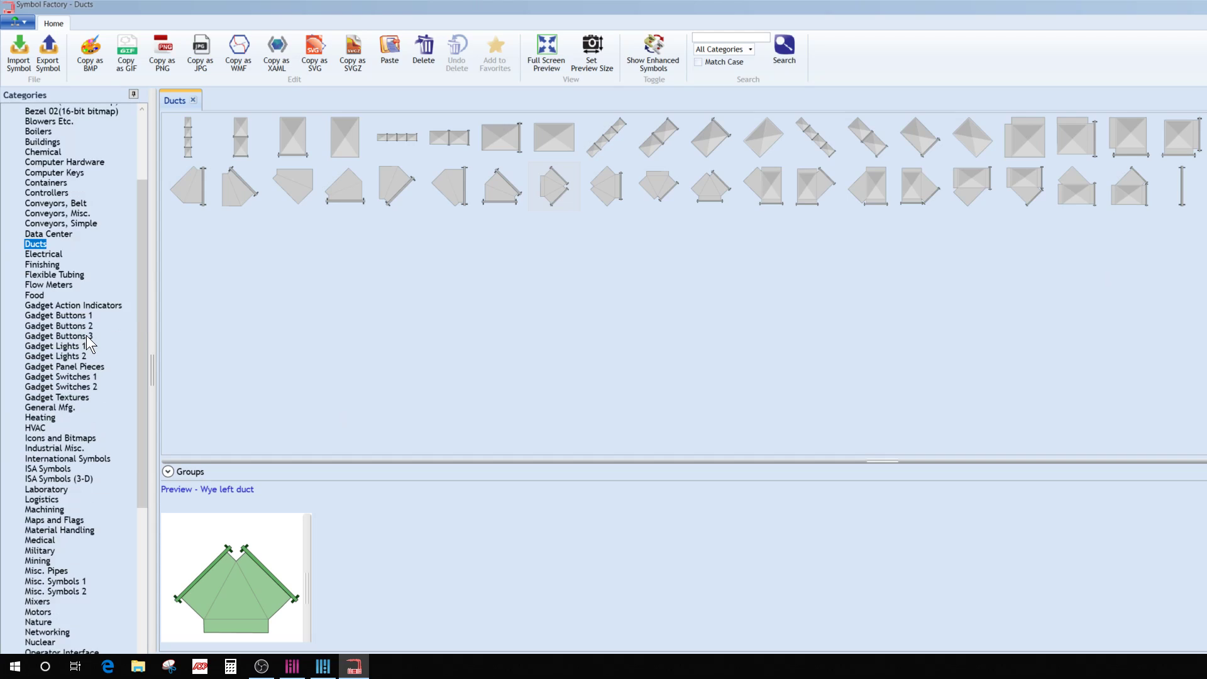
{"action": "scroll", "coordinate": [91, 341], "scroll_direction": "down", "scroll_amount": 9}
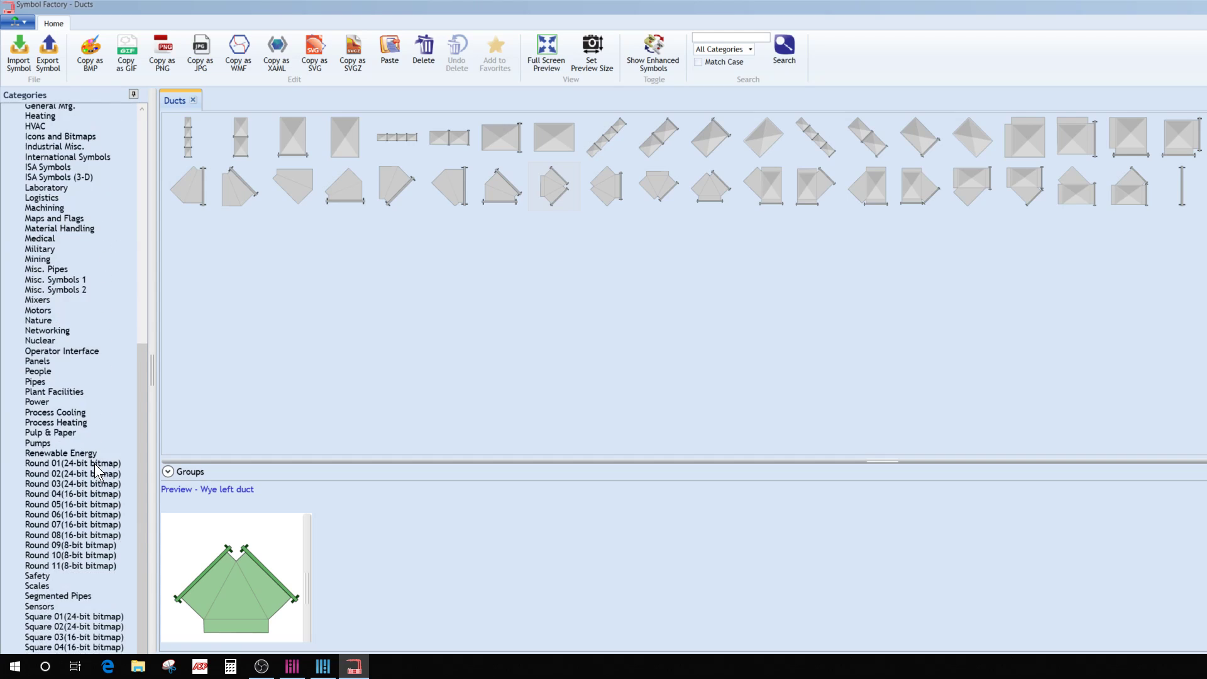
{"action": "scroll", "coordinate": [78, 323], "scroll_direction": "up", "scroll_amount": 2}
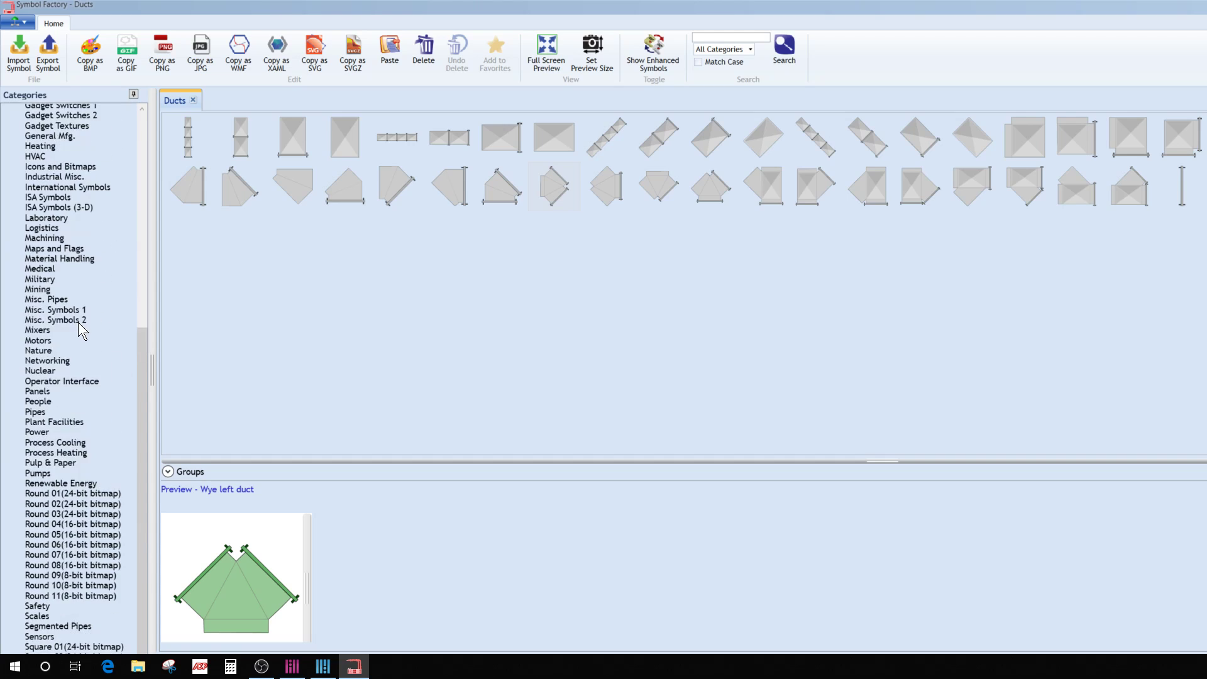
{"action": "scroll", "coordinate": [100, 308], "scroll_direction": "up", "scroll_amount": 1}
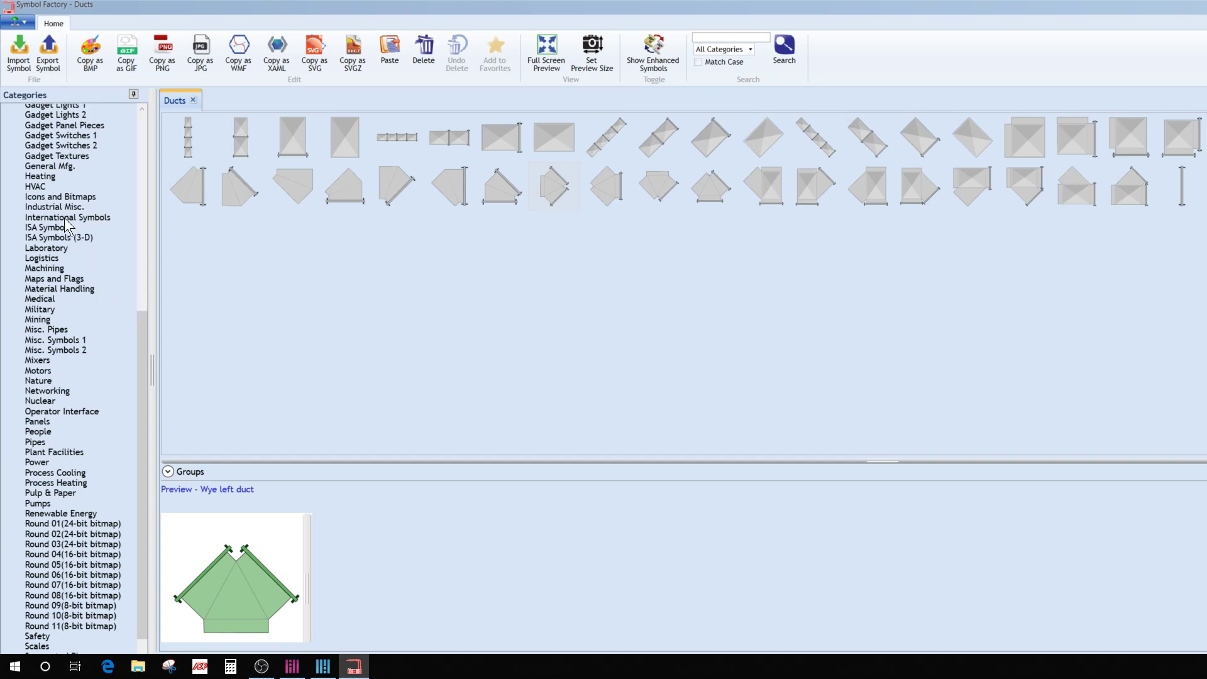
{"action": "scroll", "coordinate": [64, 224], "scroll_direction": "up", "scroll_amount": 3}
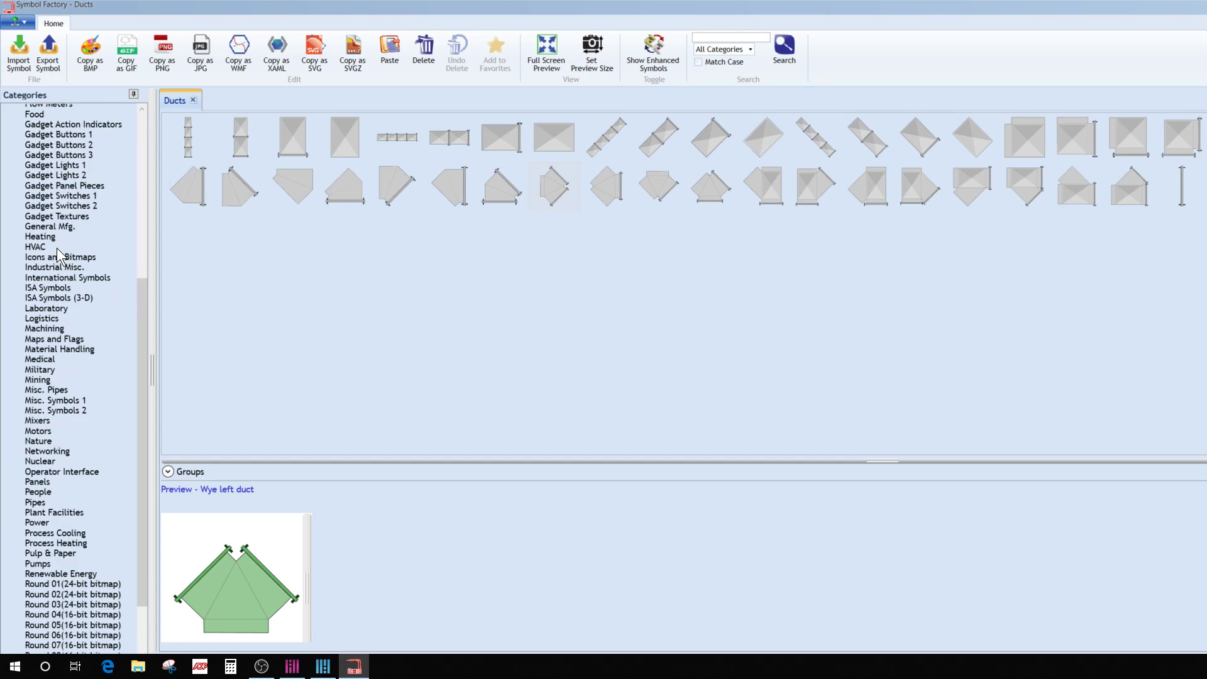
{"action": "scroll", "coordinate": [59, 251], "scroll_direction": "down", "scroll_amount": 5}
{"action": "scroll", "coordinate": [66, 421], "scroll_direction": "down", "scroll_amount": 2}
{"action": "scroll", "coordinate": [67, 440], "scroll_direction": "up", "scroll_amount": 12}
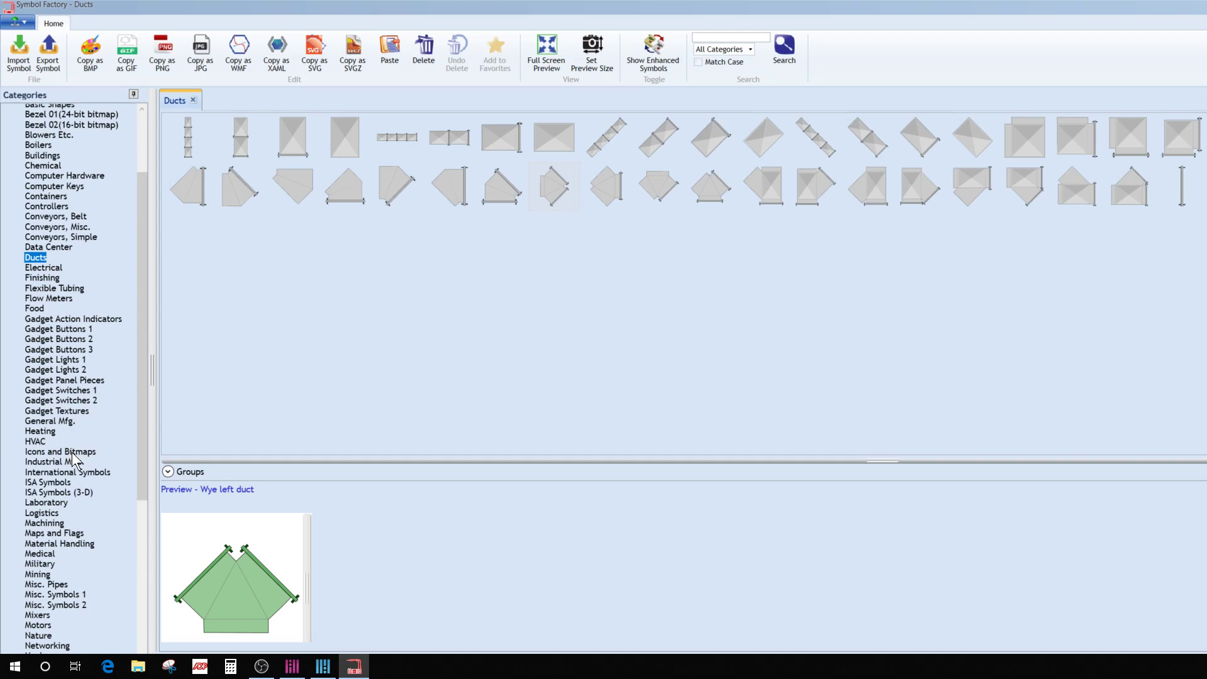
{"action": "scroll", "coordinate": [75, 461], "scroll_direction": "down", "scroll_amount": 5}
{"action": "scroll", "coordinate": [78, 466], "scroll_direction": "up", "scroll_amount": 6}
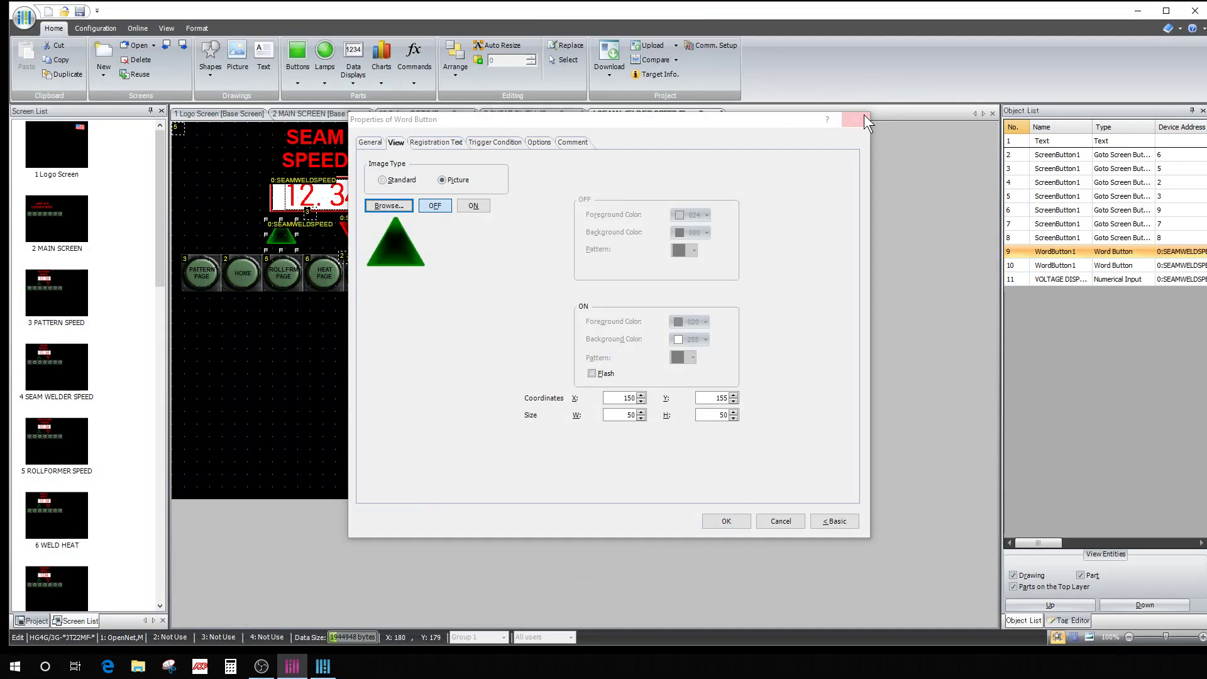
{"action": "left_click", "coordinate": [862, 116]}
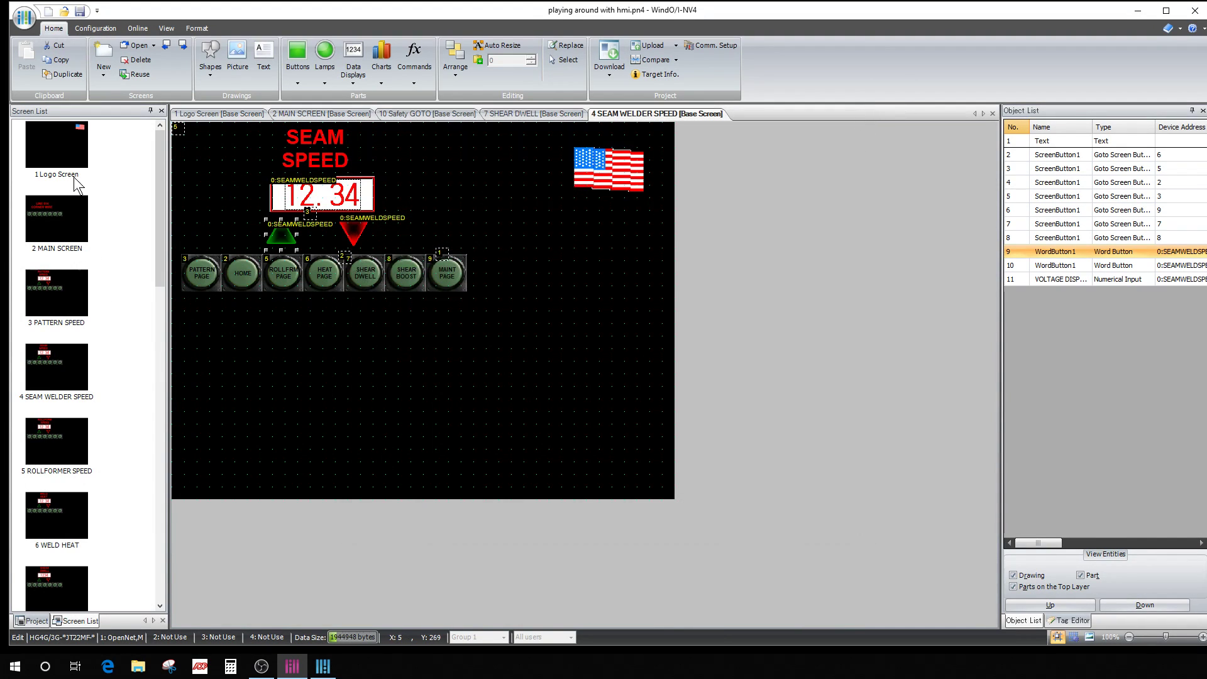
Look over the open MAIN SCREEN, Safety GOTO, SHEAR DWELL and SEAM WELDER SPEED screens.
{"action": "left_click", "coordinate": [301, 114]}
{"action": "left_click", "coordinate": [410, 110]}
{"action": "left_click", "coordinate": [504, 112]}
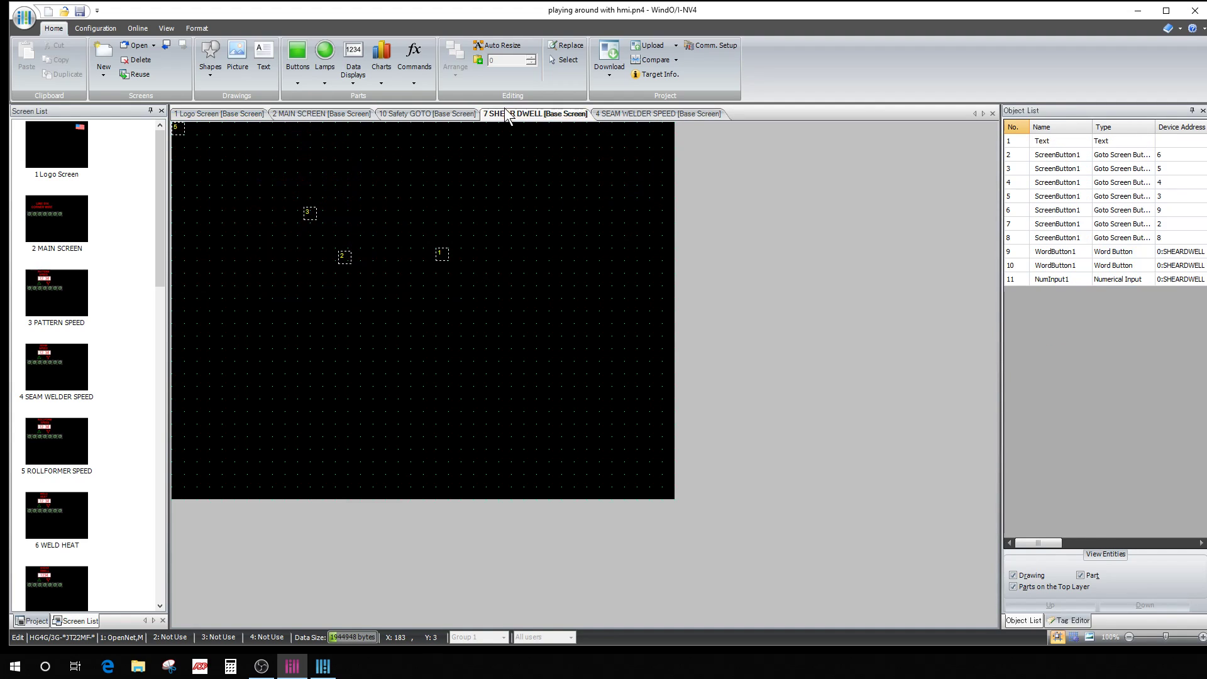
{"action": "left_click", "coordinate": [647, 113]}
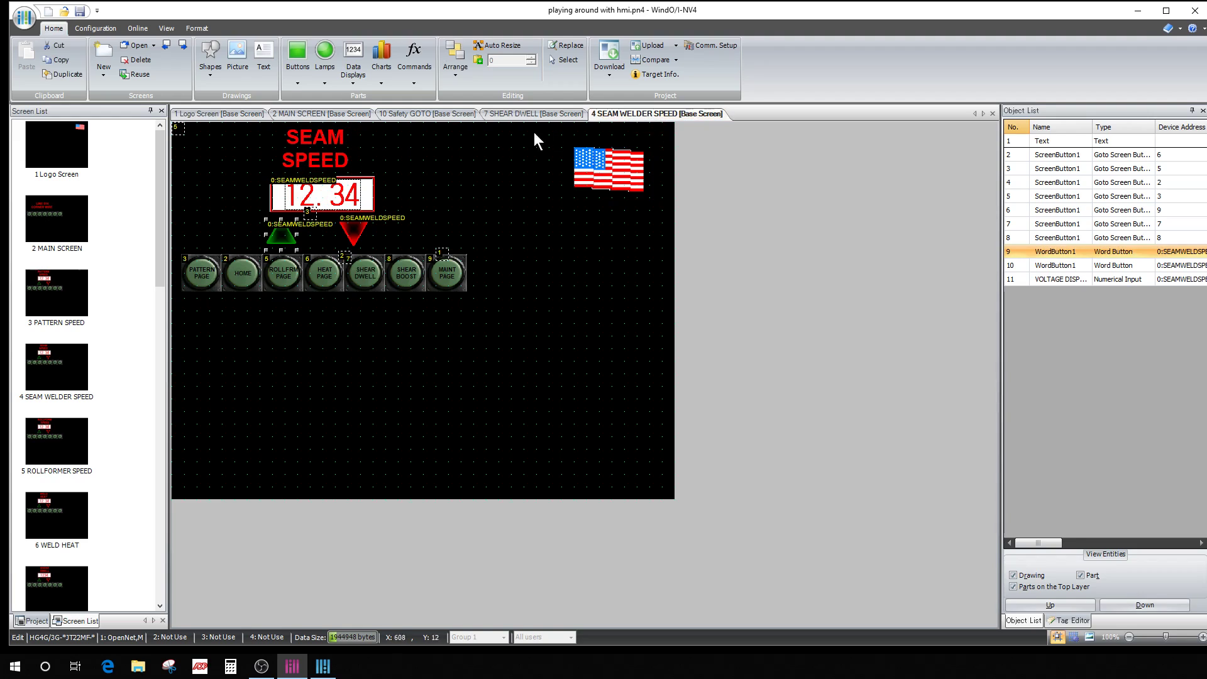
Reorder the open screens so SEAM WELDER SPEED follows MAIN SCREEN and SHEAR DWELL comes before Safety GOTO.
{"action": "left_click", "coordinate": [428, 115]}
{"action": "left_click", "coordinate": [330, 114]}
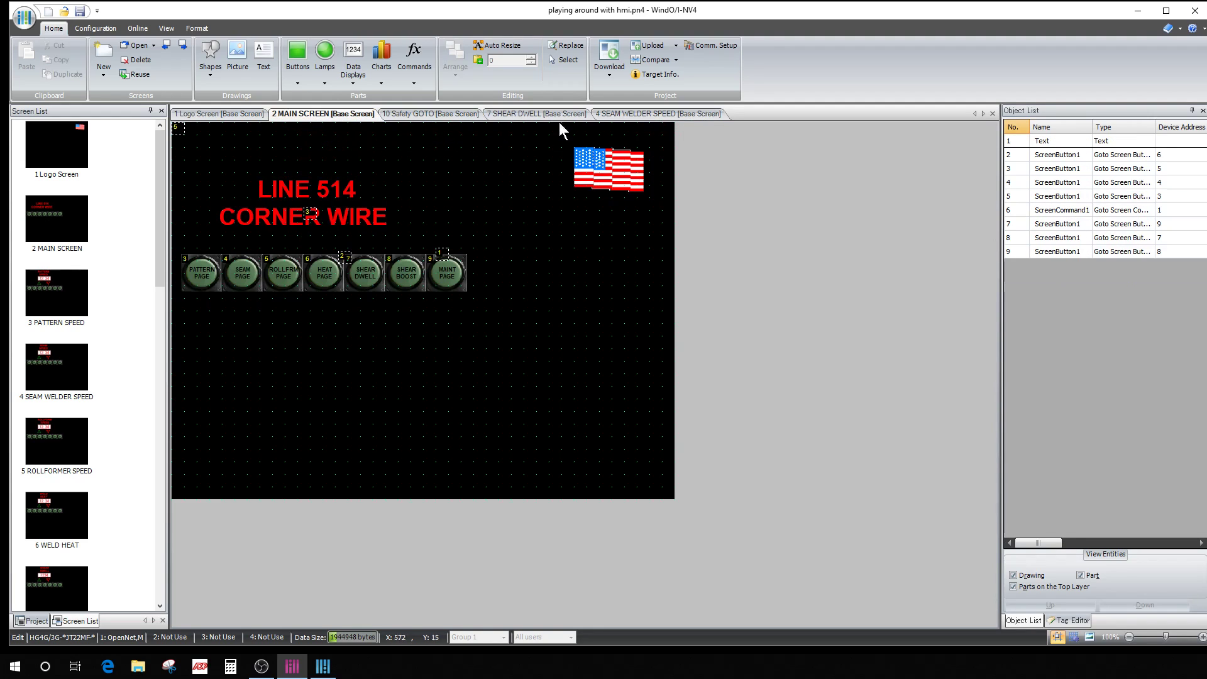
{"action": "left_click_drag", "start_coordinate": [640, 114], "coordinate": [402, 116]}
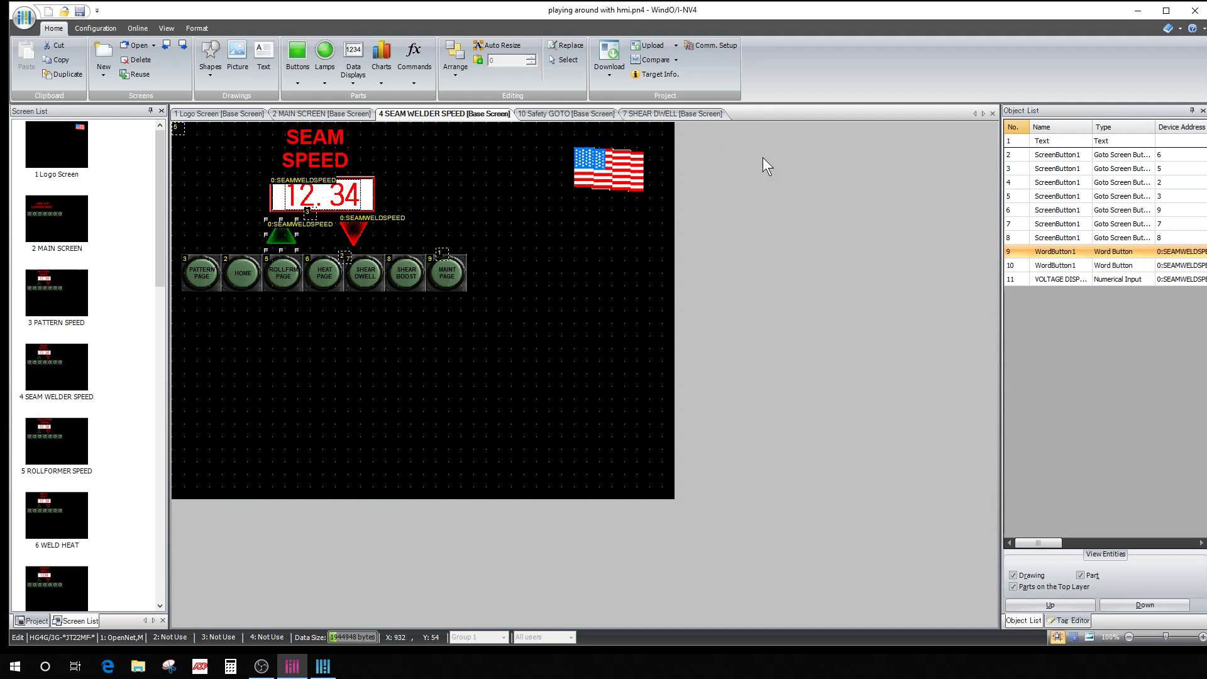
{"action": "left_click_drag", "start_coordinate": [666, 114], "coordinate": [572, 116]}
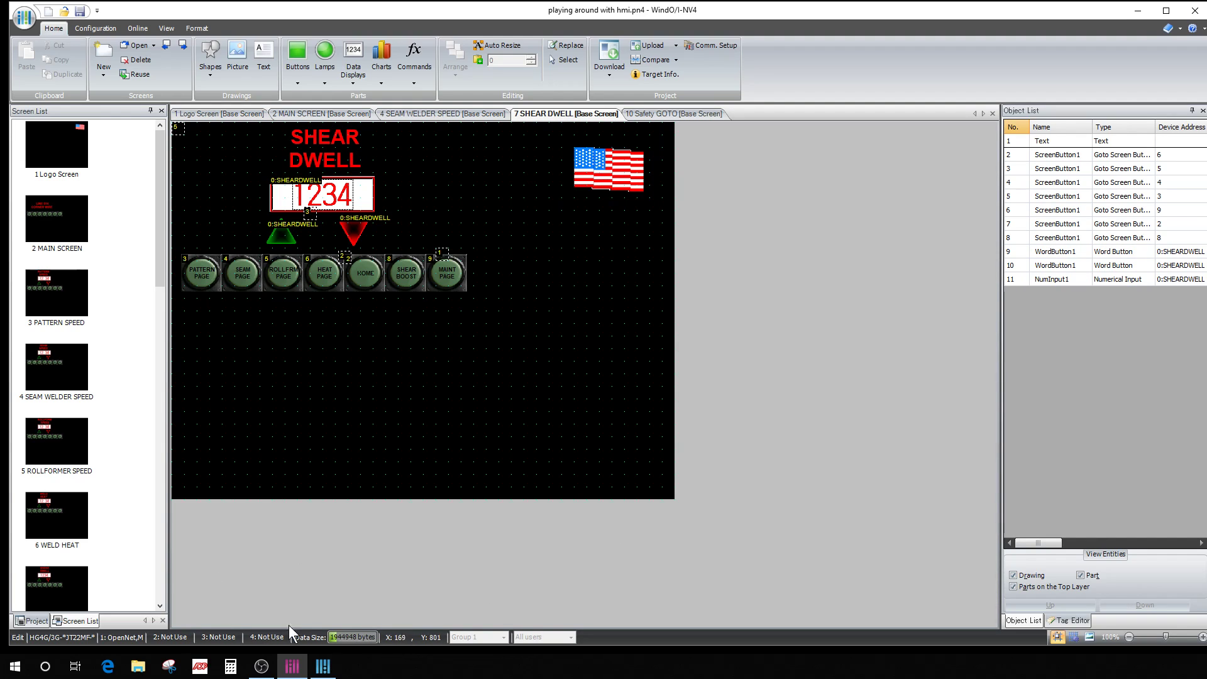
Switch to WindLDR and look through the first rungs of the main ladder program.
{"action": "left_click", "coordinate": [322, 667]}
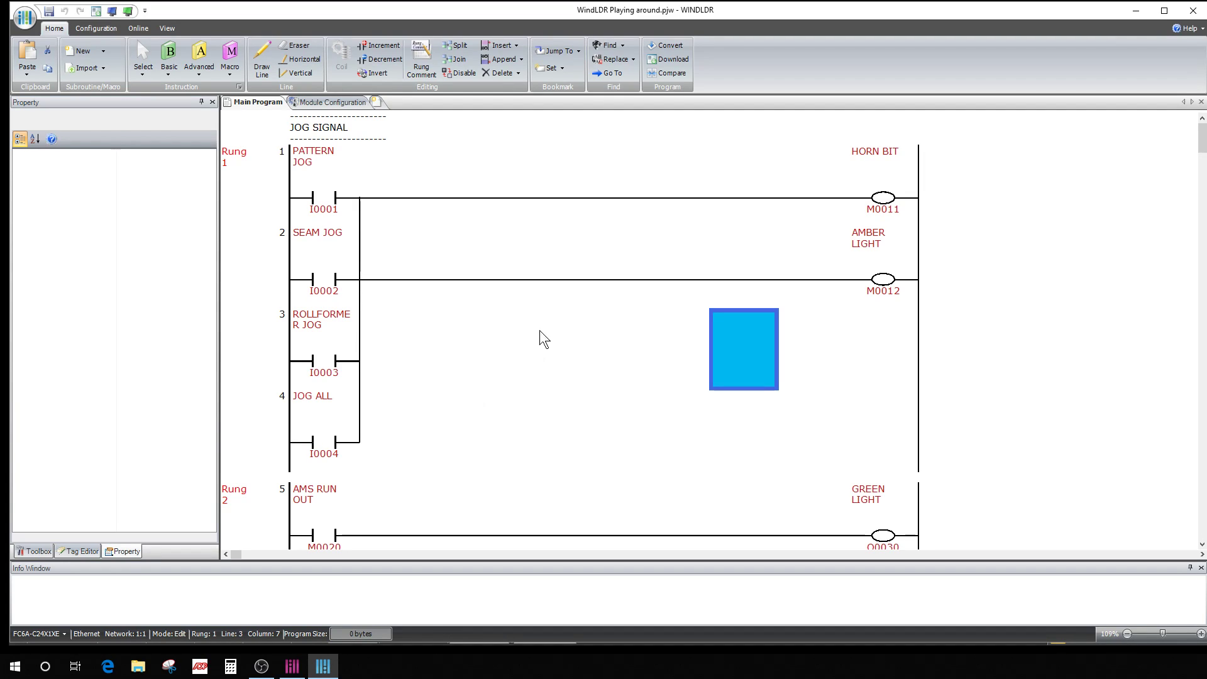
{"action": "scroll", "coordinate": [455, 295], "scroll_direction": "down", "scroll_amount": 3}
{"action": "scroll", "coordinate": [461, 309], "scroll_direction": "up", "scroll_amount": 3}
{"action": "scroll", "coordinate": [458, 440], "scroll_direction": "down", "scroll_amount": 3}
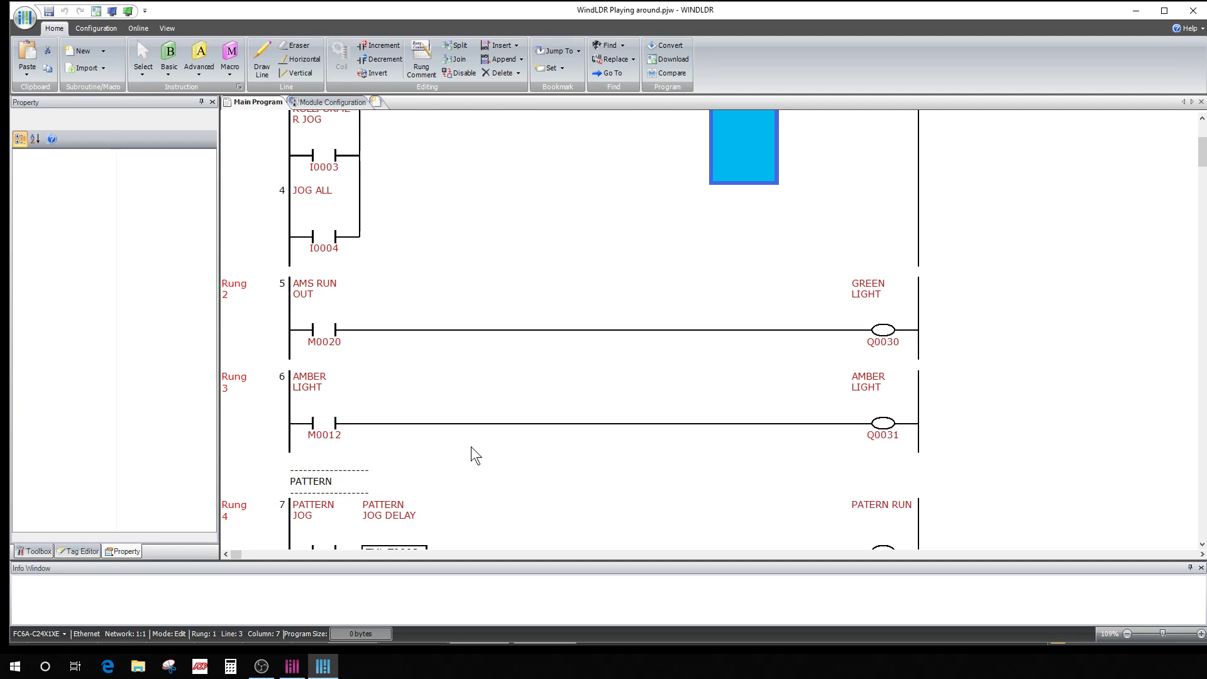
List data registers D0000 to D7999 in the Tag Editor and open the cross reference of D0002 SEAM SPEED.
{"action": "left_click", "coordinate": [78, 551]}
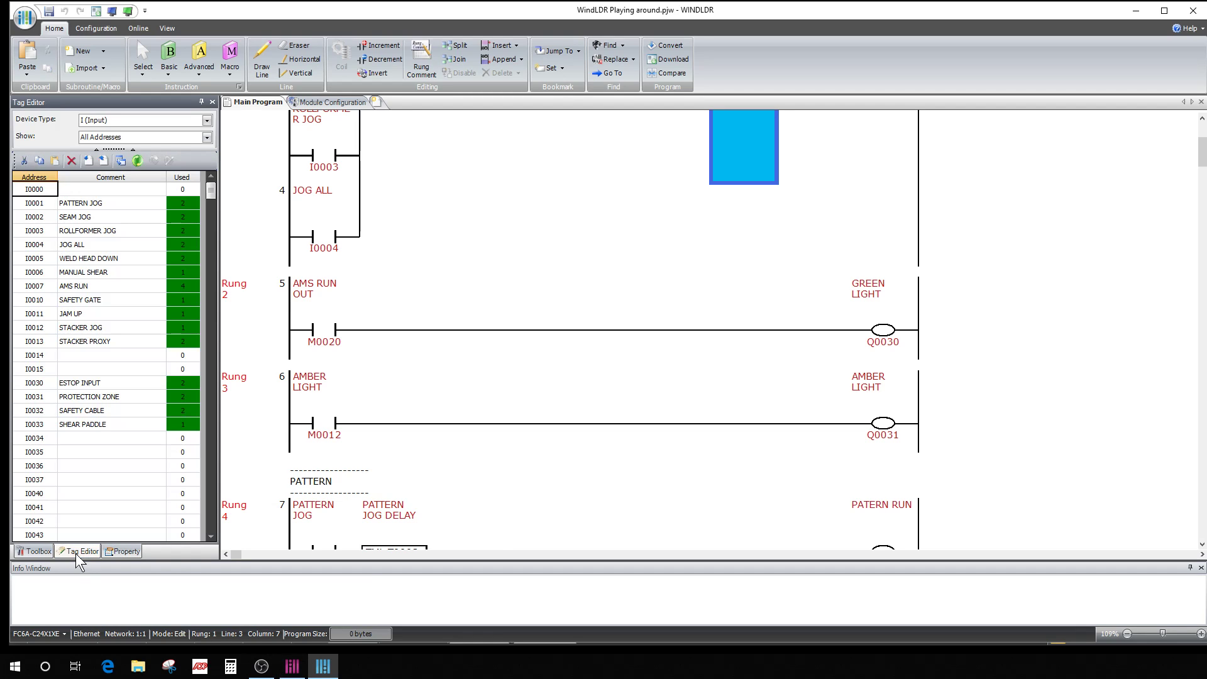
{"action": "left_click", "coordinate": [206, 120]}
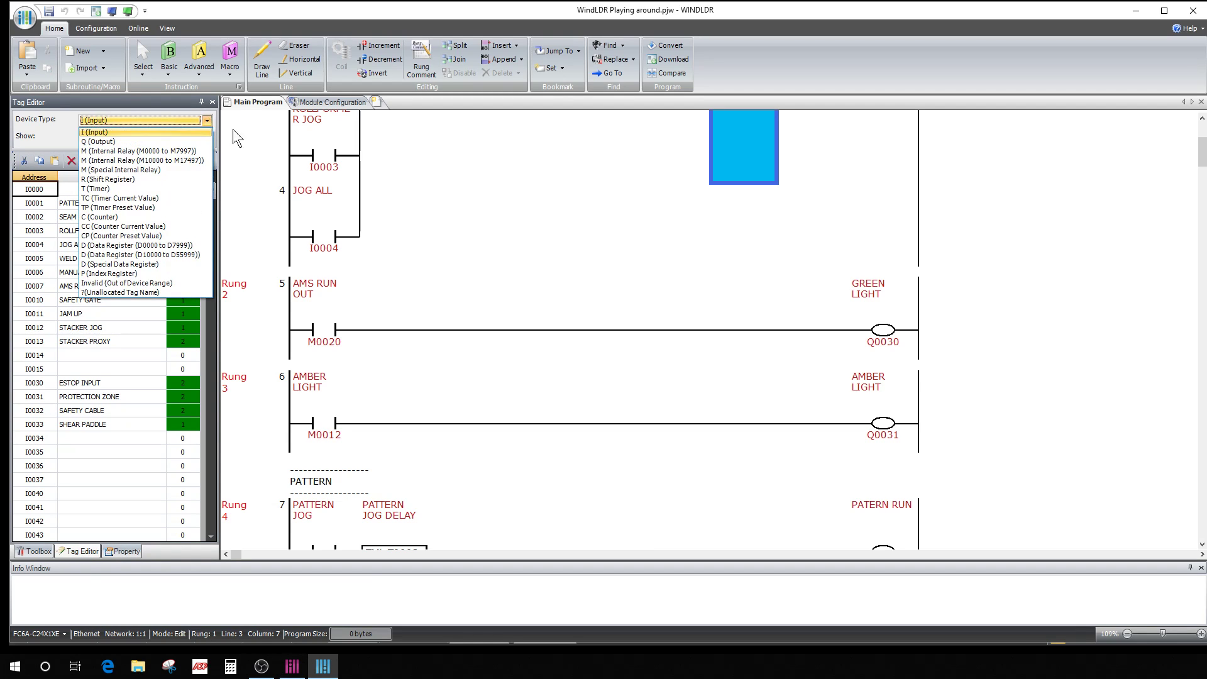
{"action": "left_click", "coordinate": [120, 245]}
{"action": "left_click", "coordinate": [73, 217]}
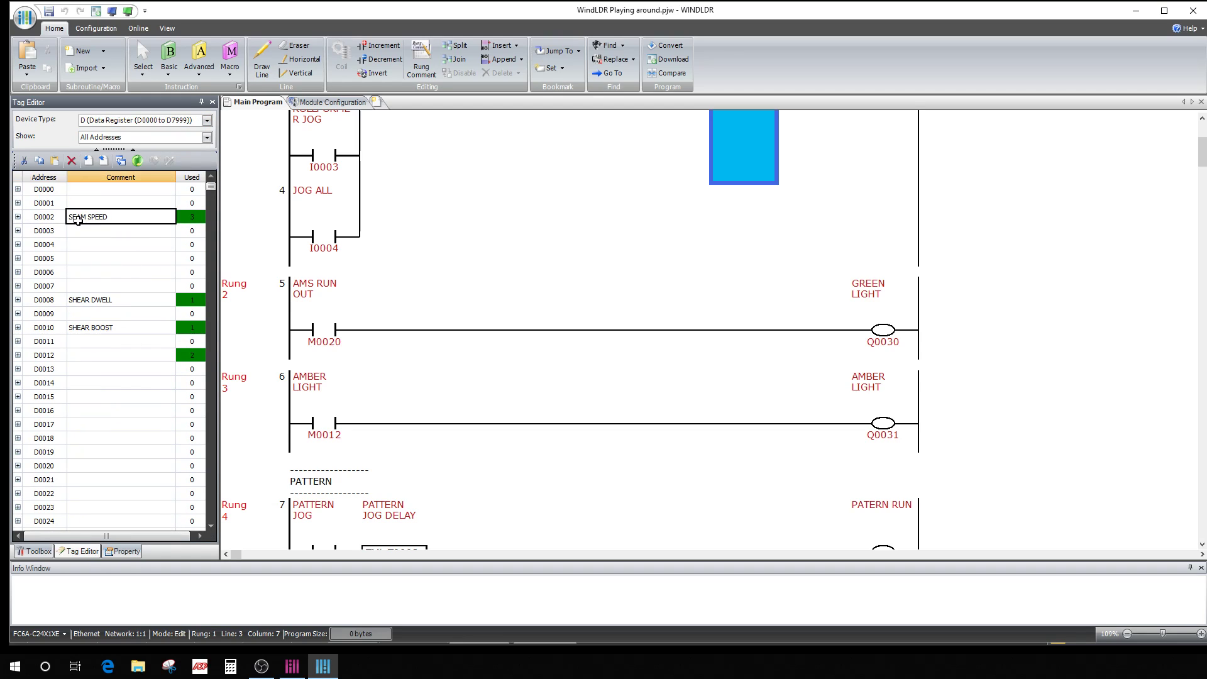
{"action": "left_click", "coordinate": [61, 217]}
{"action": "left_click", "coordinate": [61, 217]}
{"action": "double_click", "coordinate": [196, 222]}
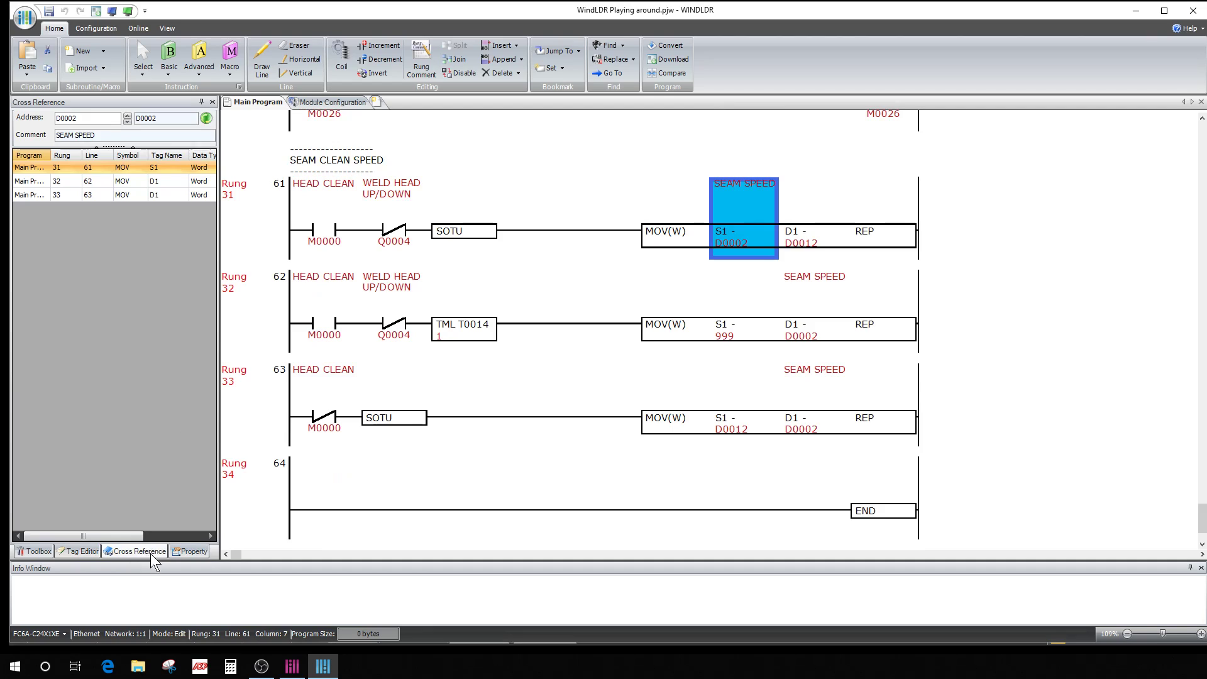
Open the cross reference of D0008 SHEAR DWELL from the Tag Editor, and return to the data register list.
{"action": "left_click", "coordinate": [78, 551]}
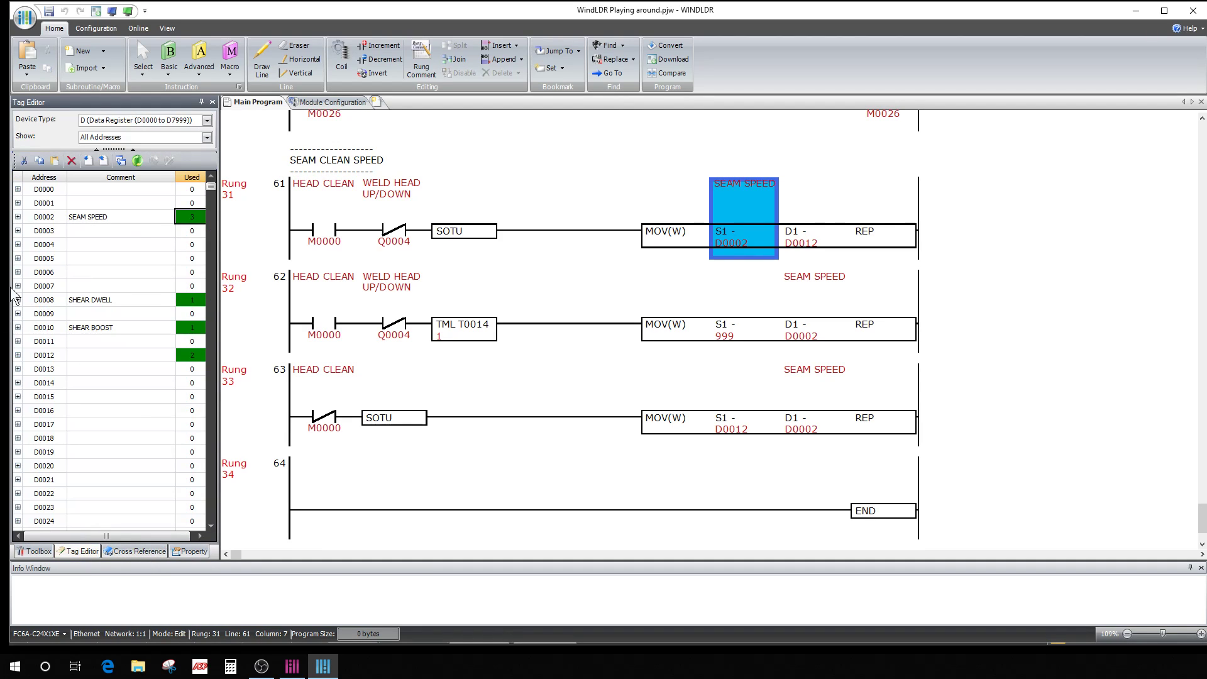
{"action": "double_click", "coordinate": [195, 300]}
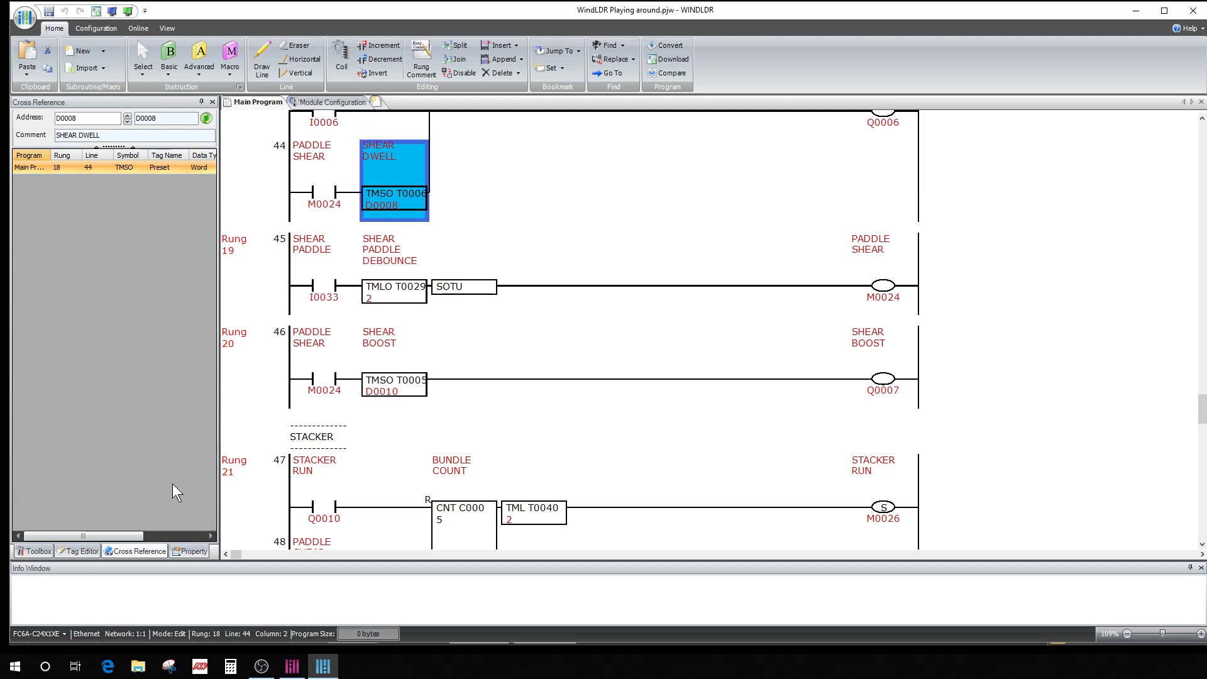
{"action": "left_click", "coordinate": [88, 551]}
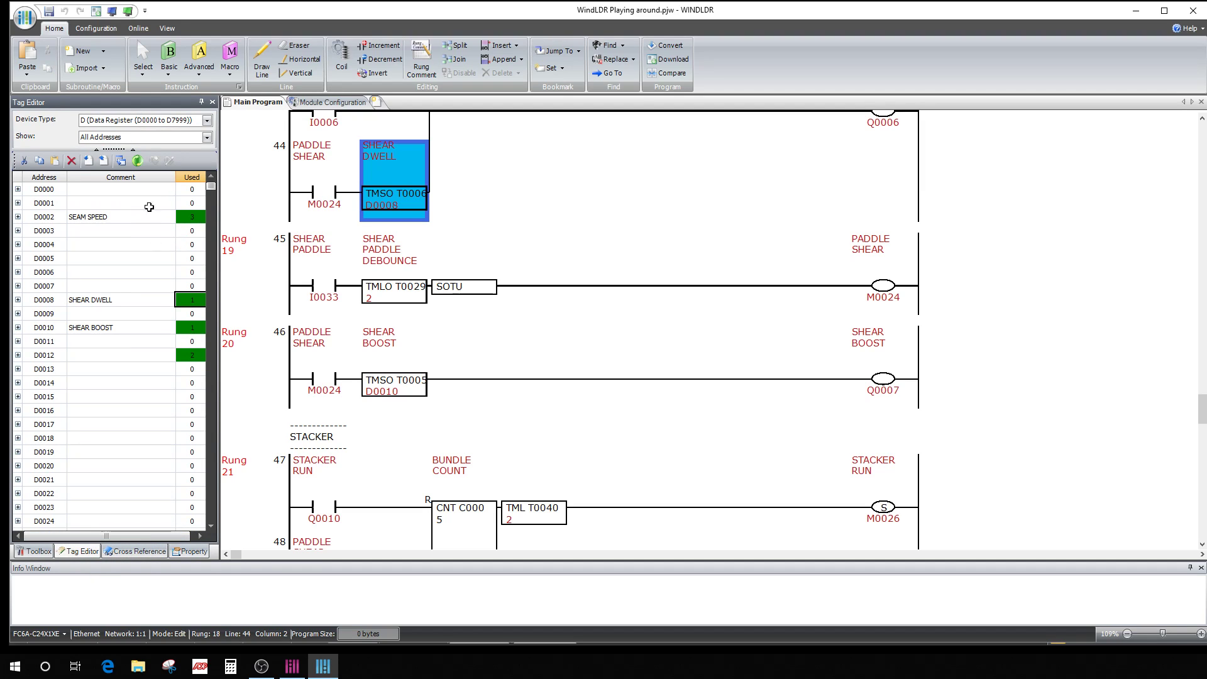
Reopen the cross reference of D0002 SEAM SPEED, go to its uses on rungs 32 and 33, and examine the SEAM CLEAN SPEED logic.
{"action": "left_click", "coordinate": [192, 218]}
{"action": "double_click", "coordinate": [192, 218]}
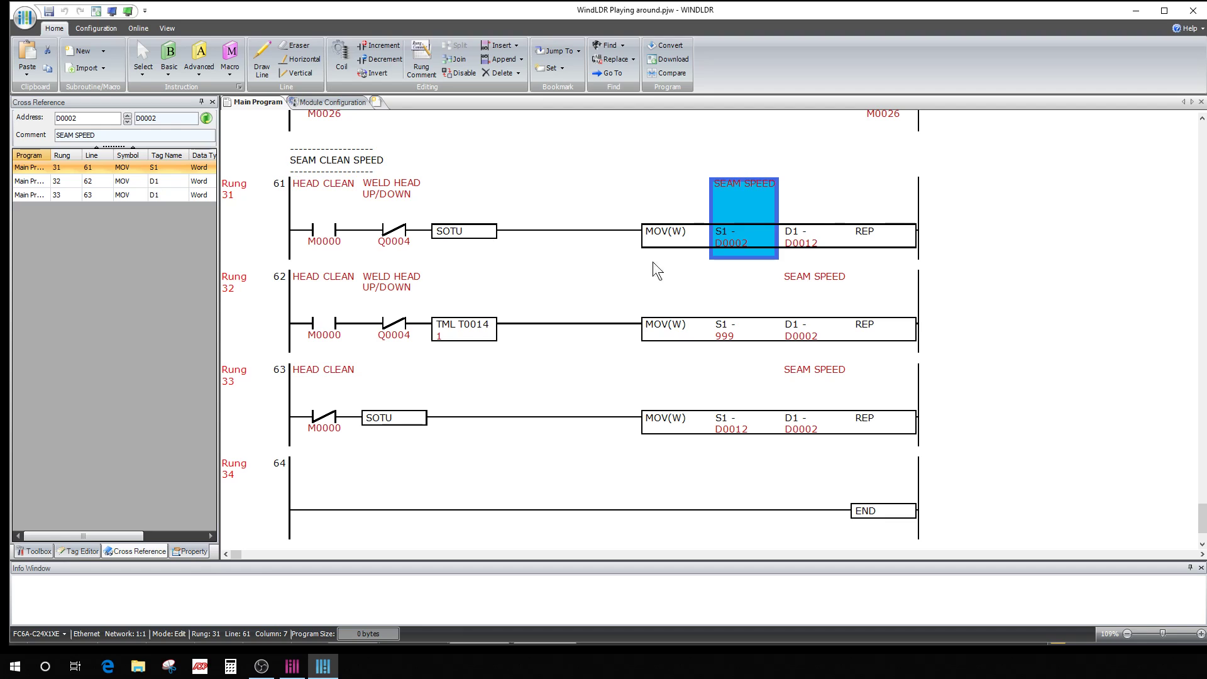
{"action": "left_click", "coordinate": [137, 182]}
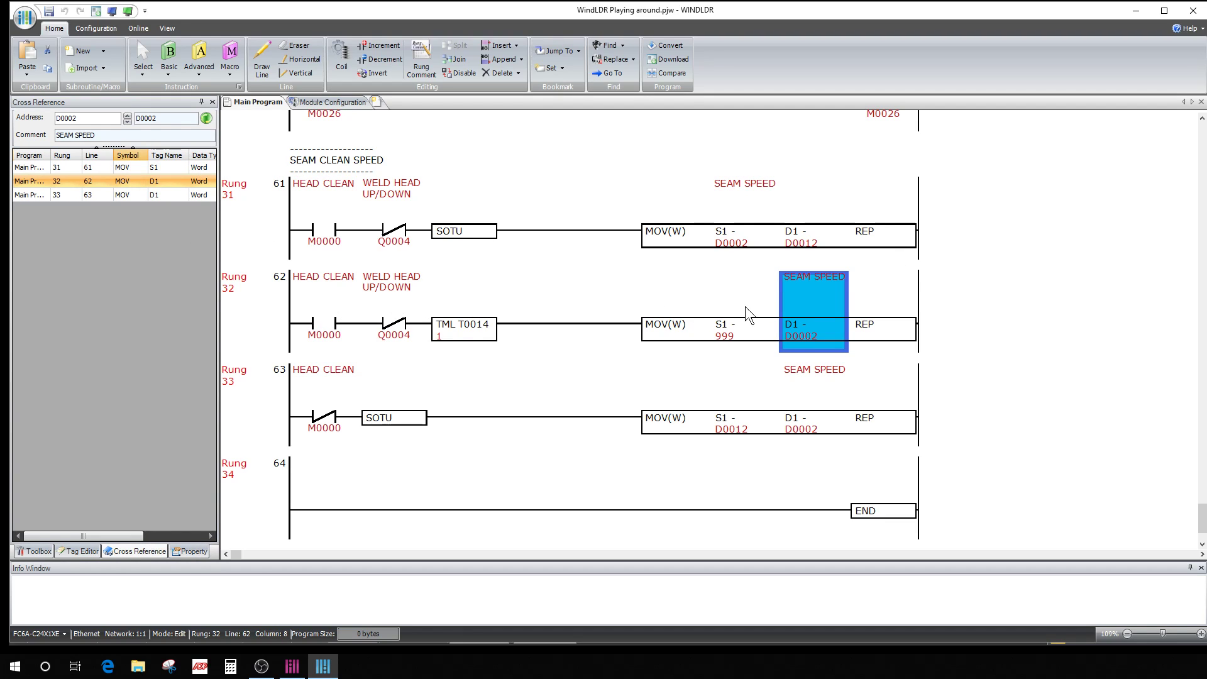
{"action": "left_click", "coordinate": [174, 196]}
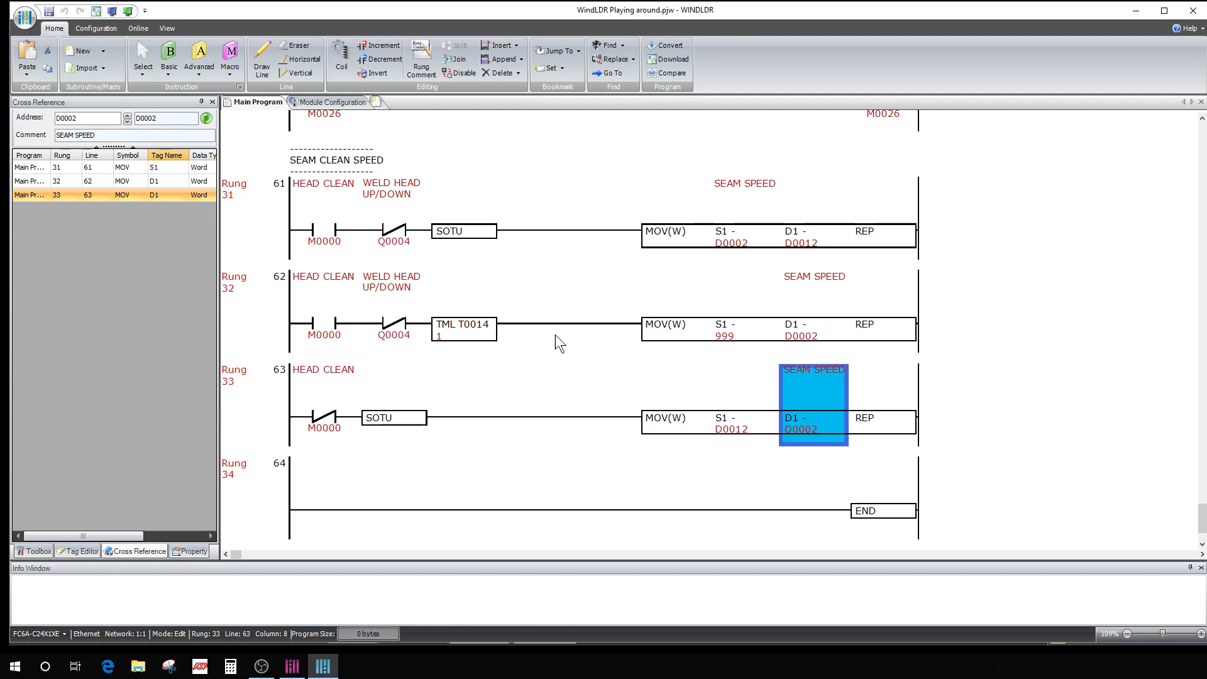
{"action": "scroll", "coordinate": [459, 388], "scroll_direction": "up", "scroll_amount": 1}
{"action": "scroll", "coordinate": [566, 384], "scroll_direction": "down", "scroll_amount": 1}
{"action": "scroll", "coordinate": [534, 409], "scroll_direction": "up", "scroll_amount": 1}
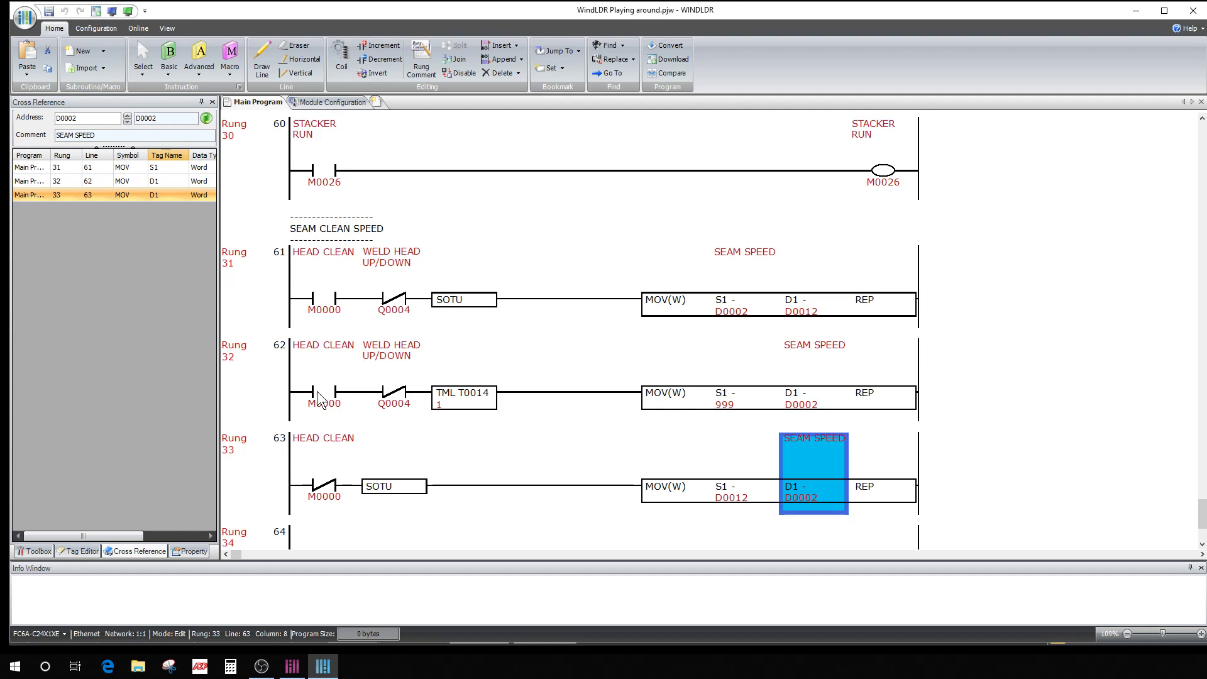
{"action": "scroll", "coordinate": [352, 251], "scroll_direction": "up", "scroll_amount": 3}
{"action": "scroll", "coordinate": [534, 252], "scroll_direction": "down", "scroll_amount": 4}
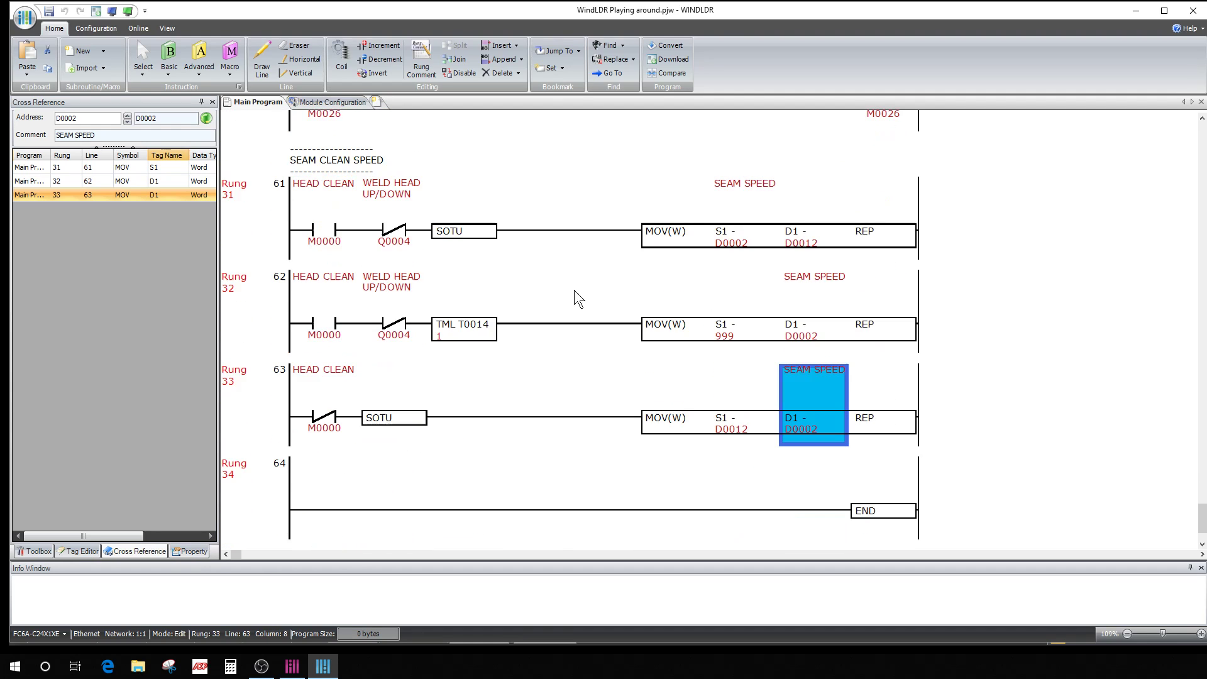
Open the module configuration and review the I/O addresses of the slot 1 and slot 2 digital modules, declining to replace any module.
{"action": "scroll", "coordinate": [820, 236], "scroll_direction": "up", "scroll_amount": 2}
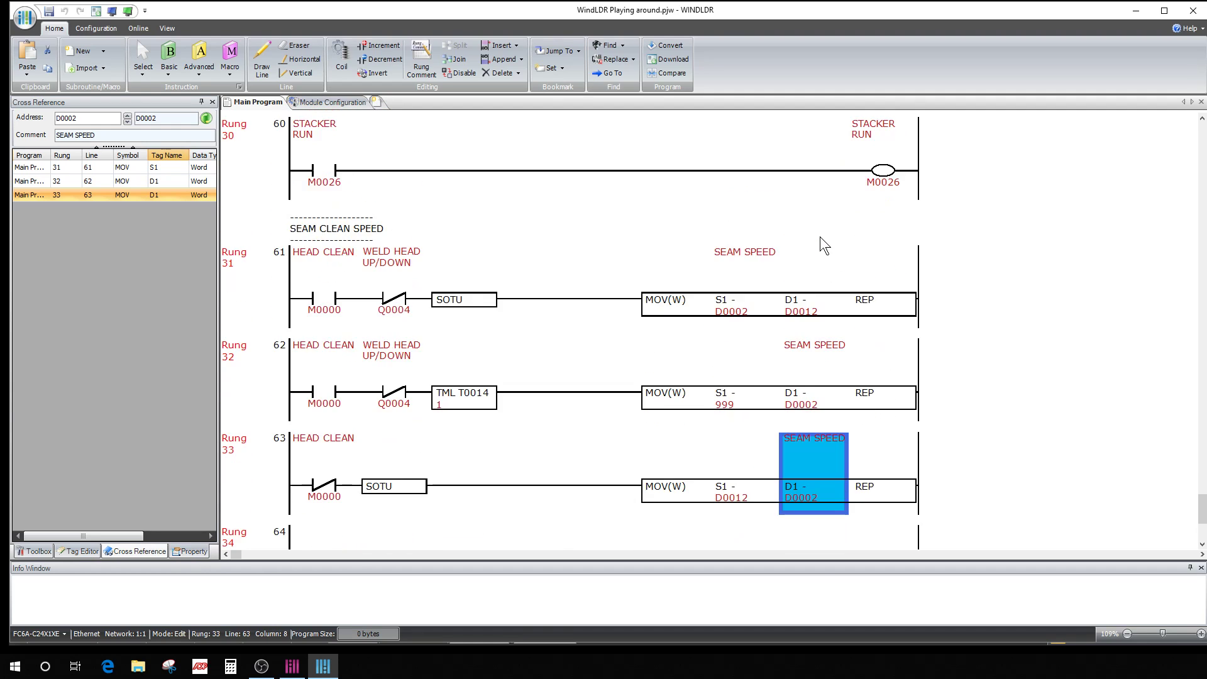
{"action": "left_click", "coordinate": [316, 105]}
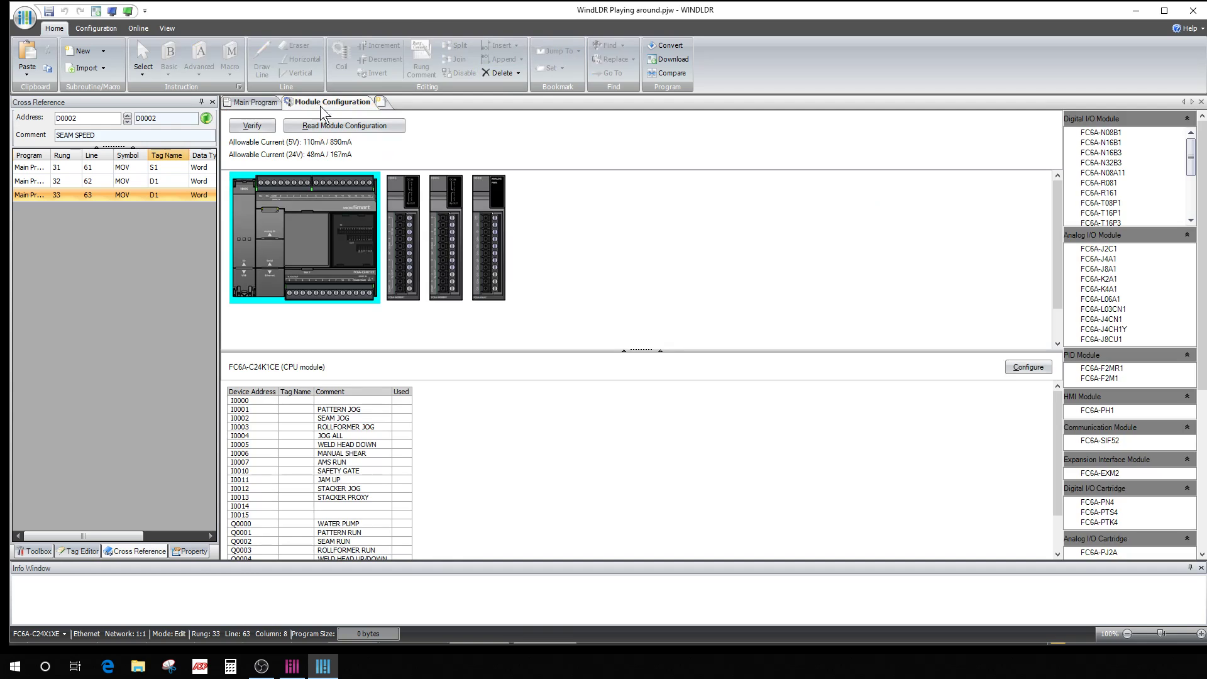
{"action": "left_click", "coordinate": [411, 229]}
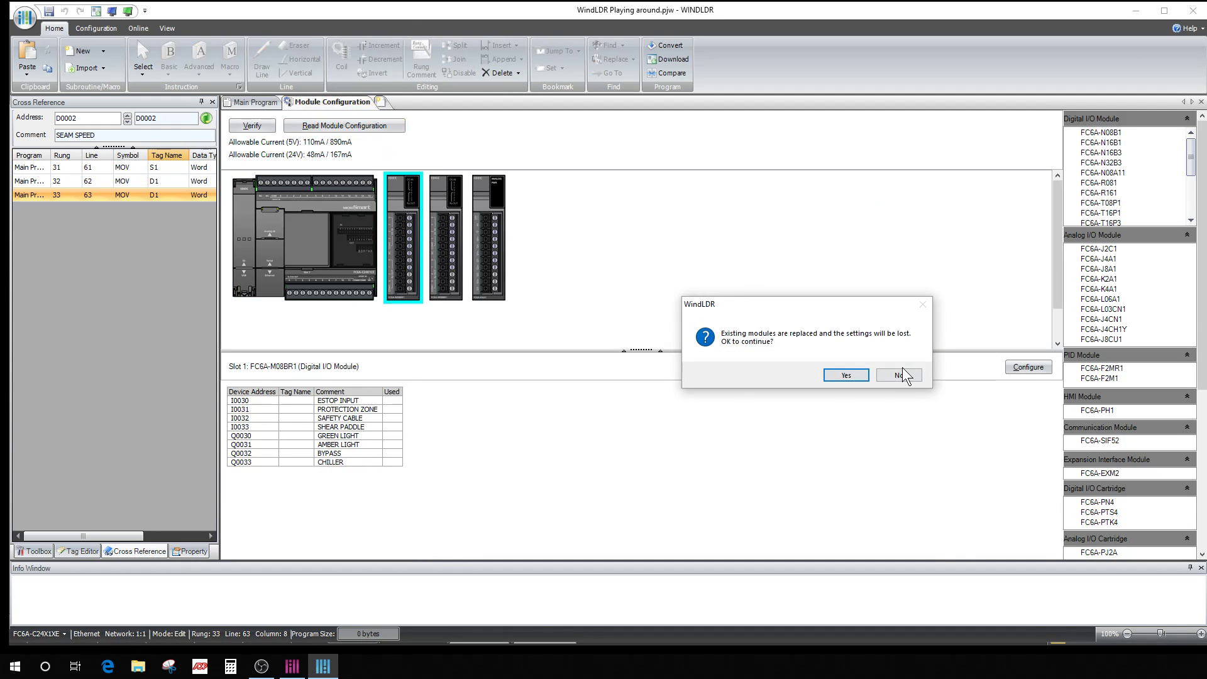
{"action": "left_click", "coordinate": [904, 375]}
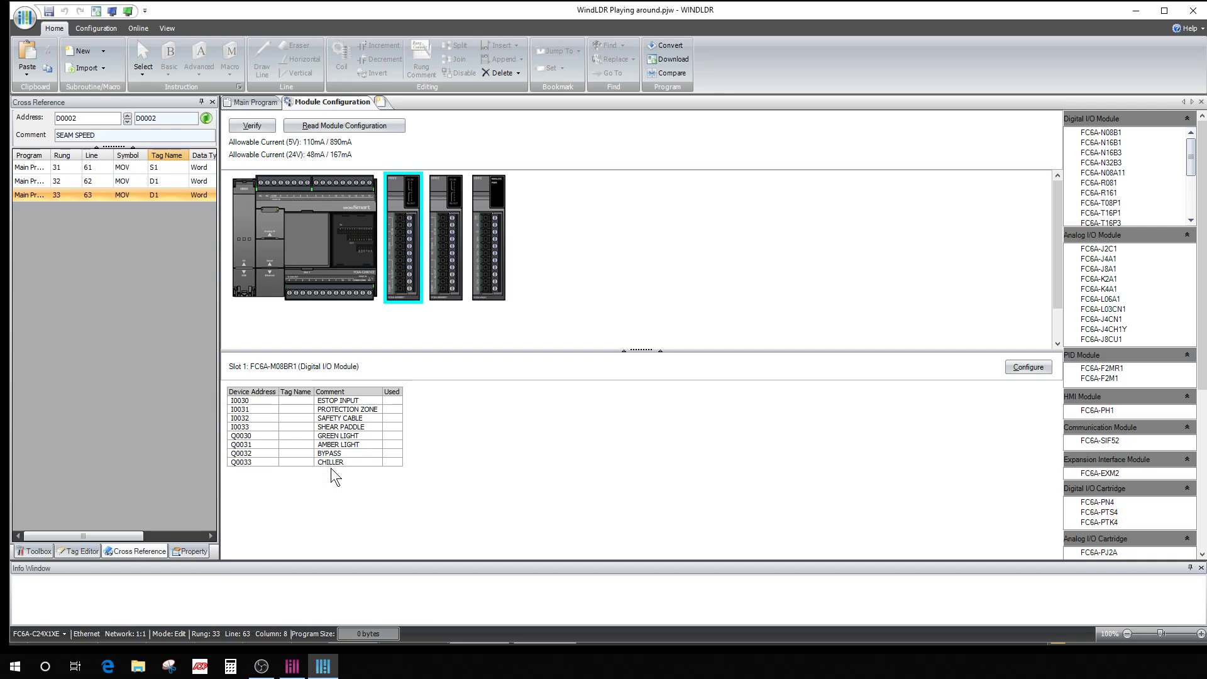
{"action": "left_click", "coordinate": [448, 246]}
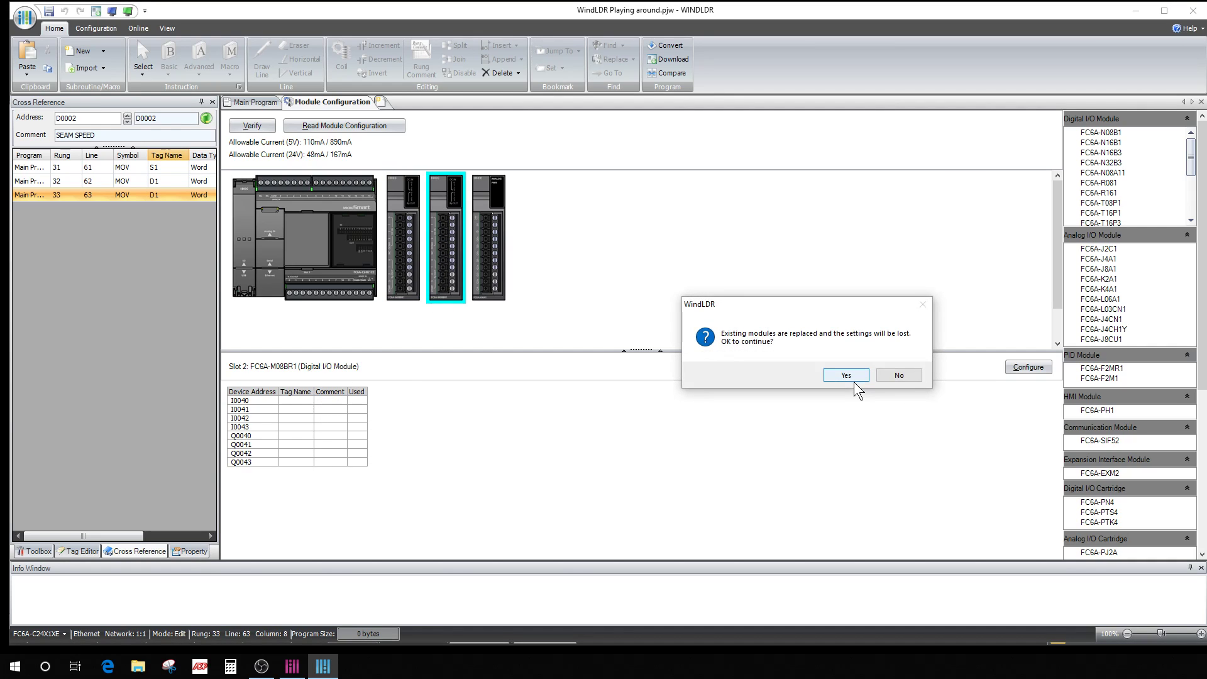
{"action": "left_click", "coordinate": [897, 375]}
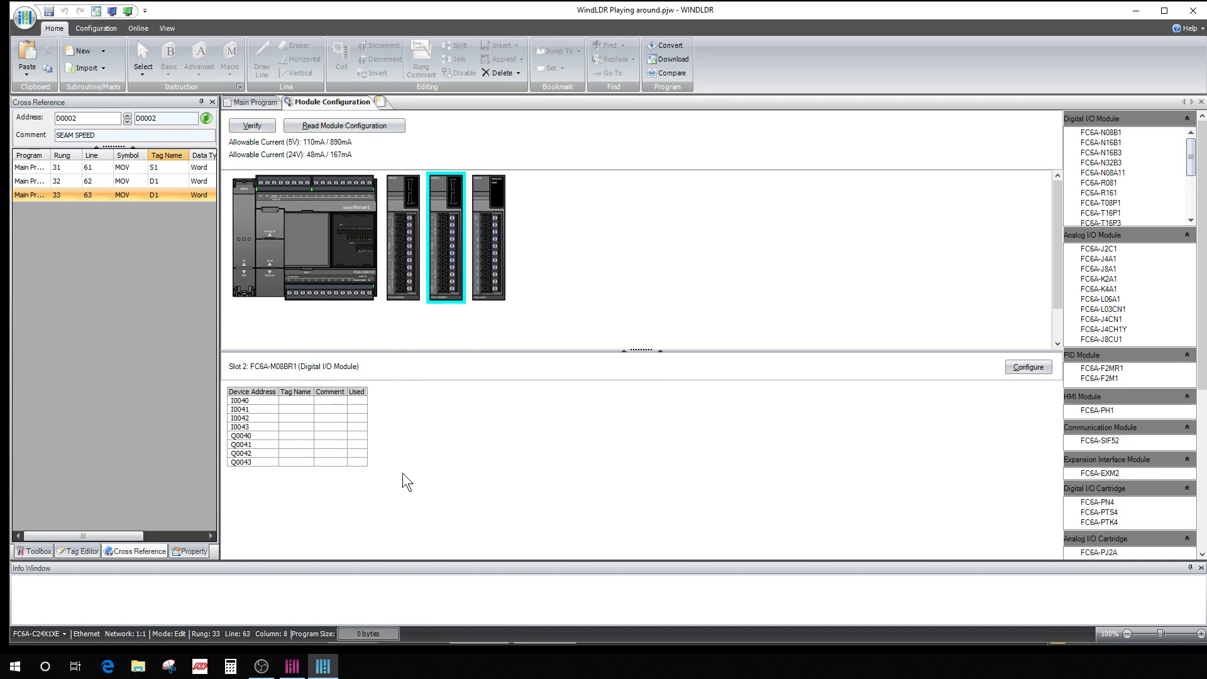
Select the FC6A-K4A1 analog module in slot 3 and review its data register allocation and channel settings.
{"action": "left_click", "coordinate": [488, 251]}
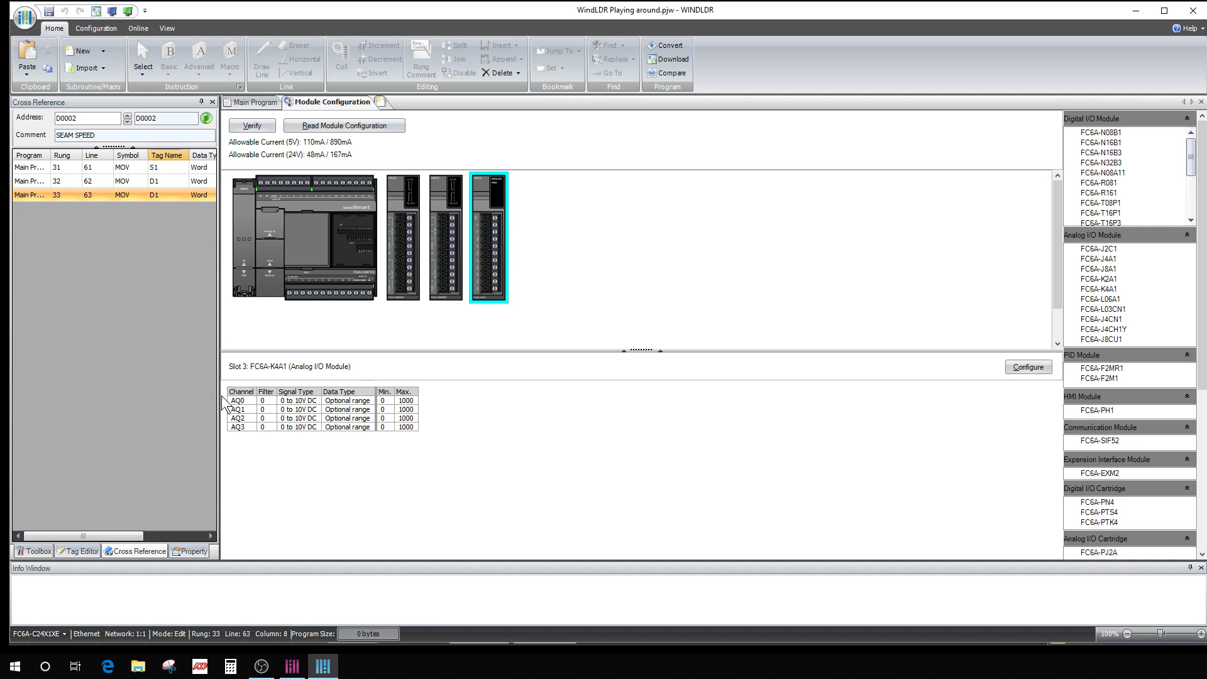
{"action": "left_click", "coordinate": [1028, 367]}
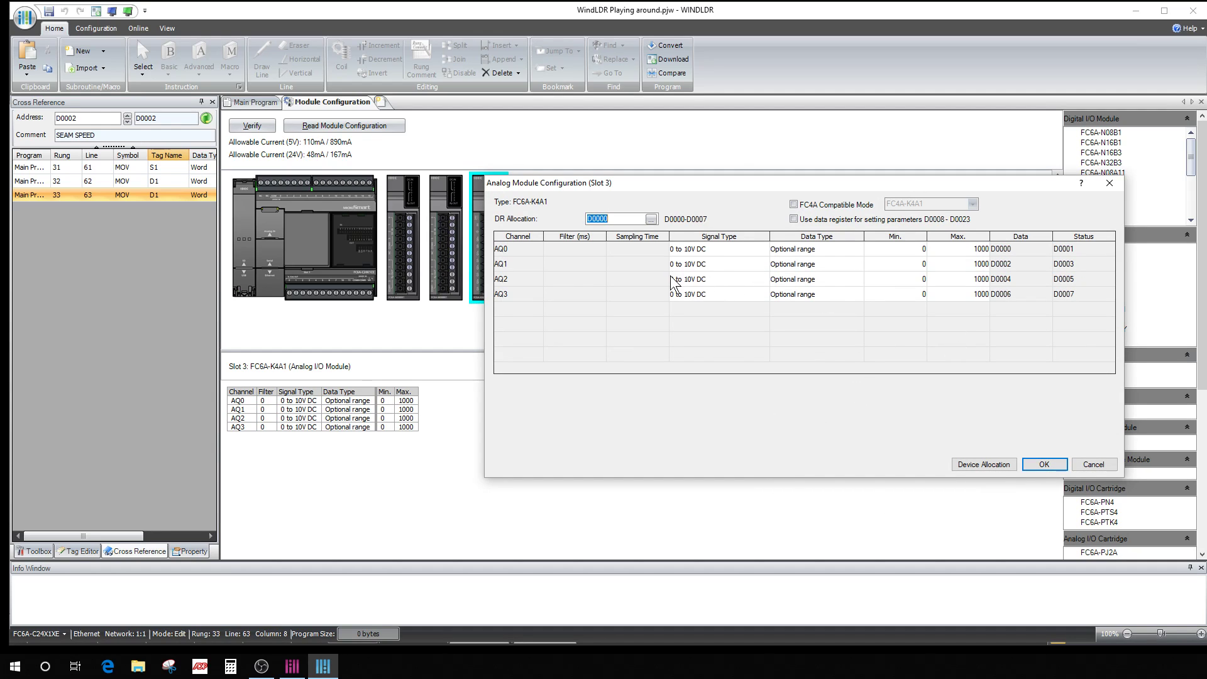
{"action": "left_click", "coordinate": [1109, 182]}
{"action": "left_click", "coordinate": [1028, 367]}
{"action": "left_click", "coordinate": [1046, 465]}
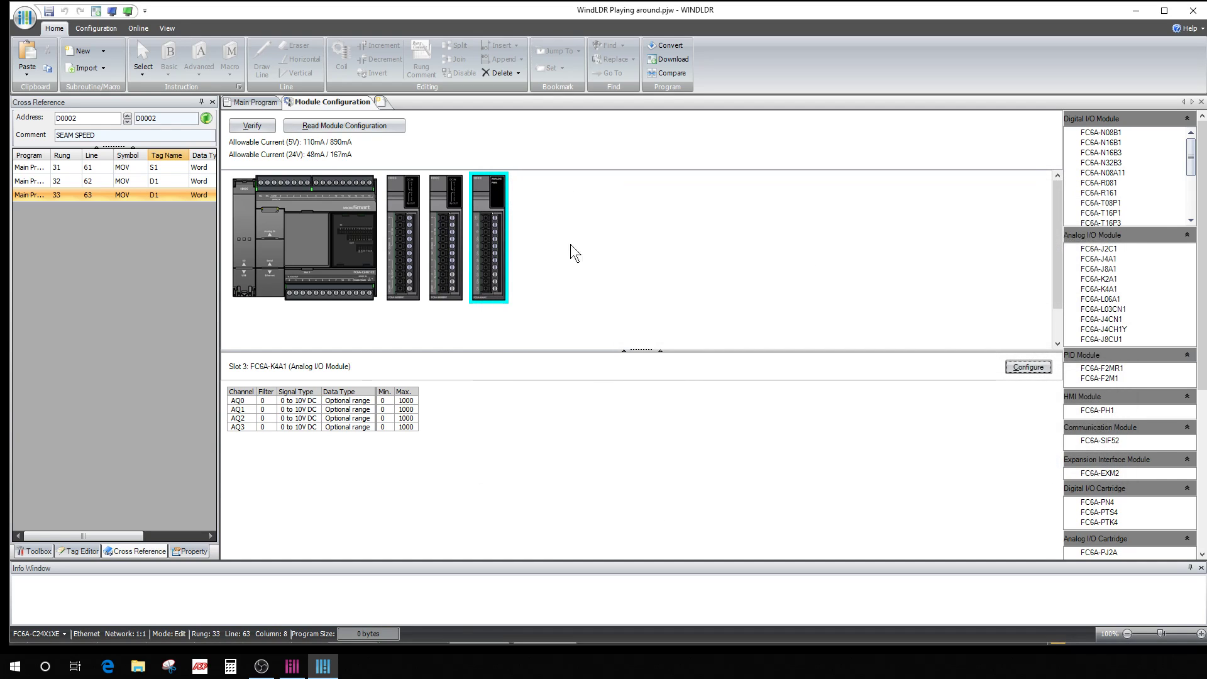
Switch to WindO/I-NV4, open base screen 10 Safety GOTO, and check the general properties of its first Goto Screen command.
{"action": "left_click", "coordinate": [292, 665]}
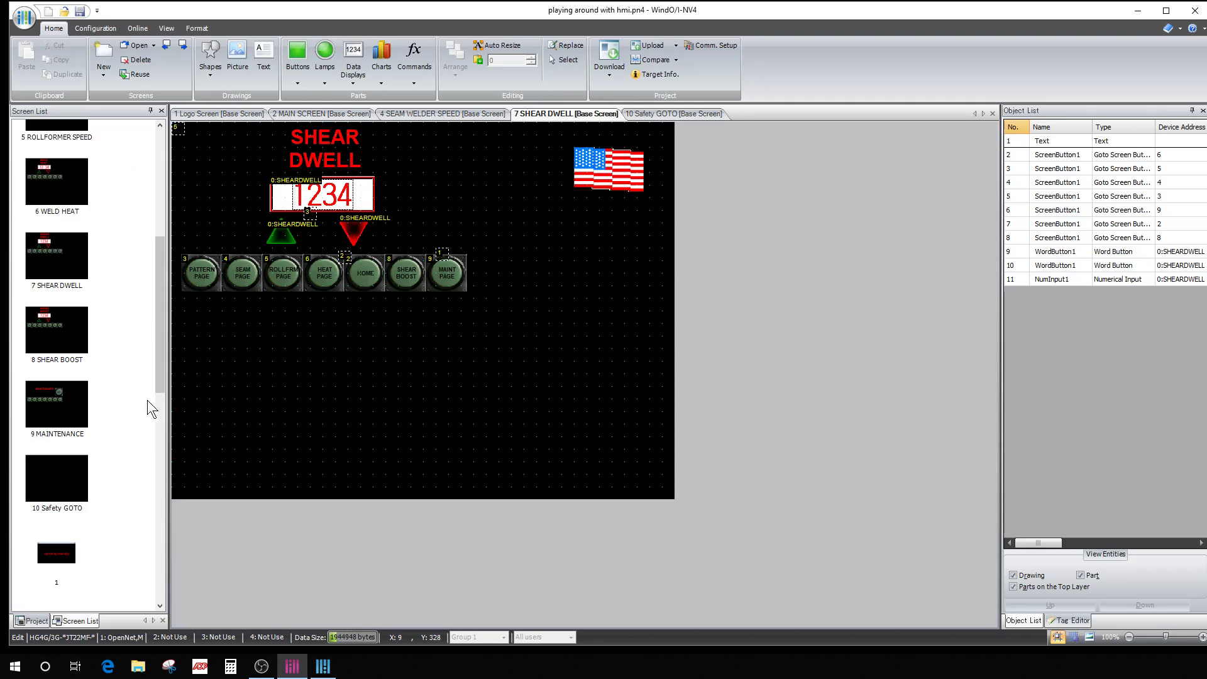
{"action": "left_click", "coordinate": [93, 477]}
{"action": "double_click", "coordinate": [58, 472]}
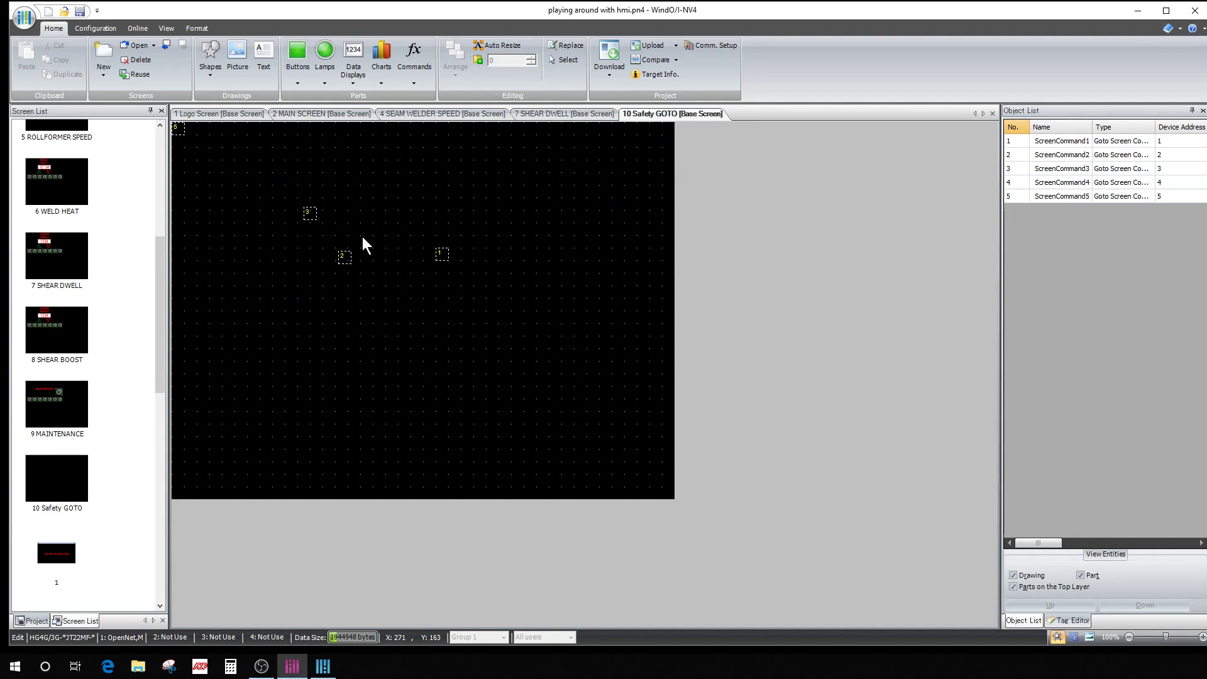
{"action": "double_click", "coordinate": [443, 253]}
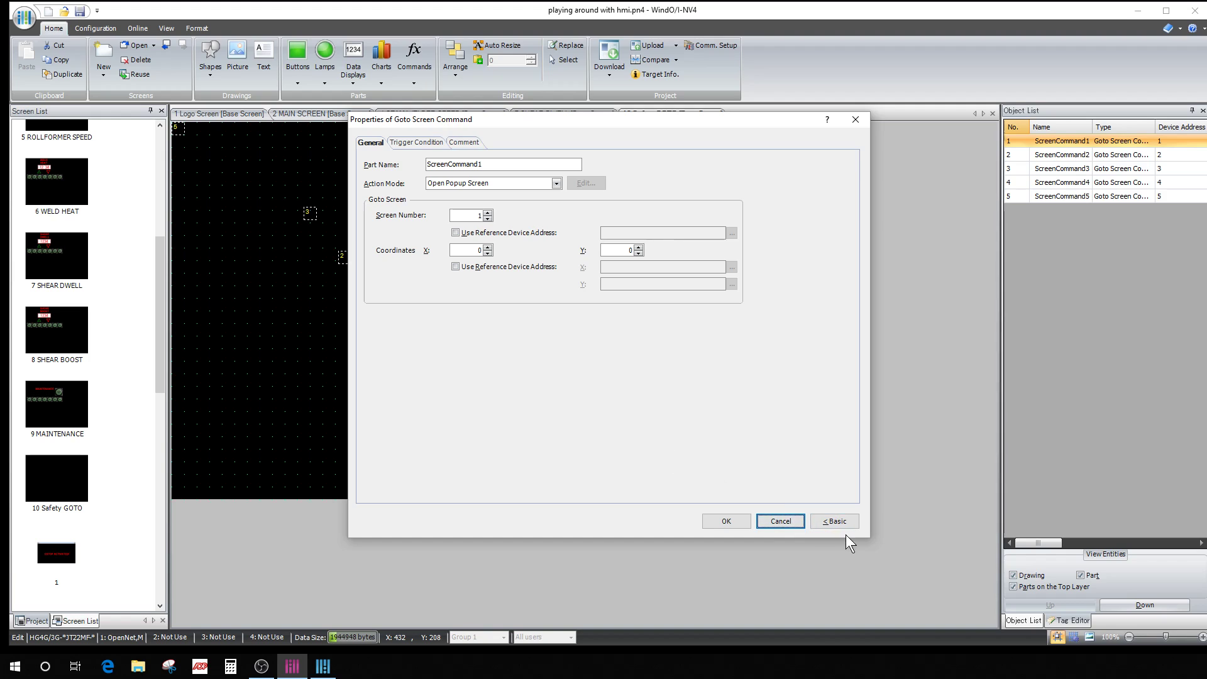
{"action": "left_click", "coordinate": [721, 523]}
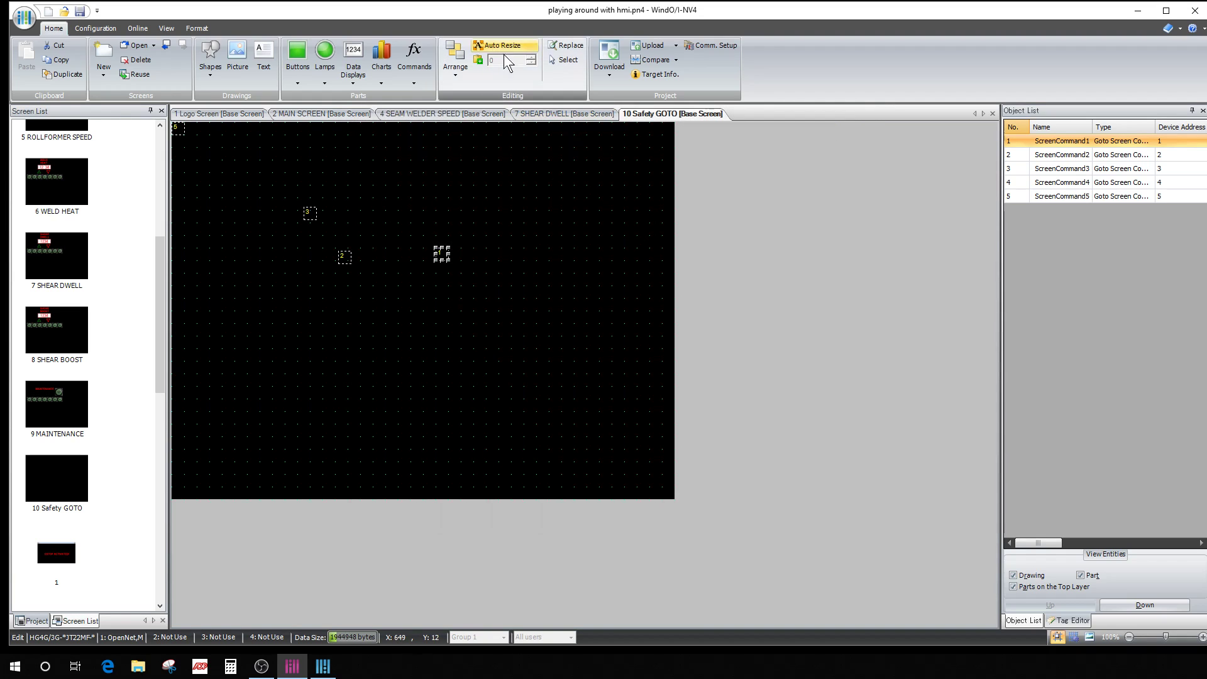
Look through the available command types, and view the trigger condition of ScreenCommand1 in its properties.
{"action": "left_click", "coordinate": [417, 82]}
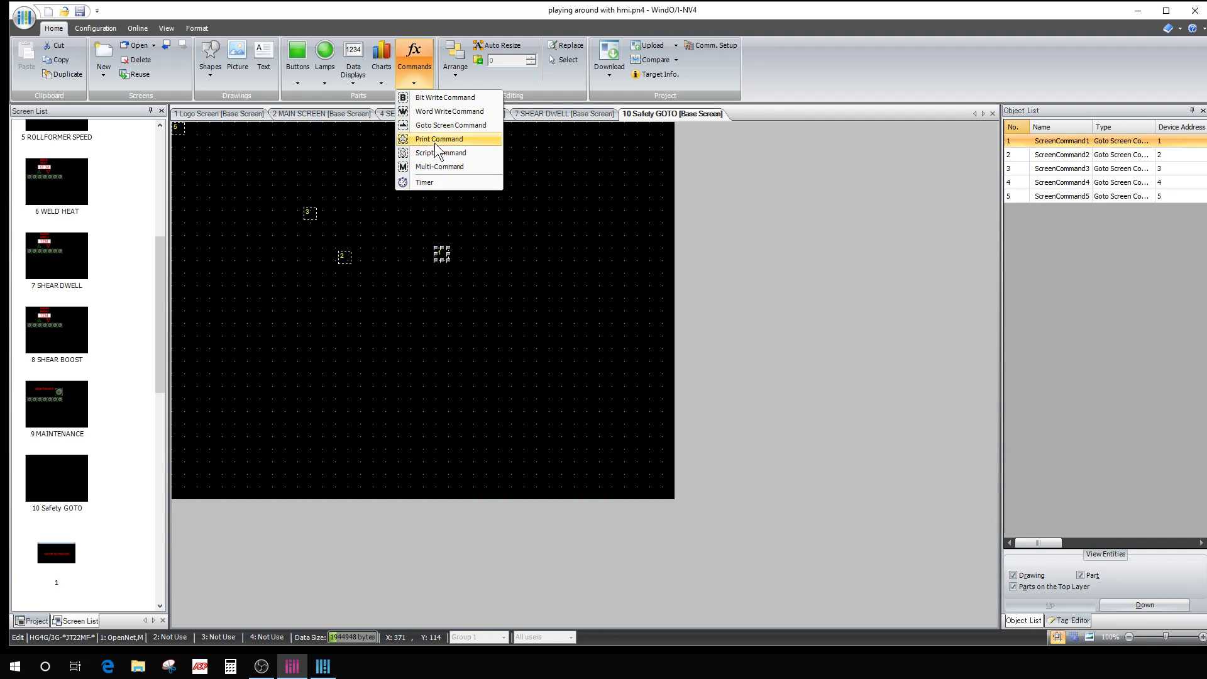
{"action": "left_click", "coordinate": [435, 252]}
{"action": "double_click", "coordinate": [442, 255]}
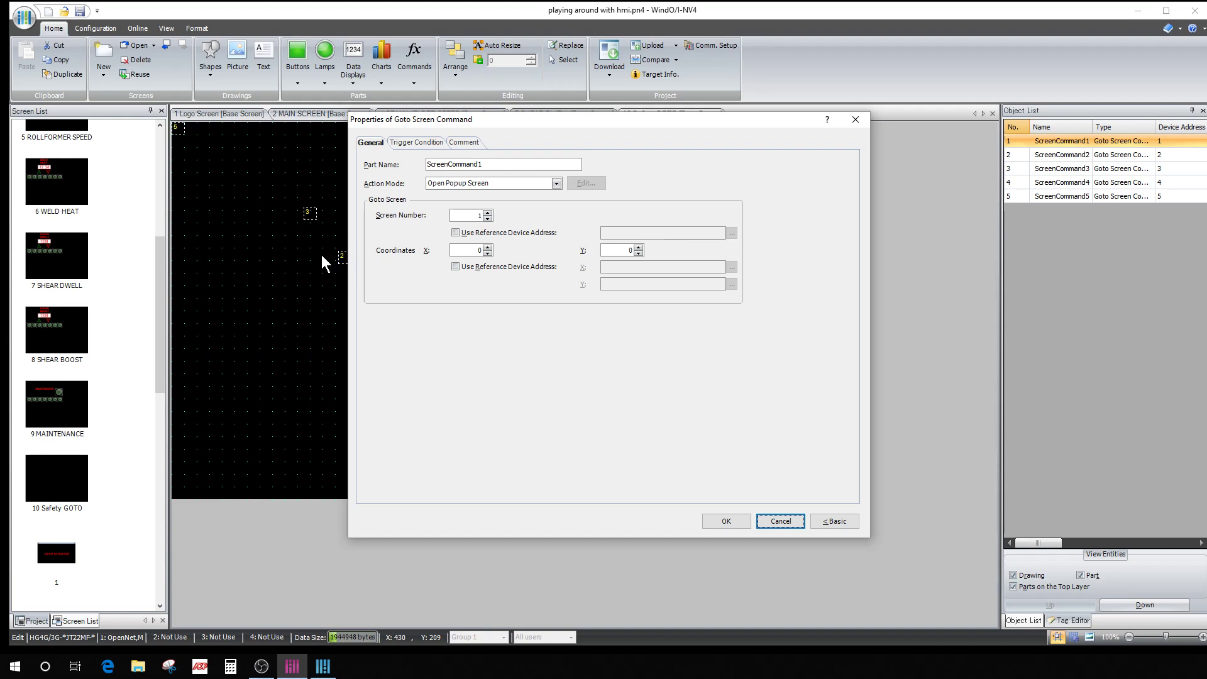
{"action": "left_click_drag", "start_coordinate": [547, 122], "coordinate": [710, 150]}
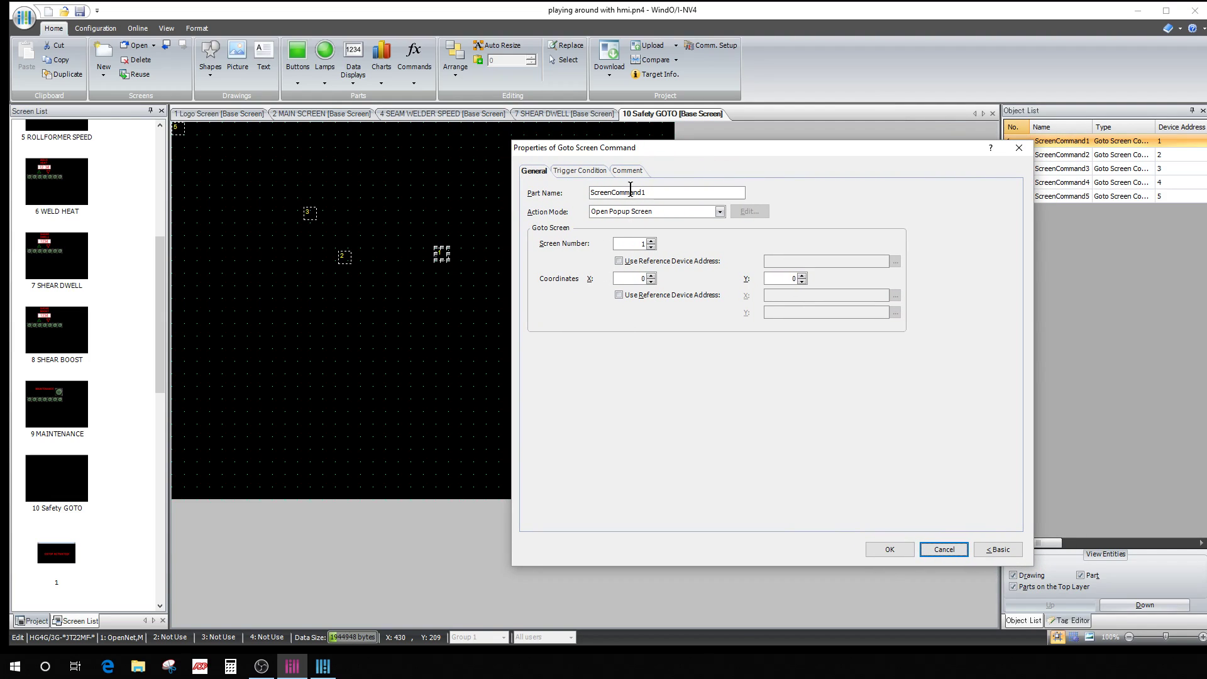
{"action": "left_click", "coordinate": [596, 171]}
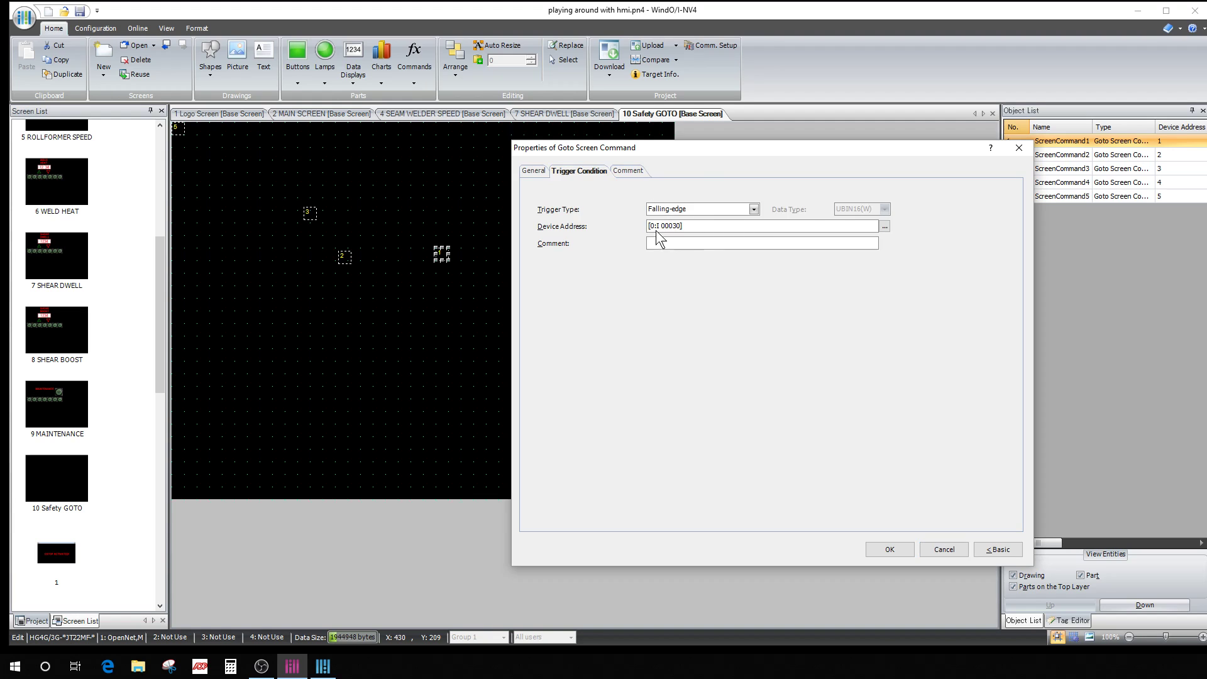
Switch to WindLDR, list the I (Input) devices in the Tag Editor, and locate I0030 ESTOP INPUT.
{"action": "left_click", "coordinate": [323, 666]}
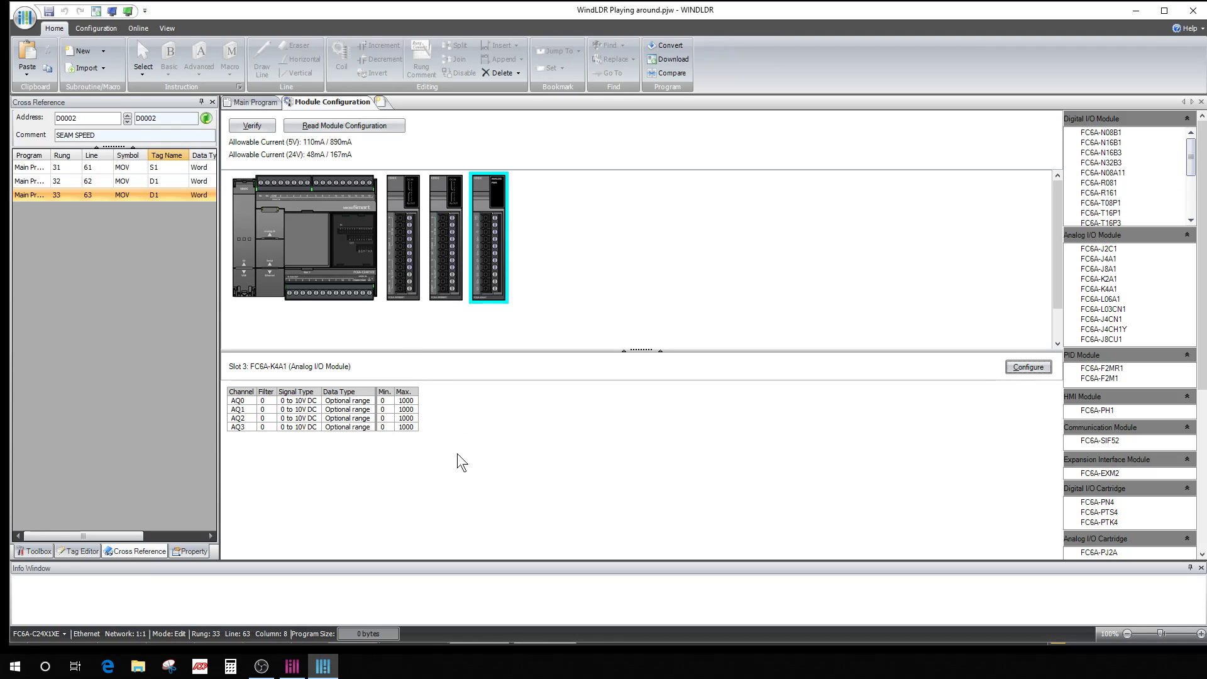
{"action": "left_click", "coordinate": [255, 102]}
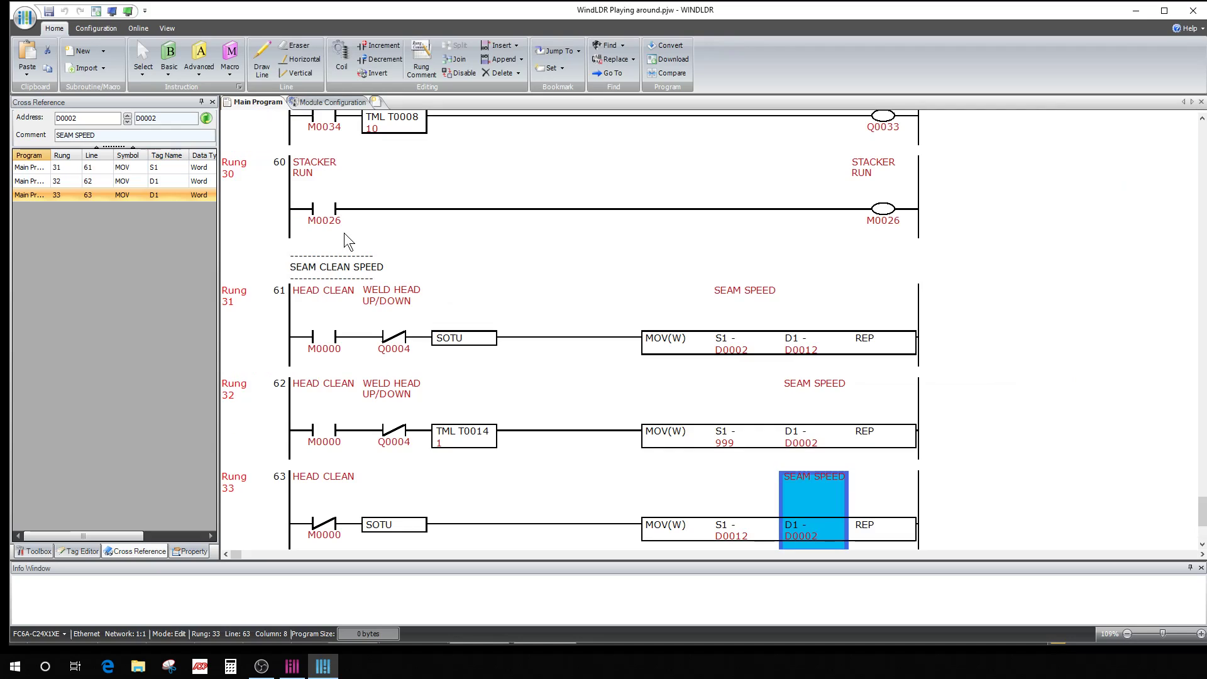
{"action": "left_click", "coordinate": [79, 551]}
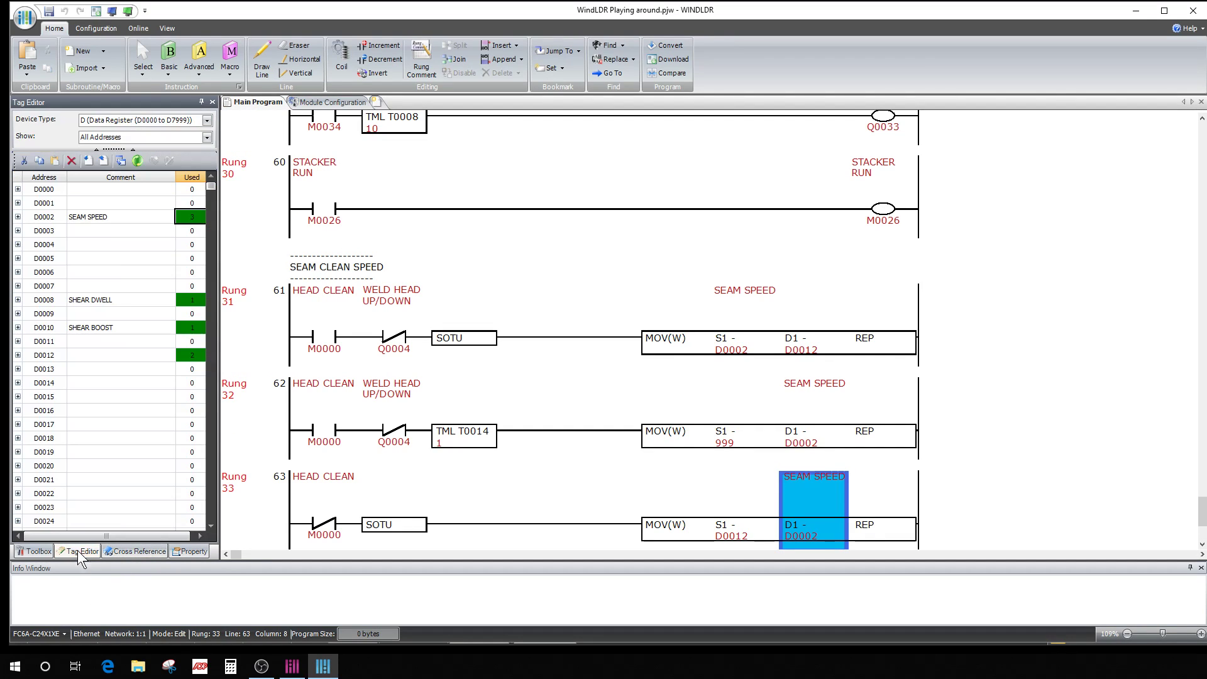
{"action": "left_click", "coordinate": [206, 120]}
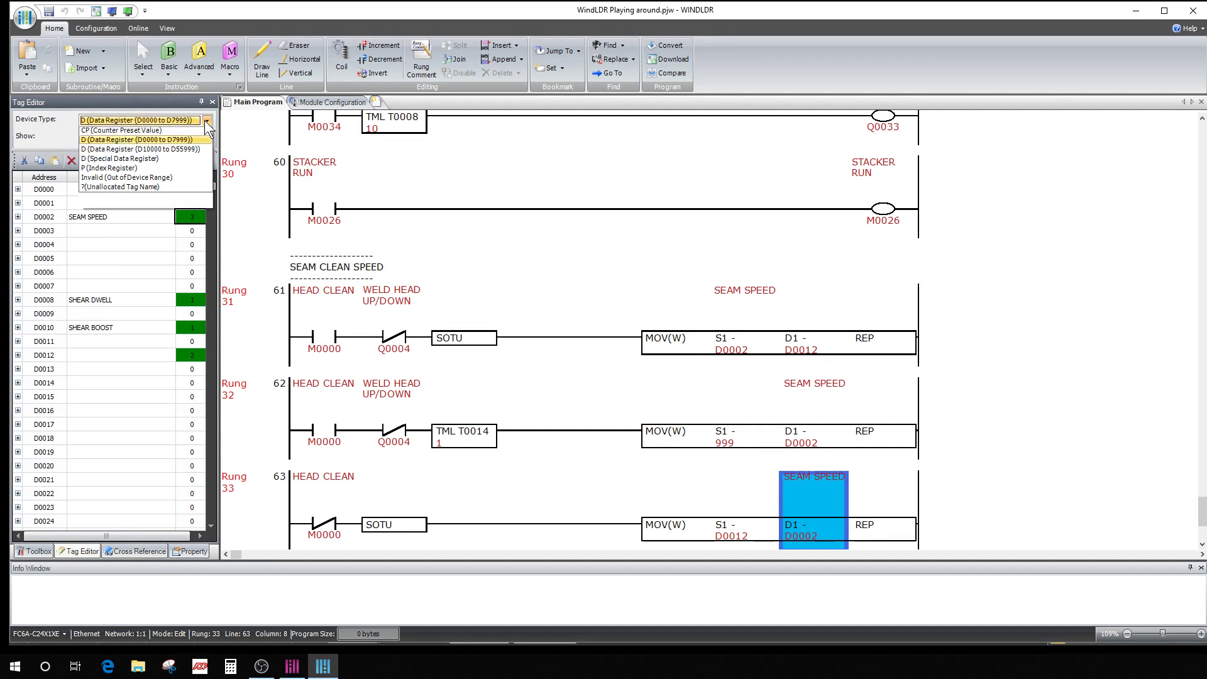
{"action": "left_click", "coordinate": [95, 132]}
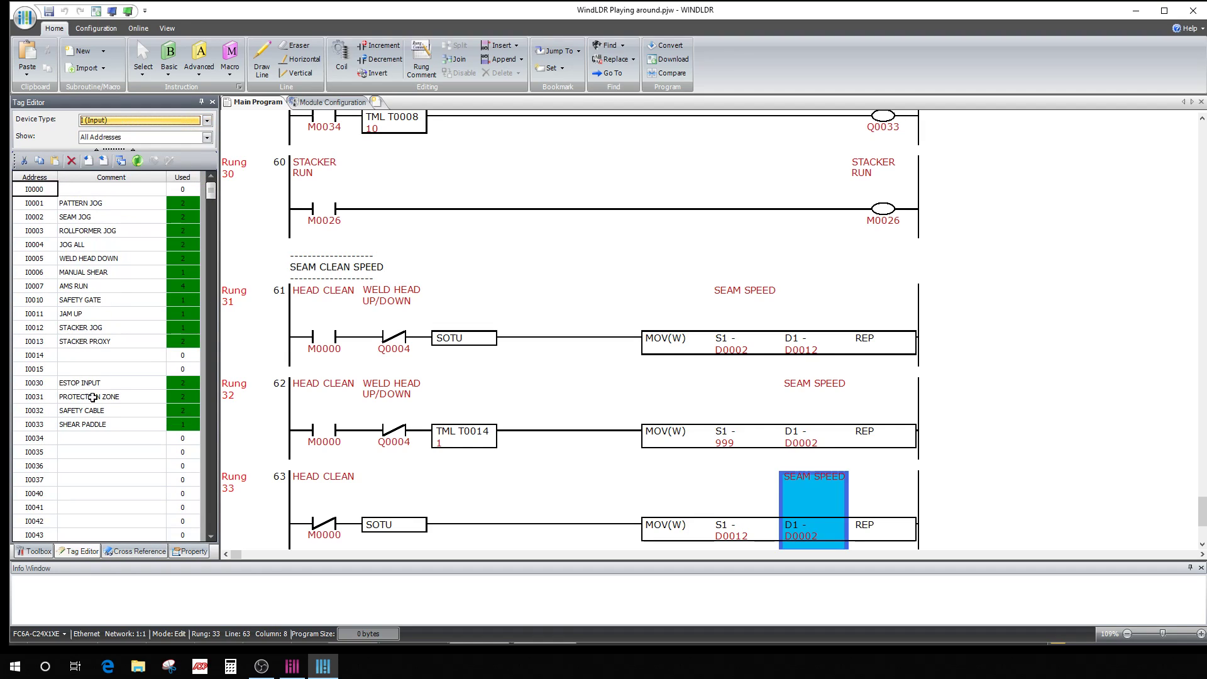
{"action": "left_click", "coordinate": [74, 384]}
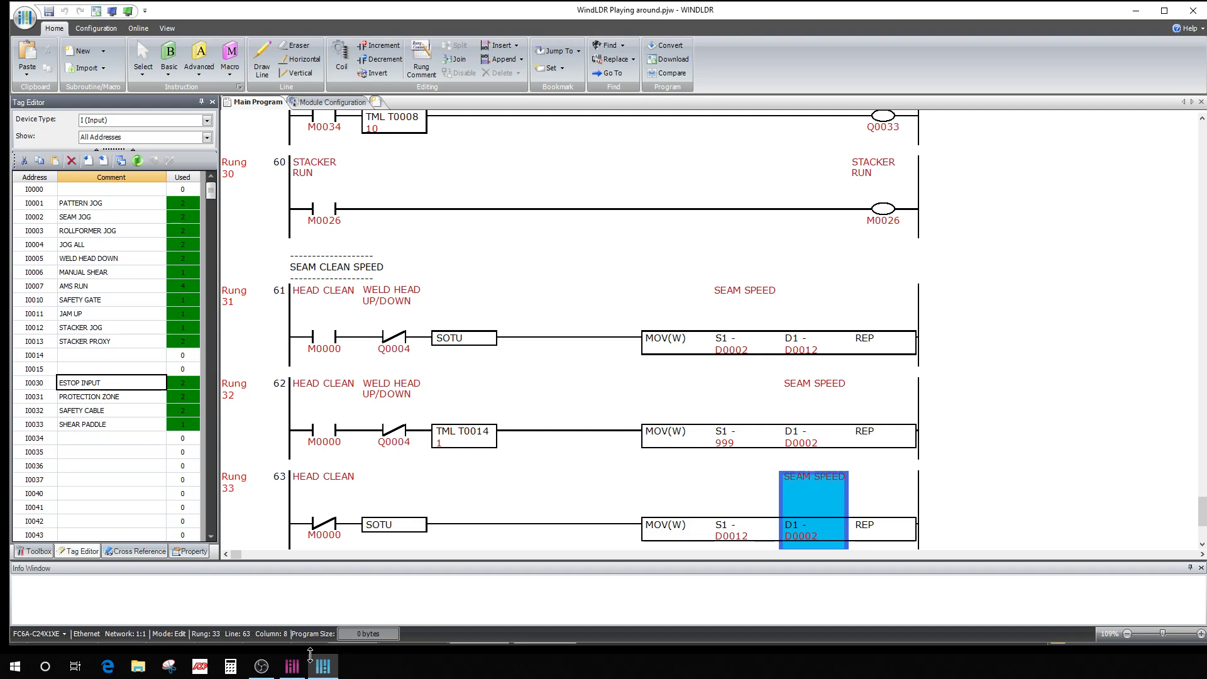
Return to WindO/I-NV4, review the general settings of the E-stop Goto Screen command, and close its properties without changes.
{"action": "left_click", "coordinate": [292, 667]}
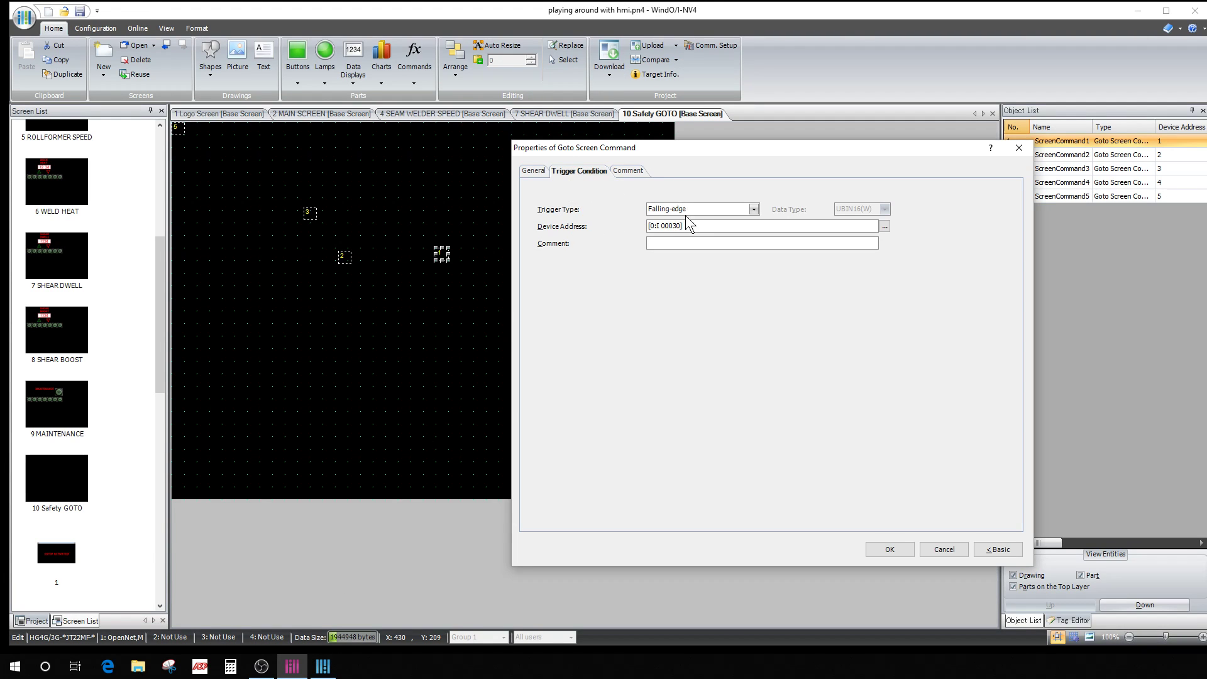
{"action": "left_click", "coordinate": [533, 171]}
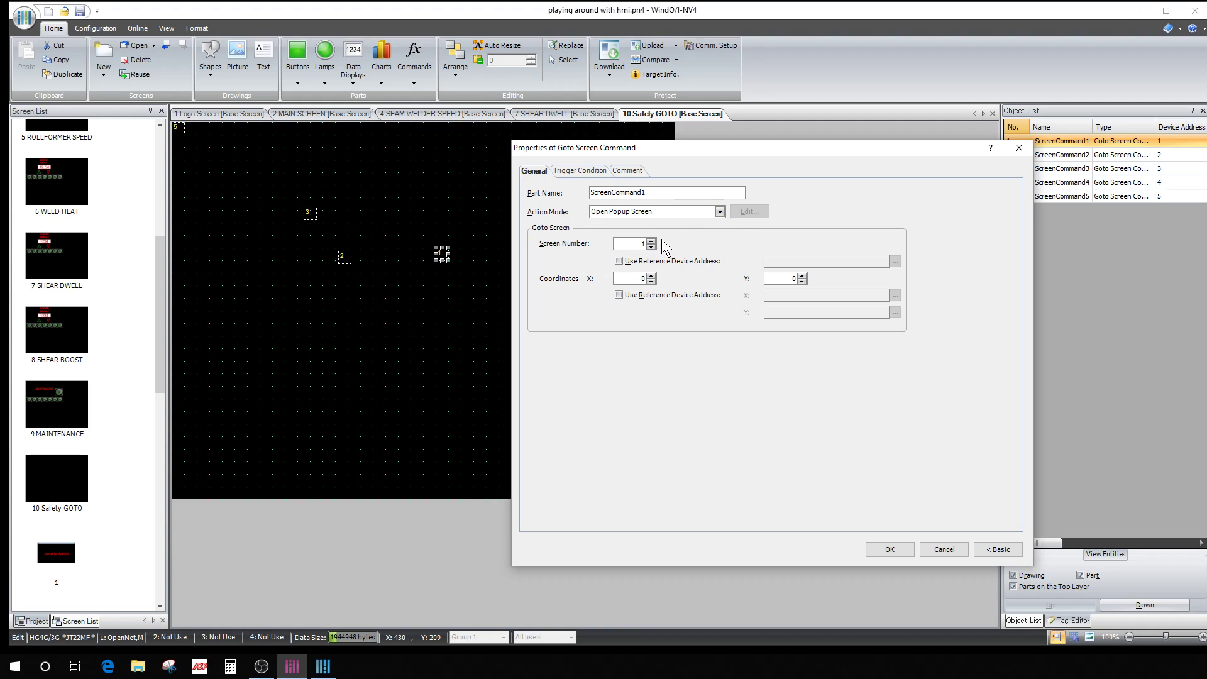
{"action": "left_click", "coordinate": [945, 551]}
Open popup screens 1, 2, 3 SAFETY CABLE ACTIVATED! and 4 JAMB UP DETECTED! to view their warning texts.
{"action": "double_click", "coordinate": [55, 553]}
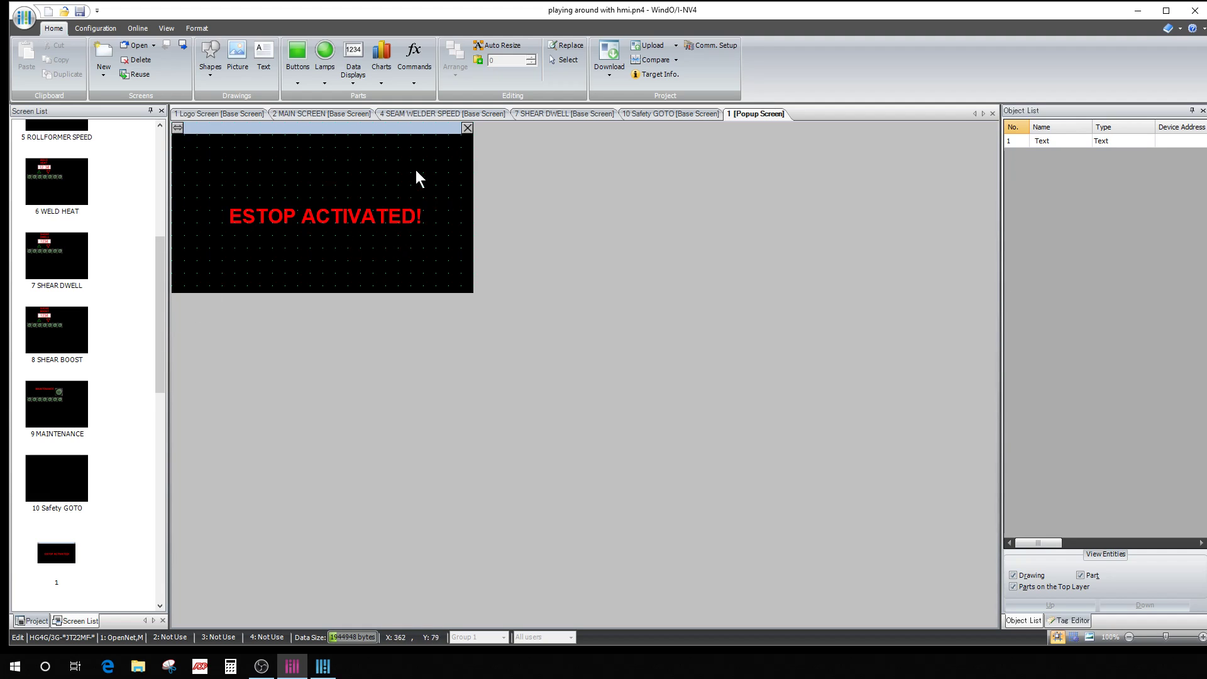
{"action": "scroll", "coordinate": [58, 519], "scroll_direction": "down", "scroll_amount": 3}
{"action": "left_click", "coordinate": [51, 517]}
{"action": "double_click", "coordinate": [51, 516]}
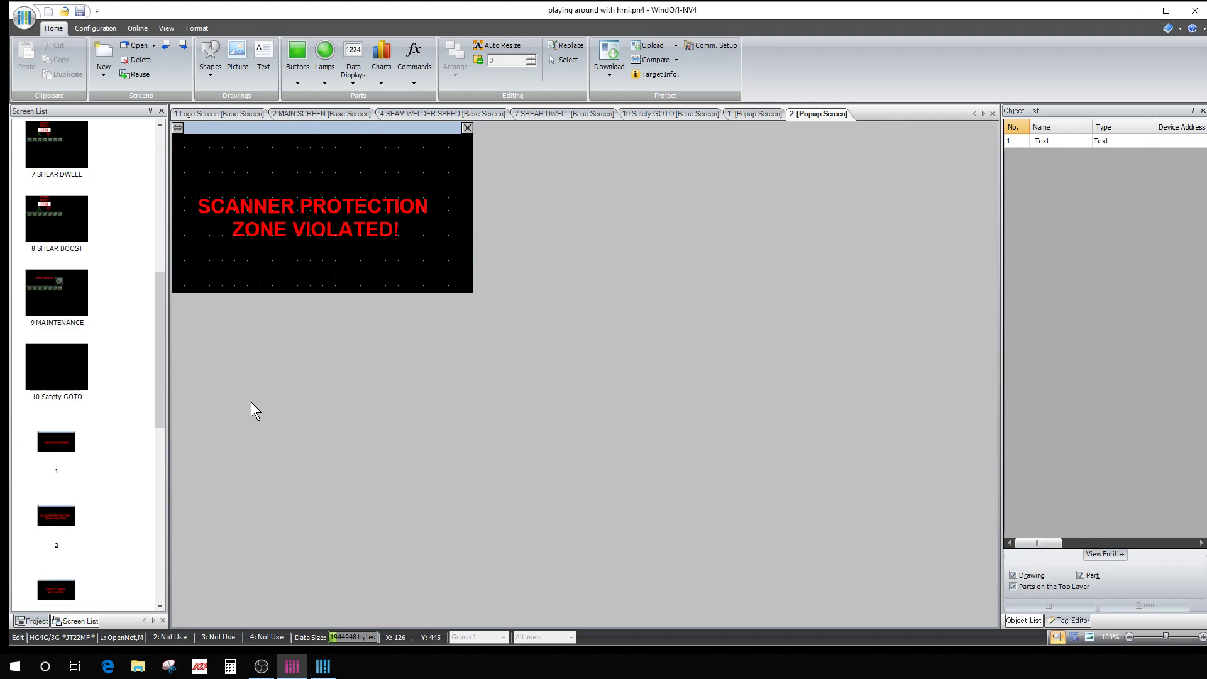
{"action": "scroll", "coordinate": [64, 477], "scroll_direction": "down", "scroll_amount": 3}
{"action": "double_click", "coordinate": [74, 471]}
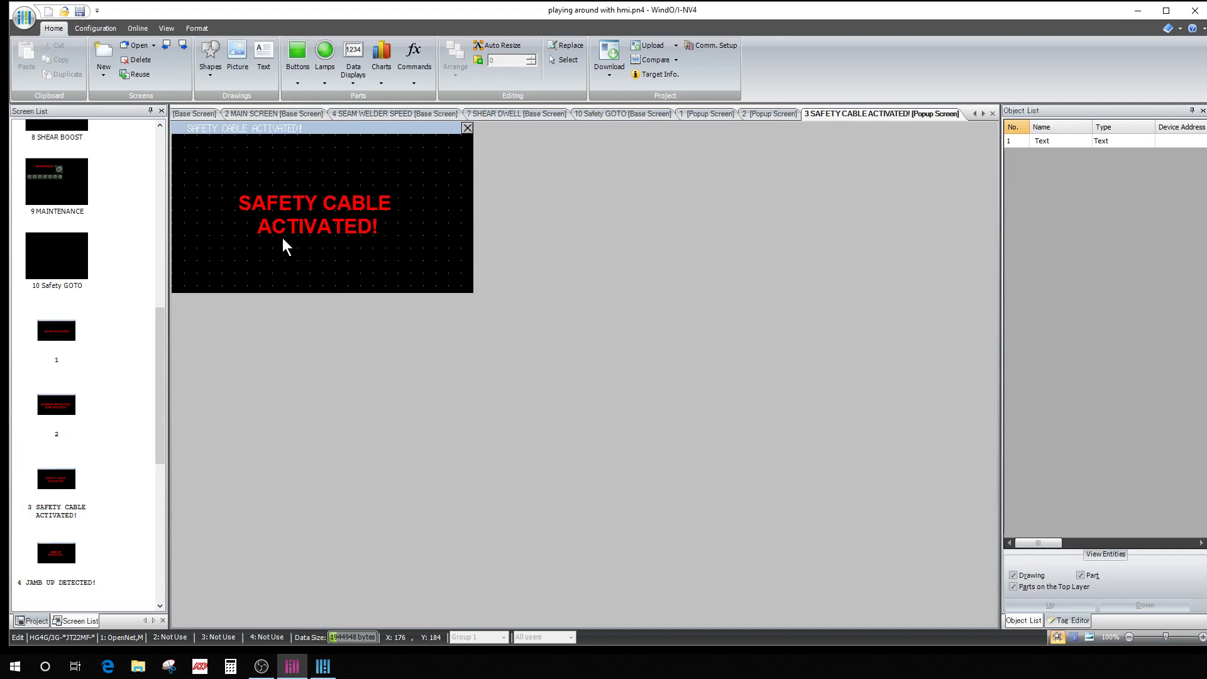
{"action": "left_click", "coordinate": [53, 564]}
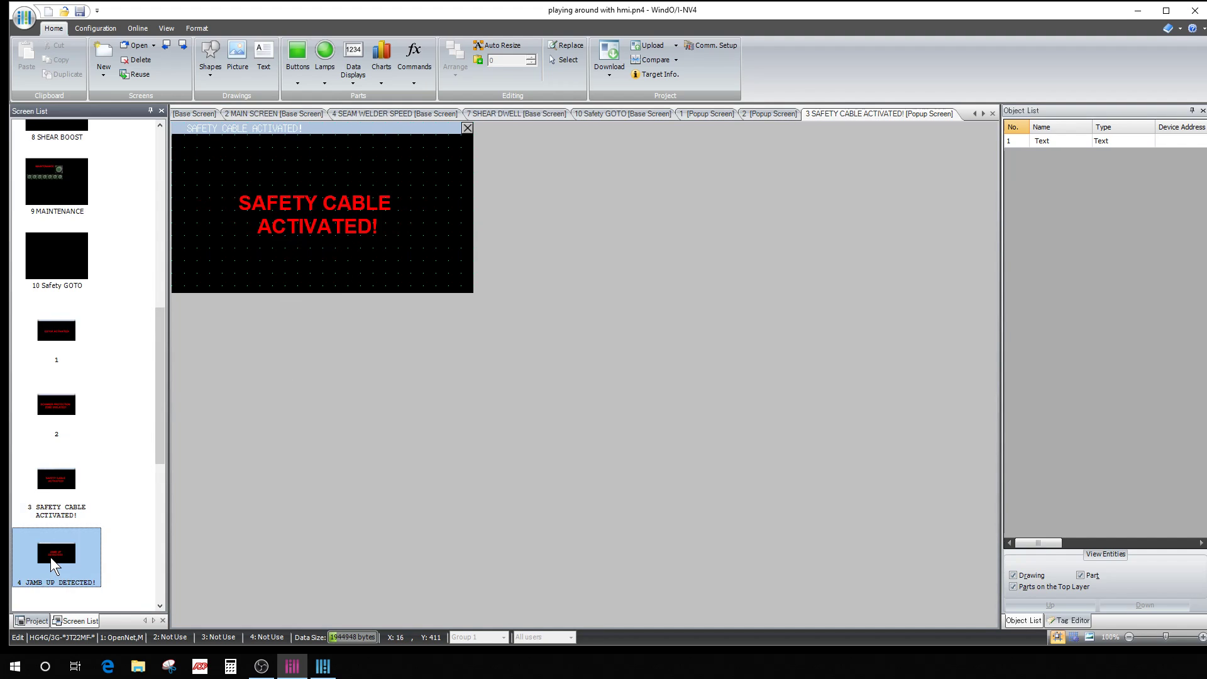
{"action": "double_click", "coordinate": [54, 565]}
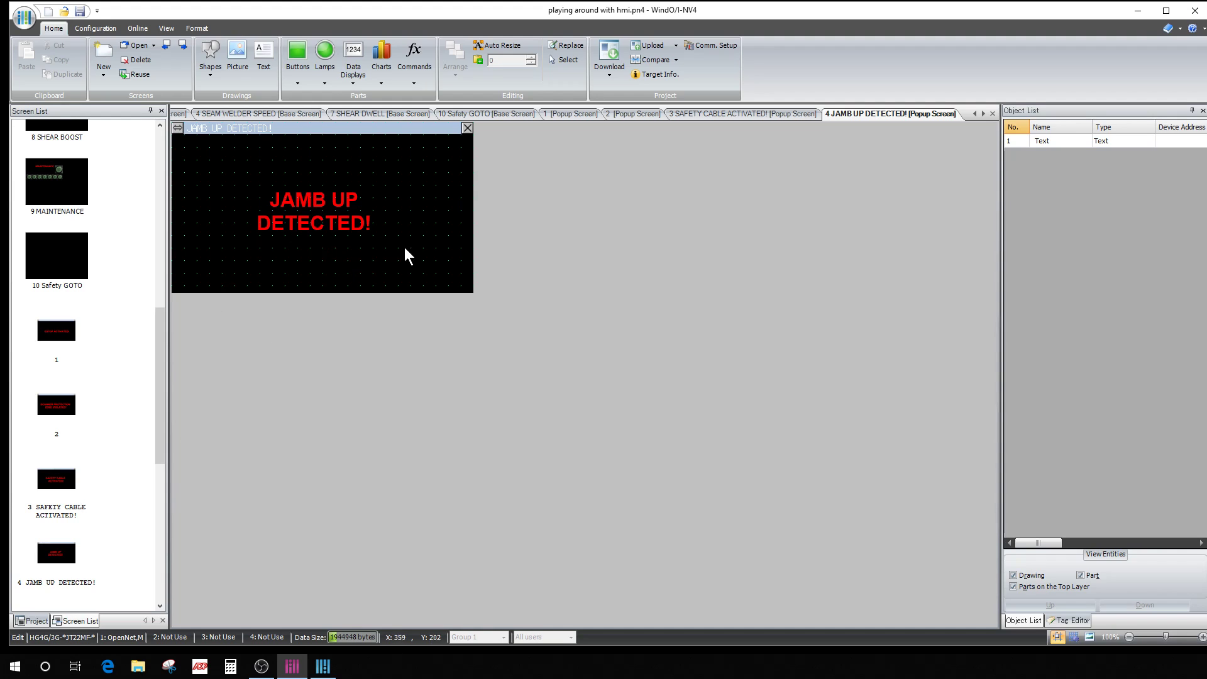
Look over the screen list again and reopen base screen 10 Safety GOTO.
{"action": "scroll", "coordinate": [100, 435], "scroll_direction": "up", "scroll_amount": 3}
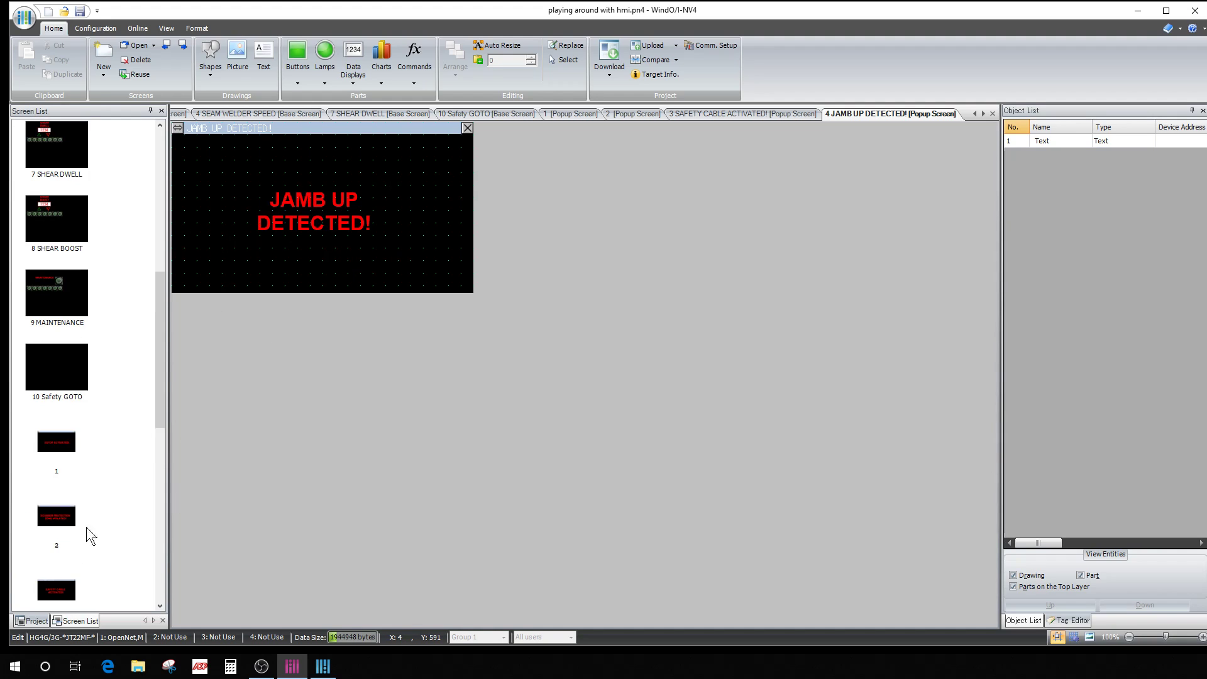
{"action": "left_click", "coordinate": [289, 215]}
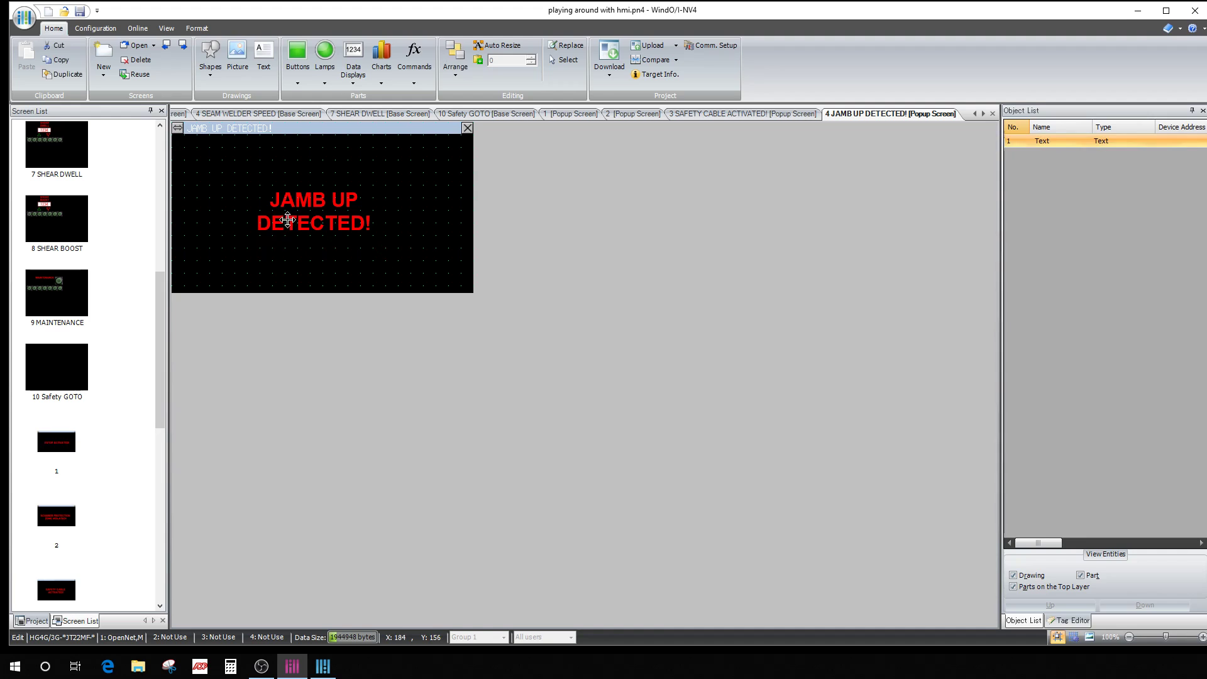
{"action": "scroll", "coordinate": [115, 349], "scroll_direction": "up", "scroll_amount": 3}
{"action": "scroll", "coordinate": [137, 455], "scroll_direction": "down", "scroll_amount": 6}
{"action": "left_click", "coordinate": [60, 560]}
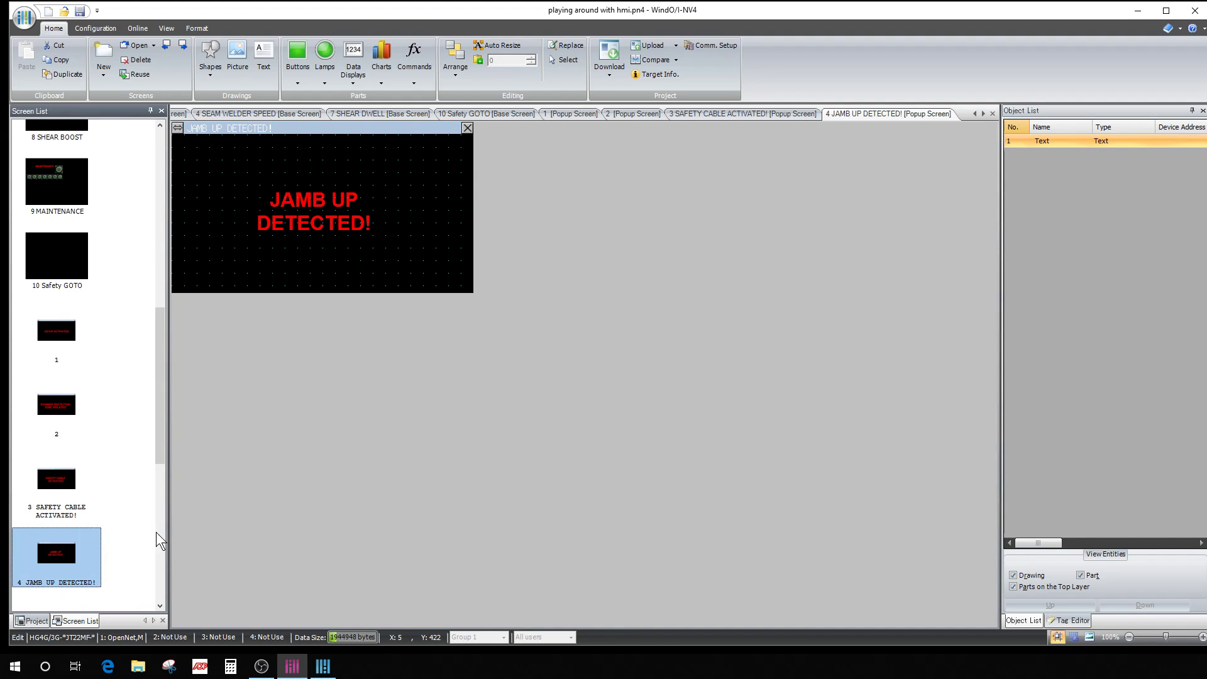
{"action": "scroll", "coordinate": [100, 422], "scroll_direction": "up", "scroll_amount": 6}
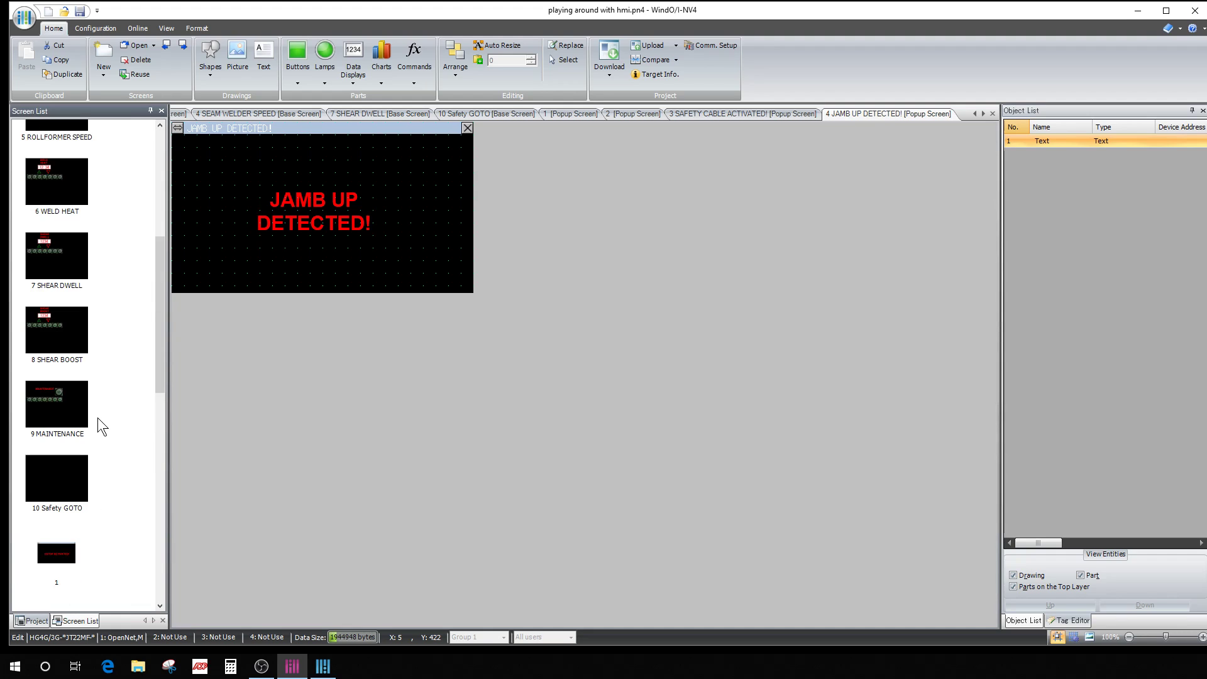
{"action": "double_click", "coordinate": [66, 466]}
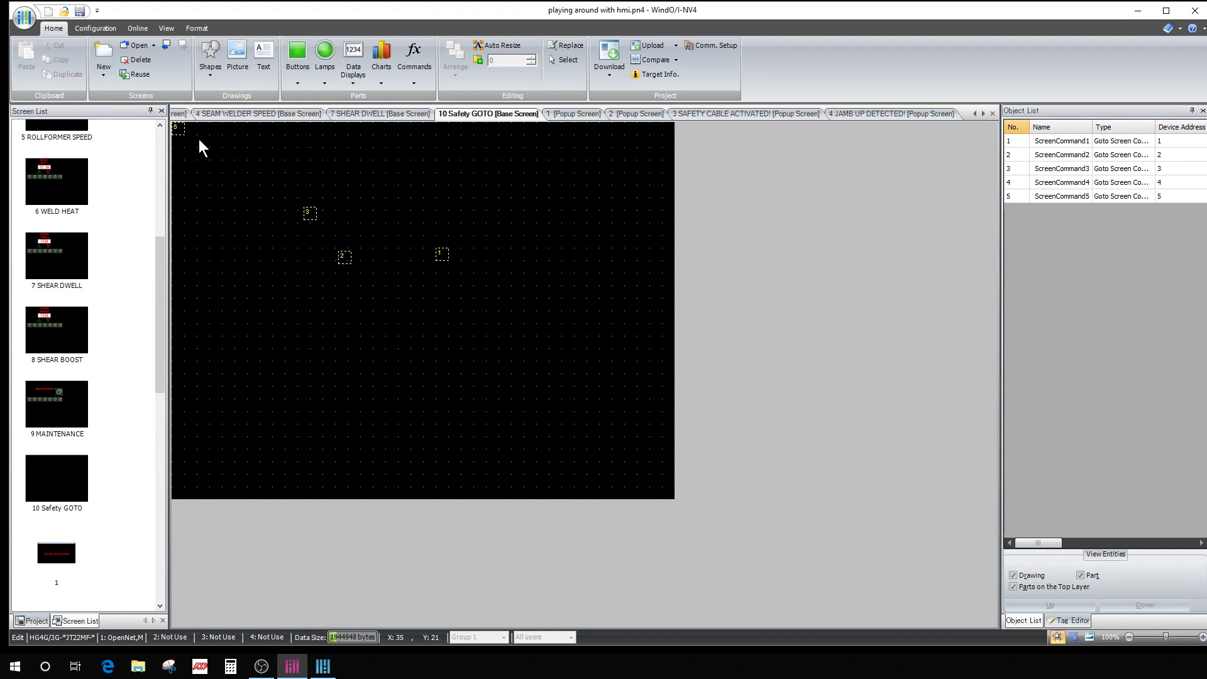
Review the general settings of Goto Screen commands 3 and 5 on base screen 10 Safety GOTO.
{"action": "double_click", "coordinate": [309, 213]}
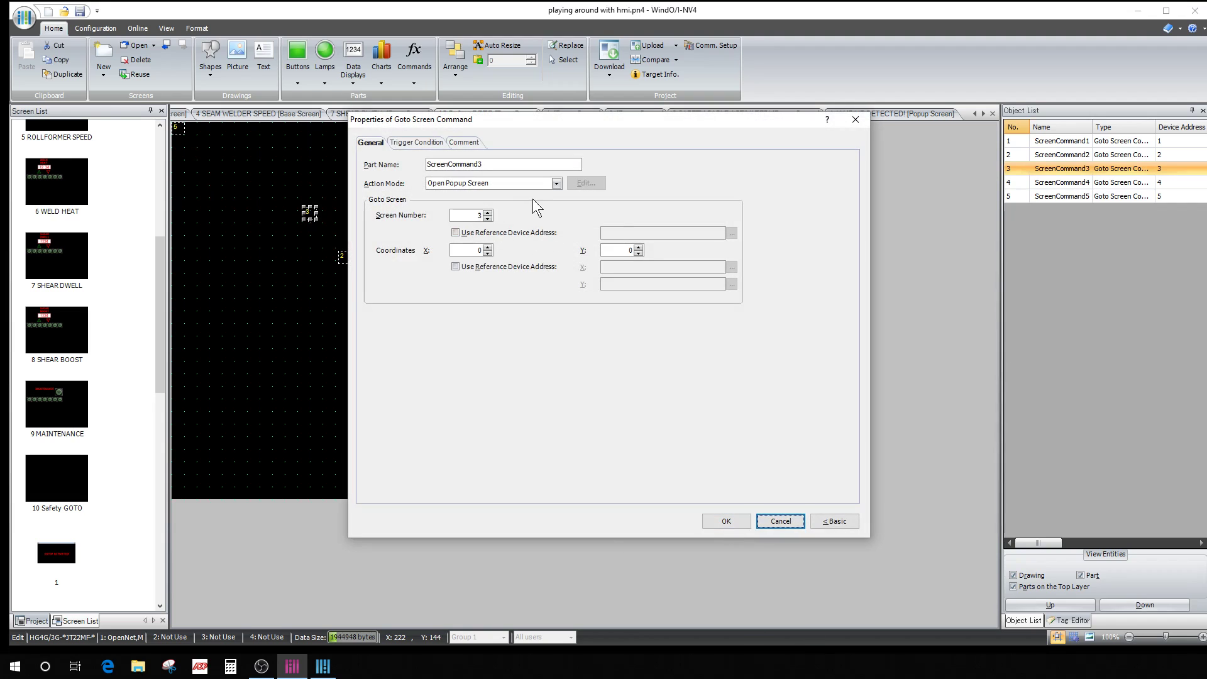
{"action": "left_click", "coordinate": [729, 524]}
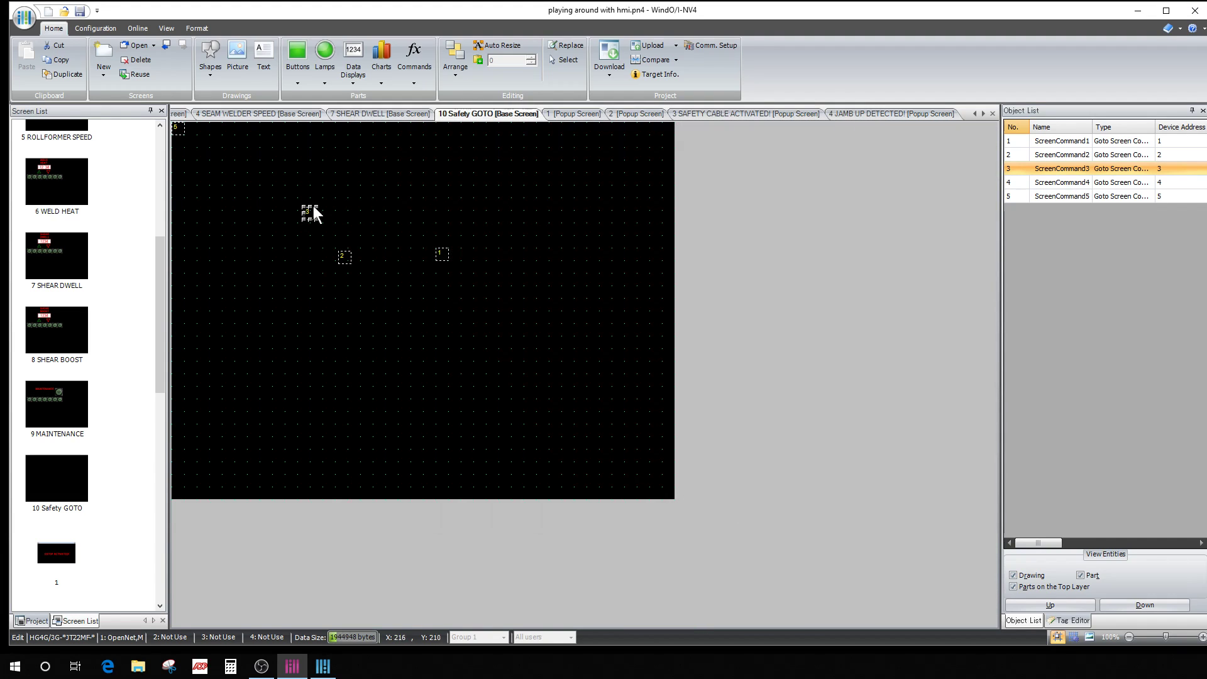
{"action": "double_click", "coordinate": [183, 128]}
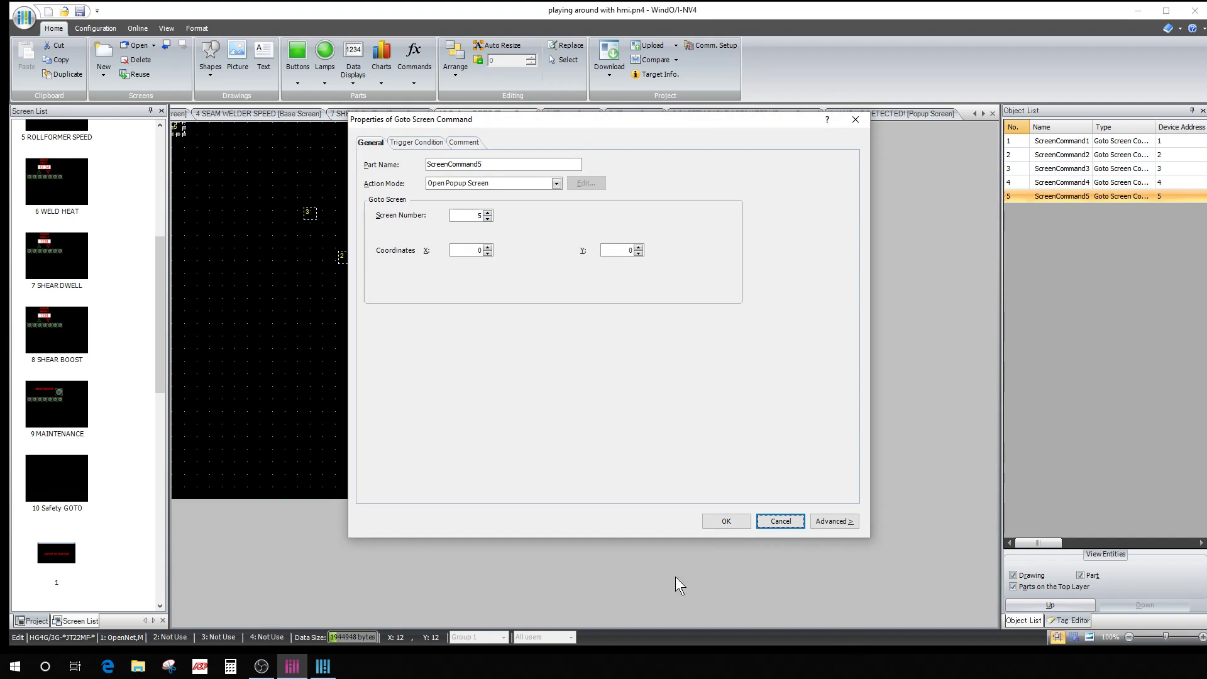
{"action": "left_click", "coordinate": [718, 528]}
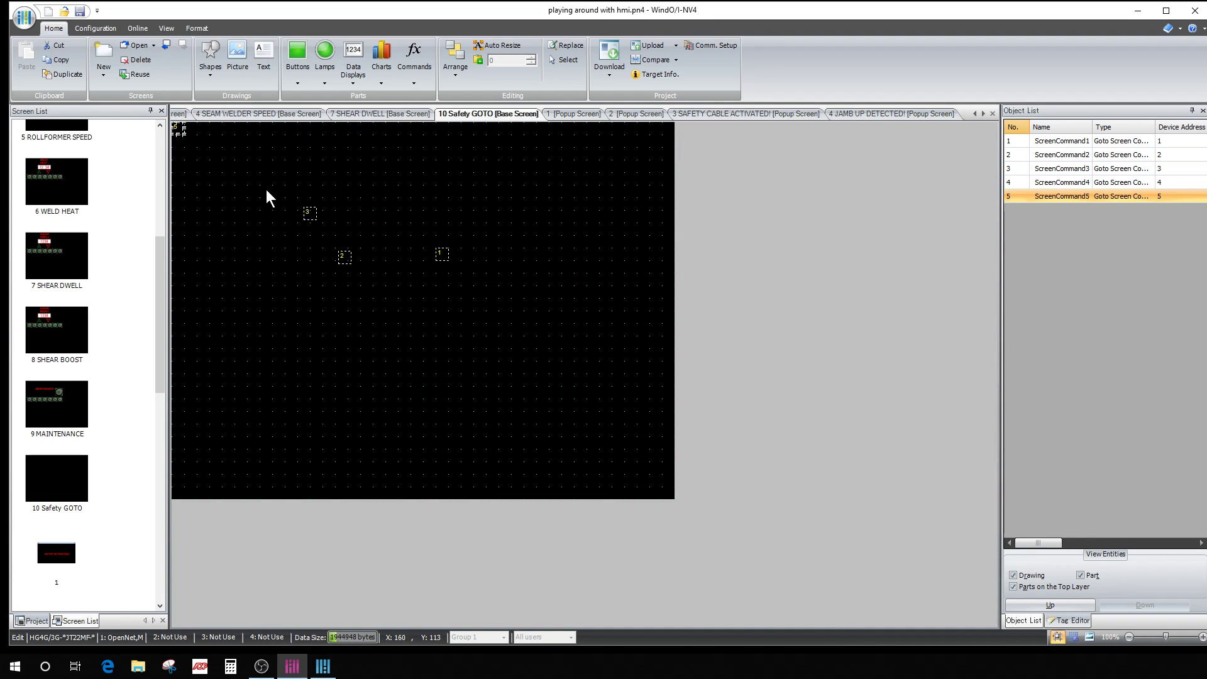
Move the overlapping Goto Screen commands 5 and 4 out of the screen's corner and check command 4's trigger condition.
{"action": "left_click_drag", "start_coordinate": [178, 129], "coordinate": [242, 235]}
{"action": "left_click_drag", "start_coordinate": [179, 129], "coordinate": [292, 167]}
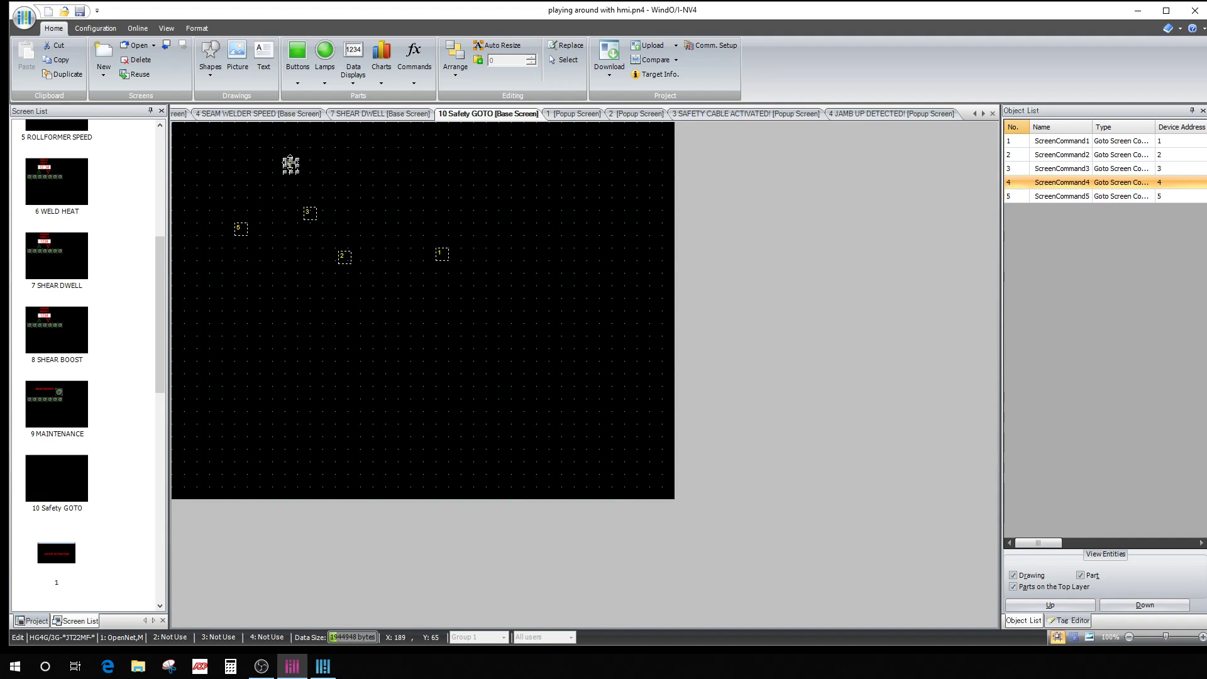
{"action": "double_click", "coordinate": [291, 165]}
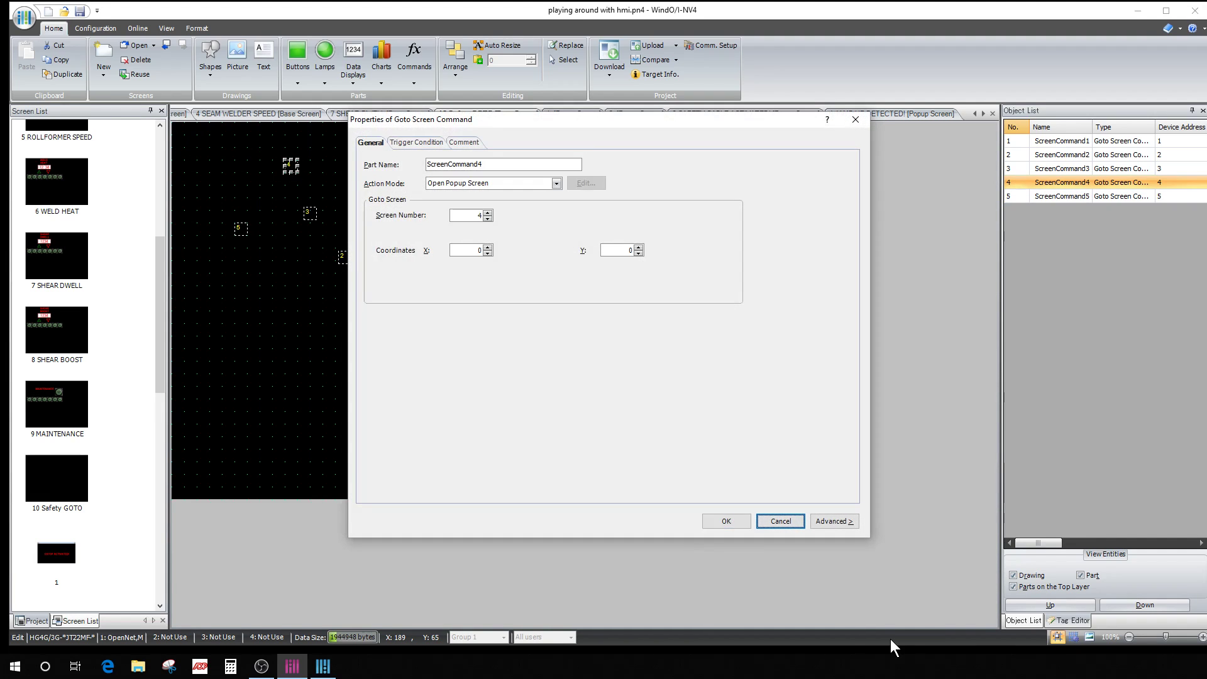
{"action": "left_click", "coordinate": [414, 144]}
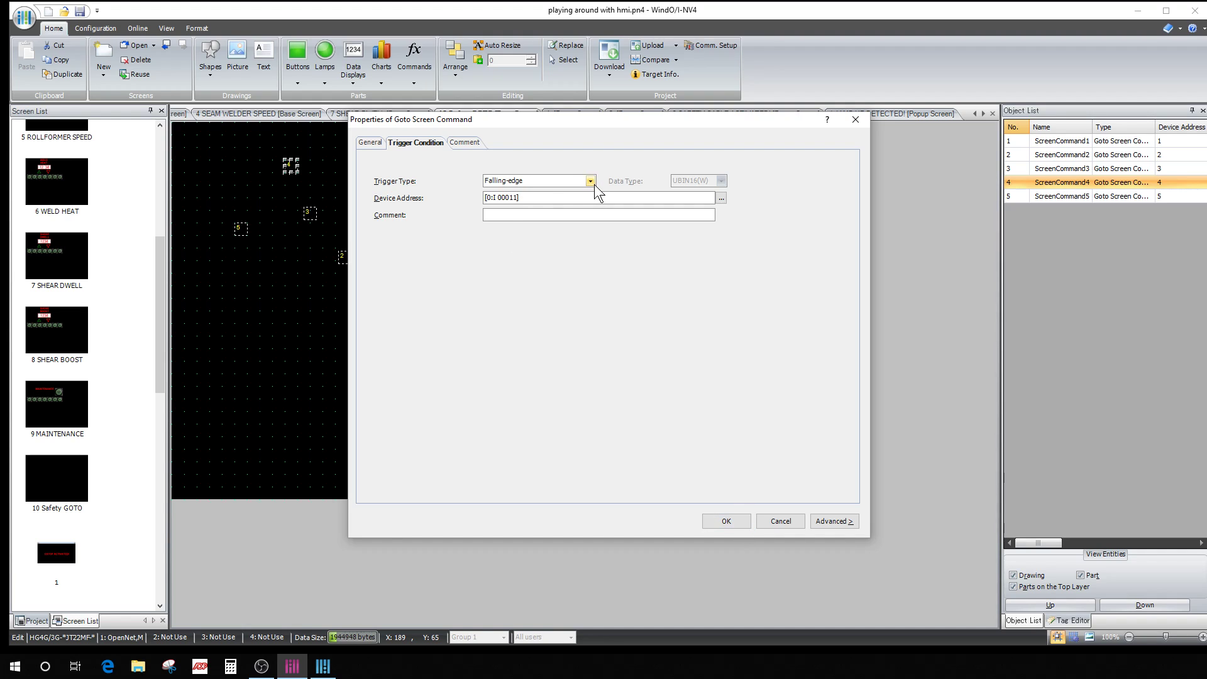
{"action": "left_click", "coordinate": [726, 521]}
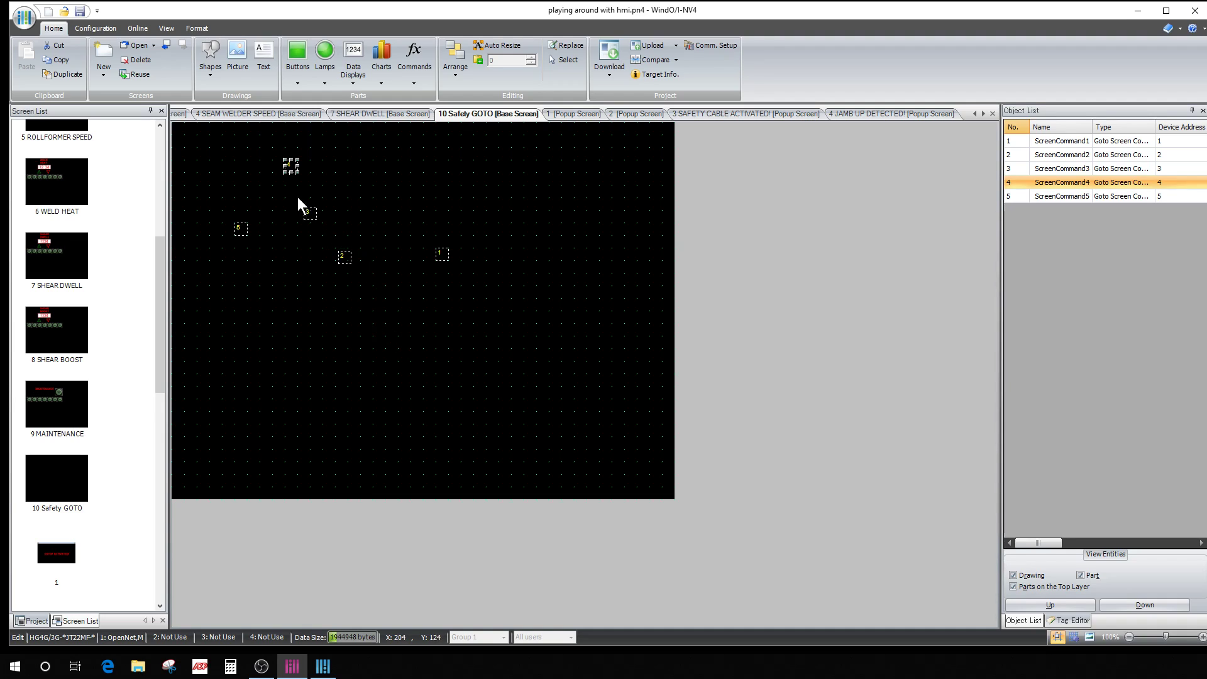
Recheck Goto Screen command 4's trigger condition and target screen number, and open popup screen 4 JAMB UP DETECTED!
{"action": "double_click", "coordinate": [289, 165]}
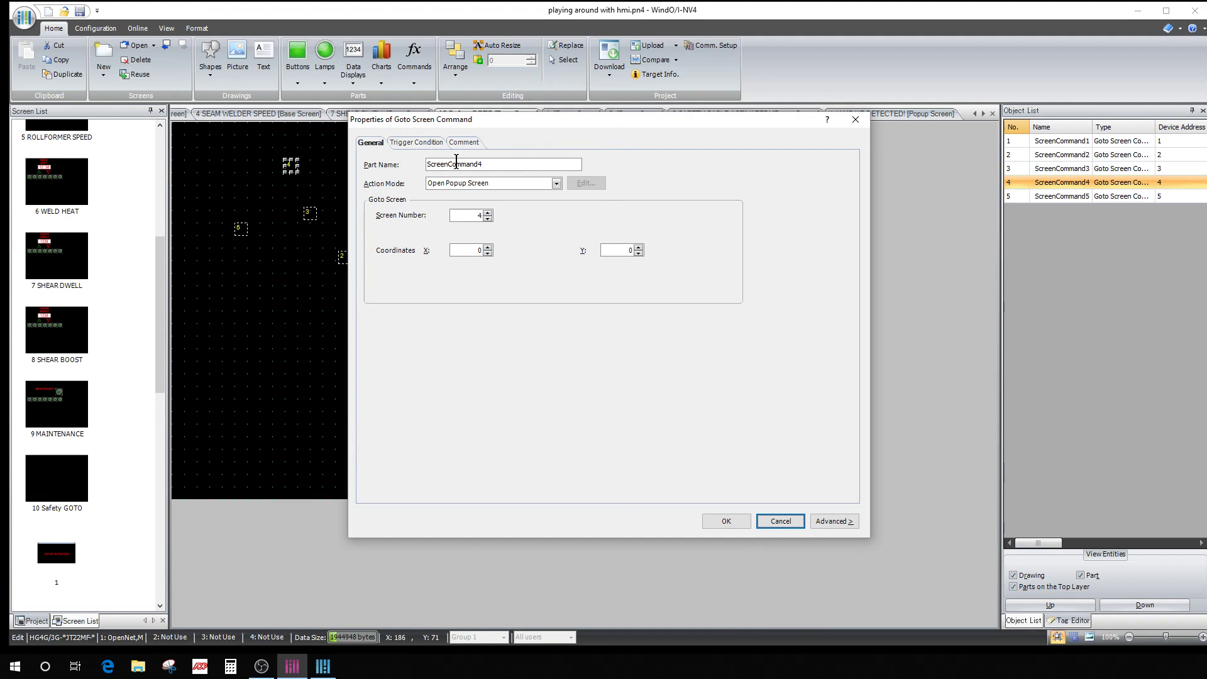
{"action": "left_click", "coordinate": [416, 142]}
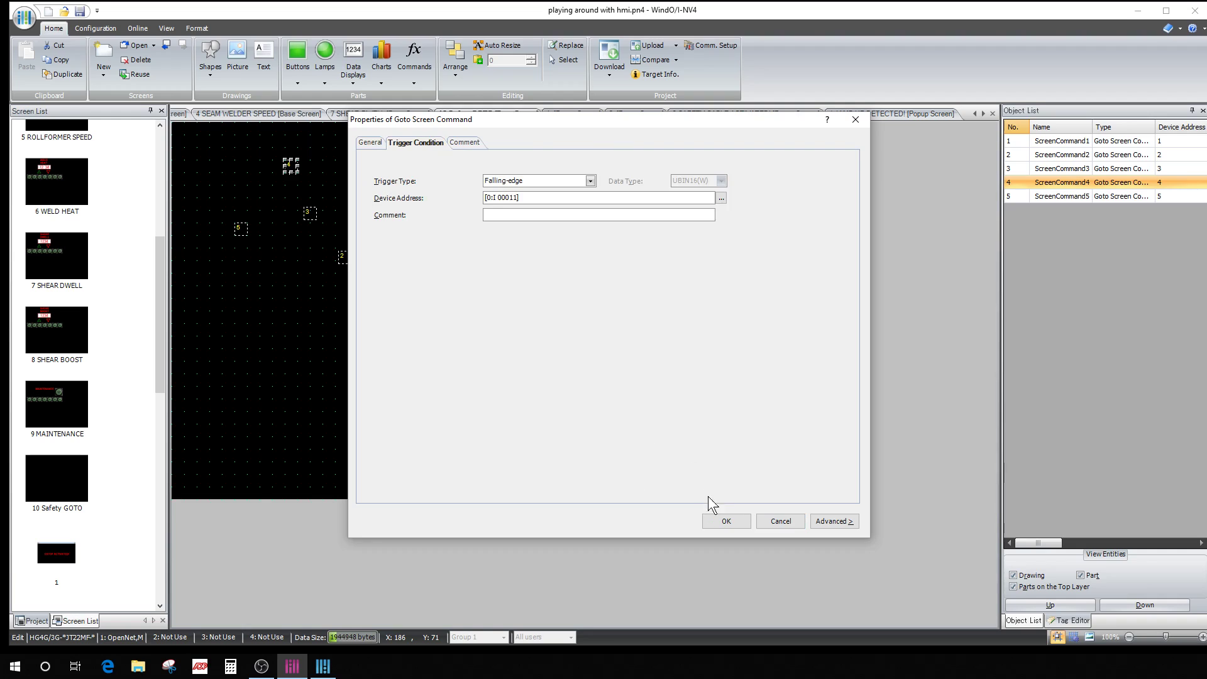
{"action": "left_click", "coordinate": [371, 142]}
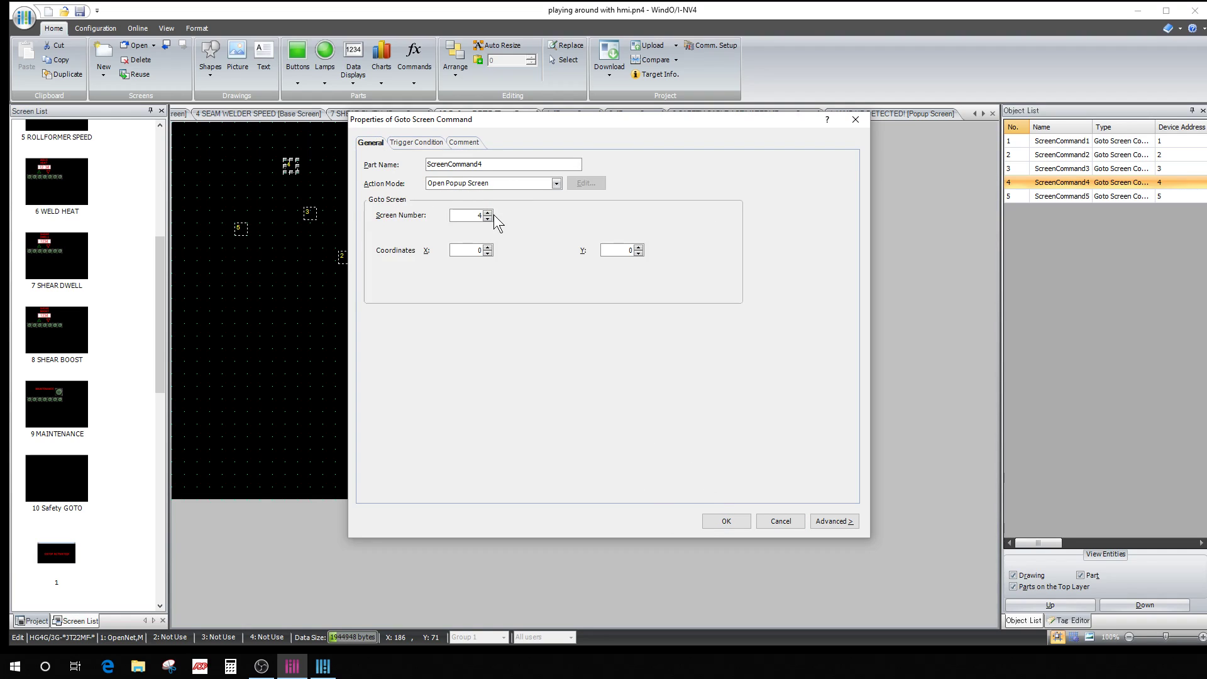
{"action": "left_click", "coordinate": [744, 521]}
{"action": "scroll", "coordinate": [69, 494], "scroll_direction": "down", "scroll_amount": 3}
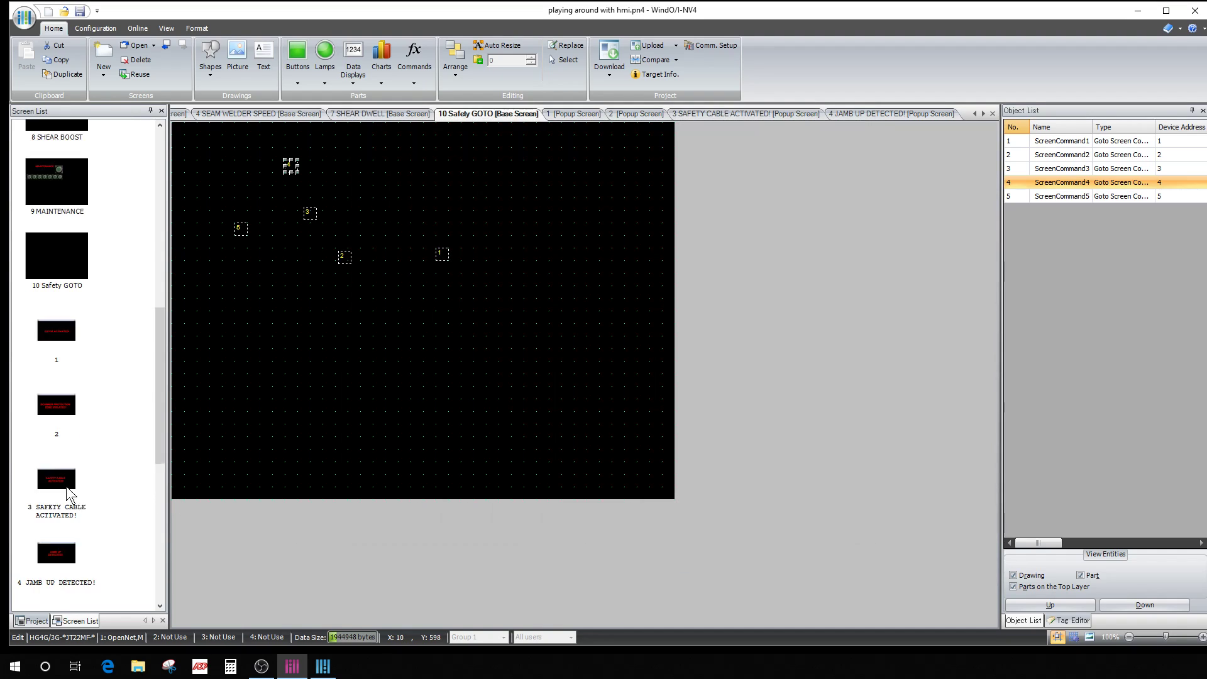
{"action": "scroll", "coordinate": [69, 495], "scroll_direction": "down", "scroll_amount": 2}
{"action": "double_click", "coordinate": [63, 443]}
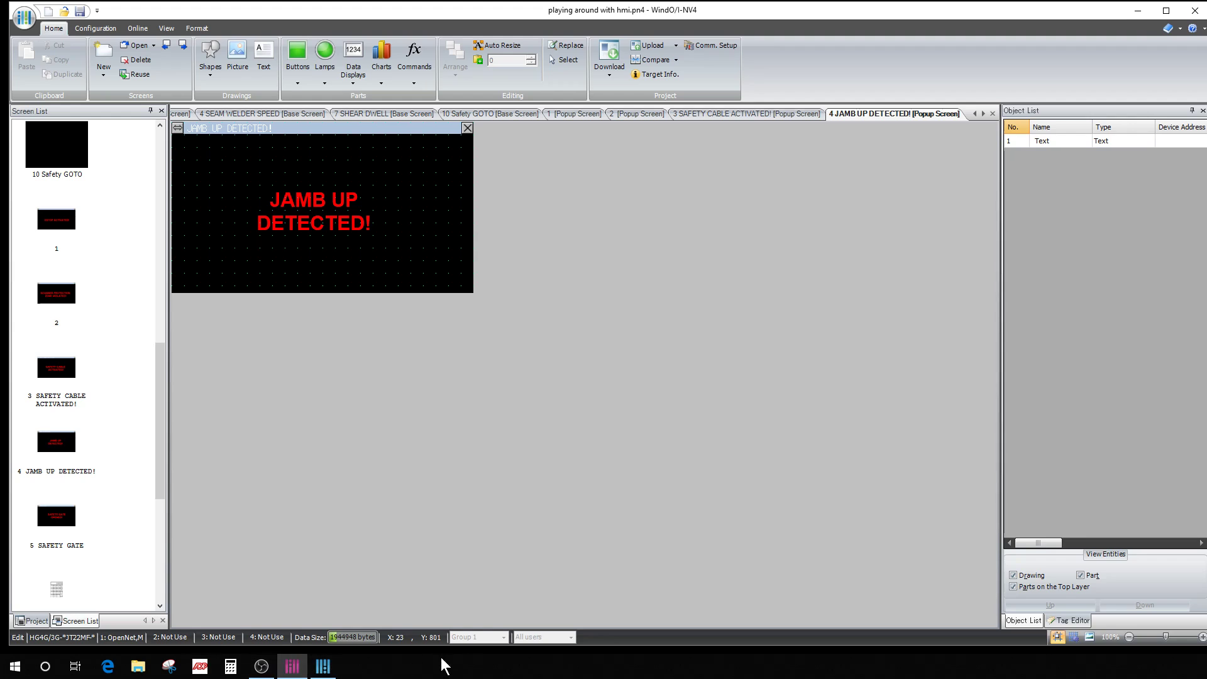
Switch to WindLDR, cross-reference input I0011 JAM UP, and examine its contact and the surrounding safety contacts in rung 12.
{"action": "left_click", "coordinate": [323, 666]}
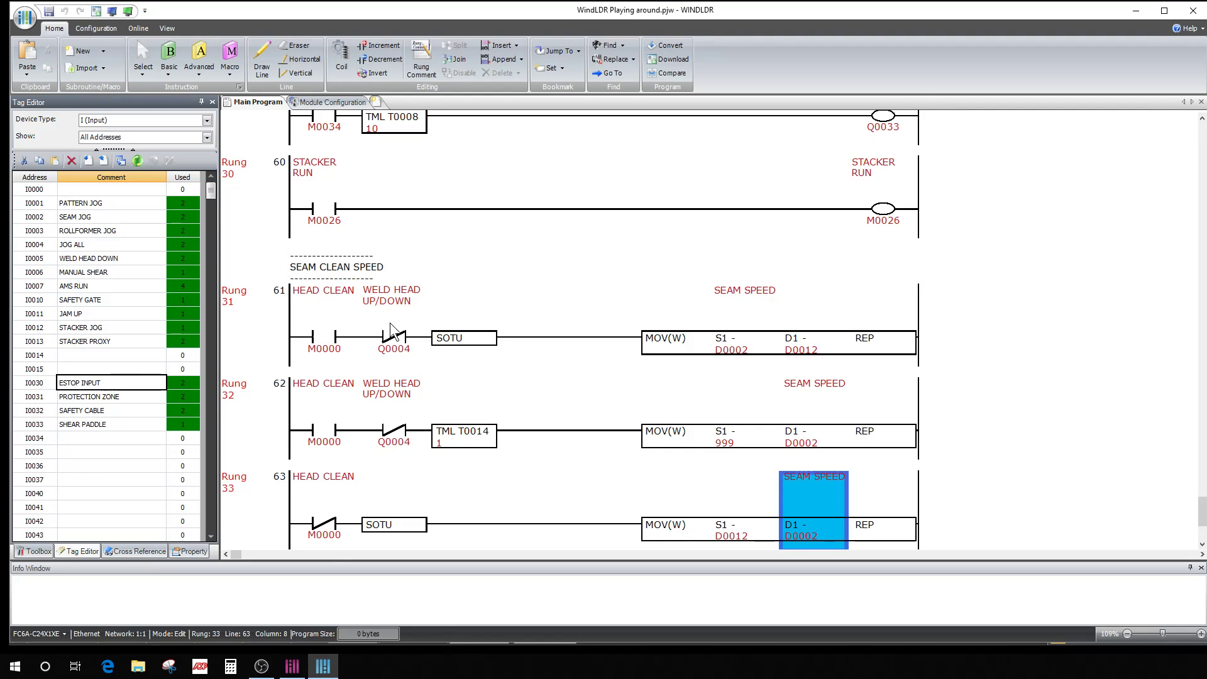
{"action": "left_click", "coordinate": [90, 314]}
{"action": "double_click", "coordinate": [183, 318]}
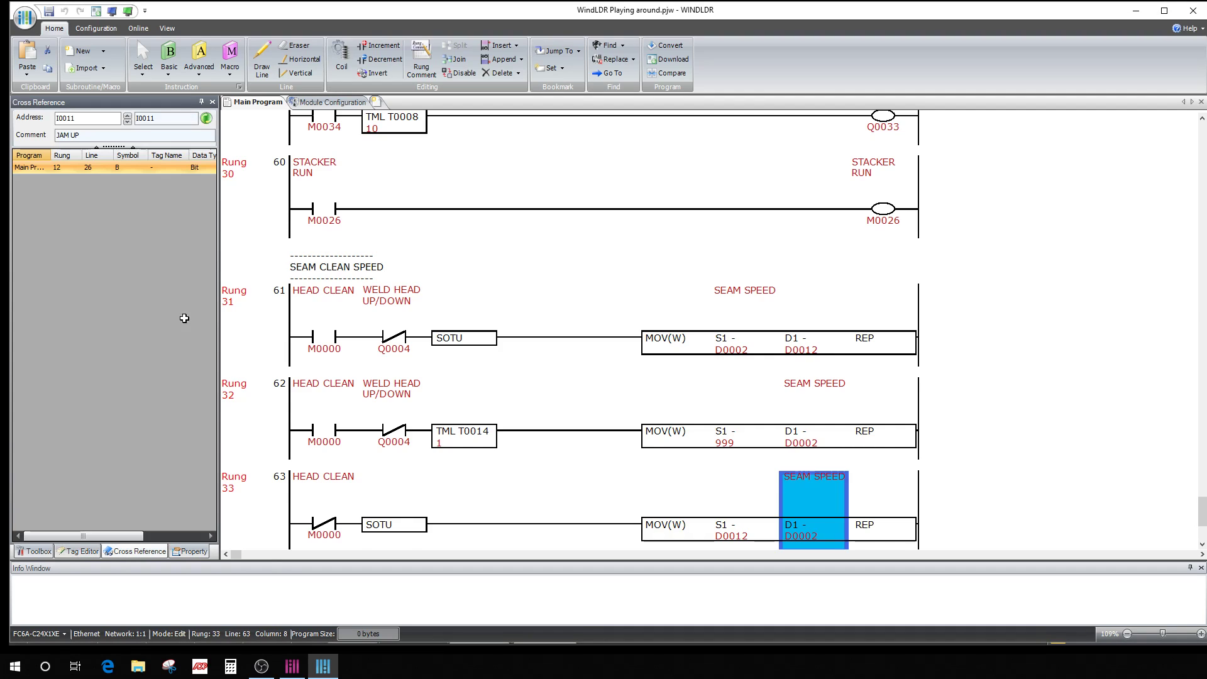
{"action": "scroll", "coordinate": [365, 245], "scroll_direction": "up", "scroll_amount": 1}
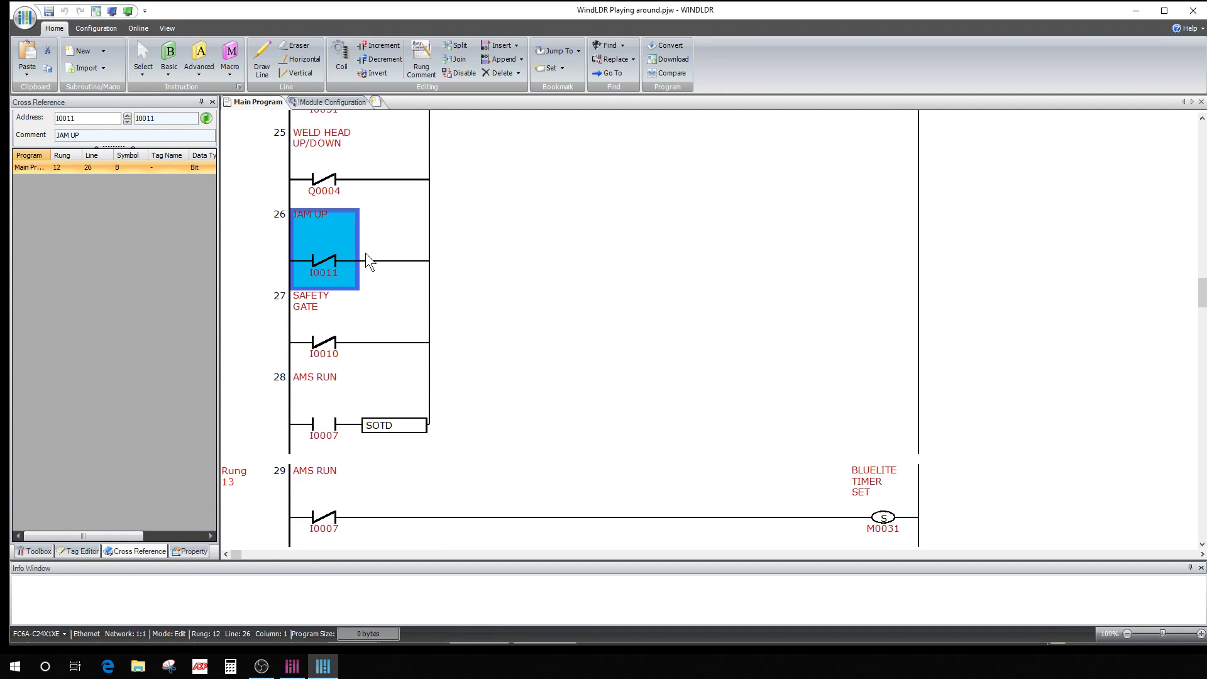
{"action": "scroll", "coordinate": [367, 250], "scroll_direction": "up", "scroll_amount": 1}
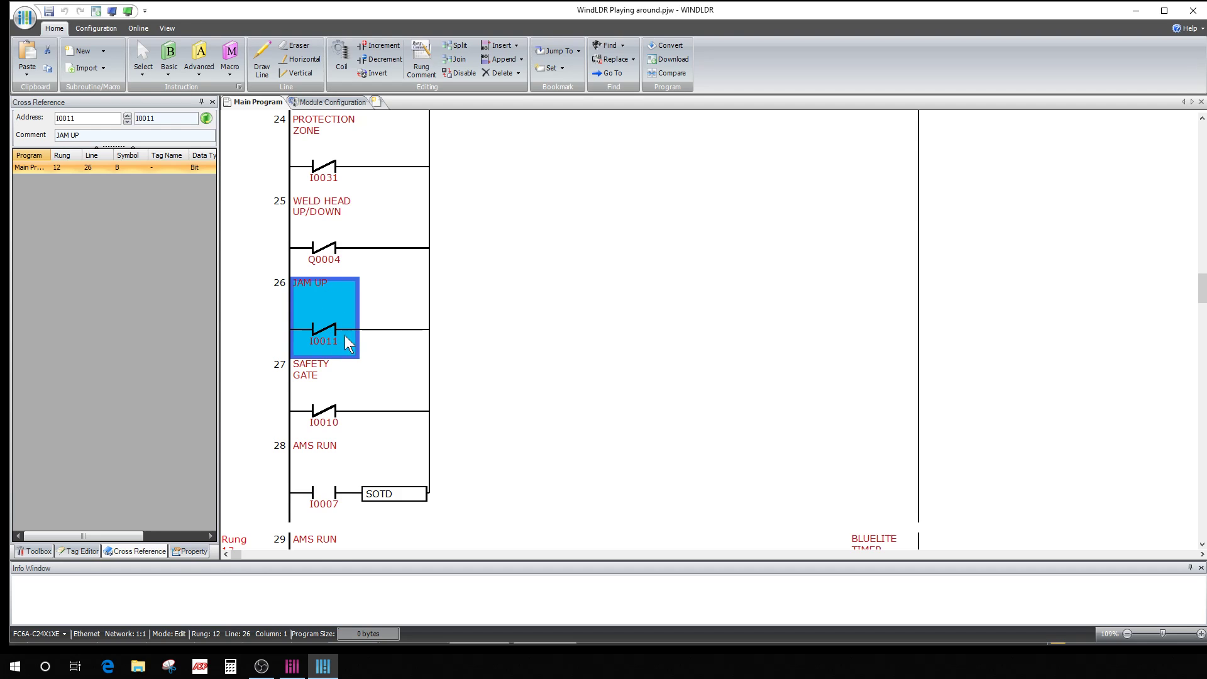
{"action": "scroll", "coordinate": [357, 327], "scroll_direction": "up", "scroll_amount": 2}
{"action": "scroll", "coordinate": [357, 325], "scroll_direction": "up", "scroll_amount": 3}
{"action": "scroll", "coordinate": [386, 318], "scroll_direction": "down", "scroll_amount": 6}
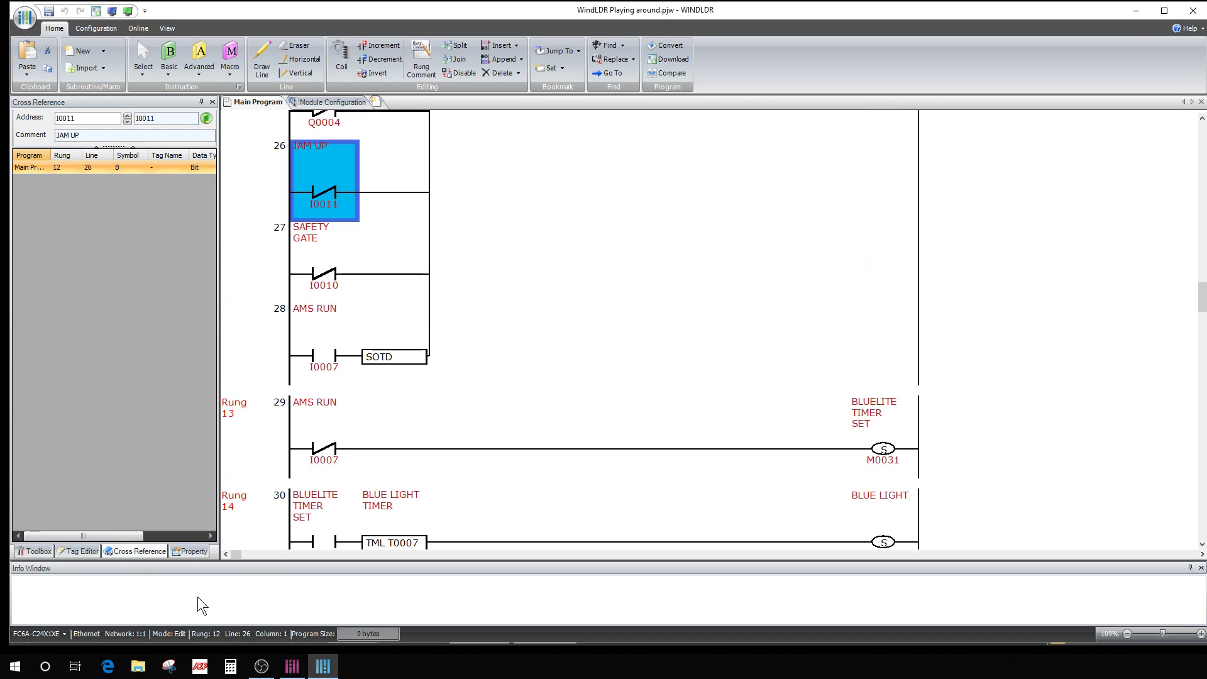
Return to WindO/I-NV4 and view popup screen 3 SAFETY CABLE ACTIVATED!
{"action": "left_click", "coordinate": [286, 669]}
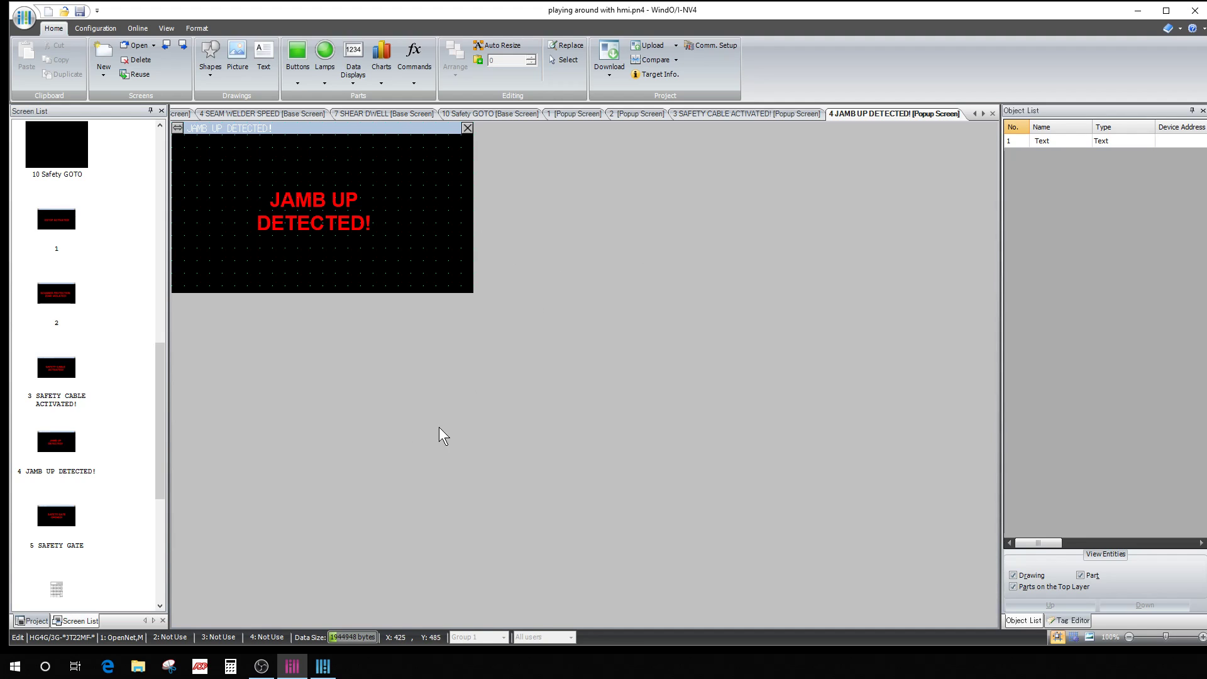
{"action": "left_click", "coordinate": [811, 115]}
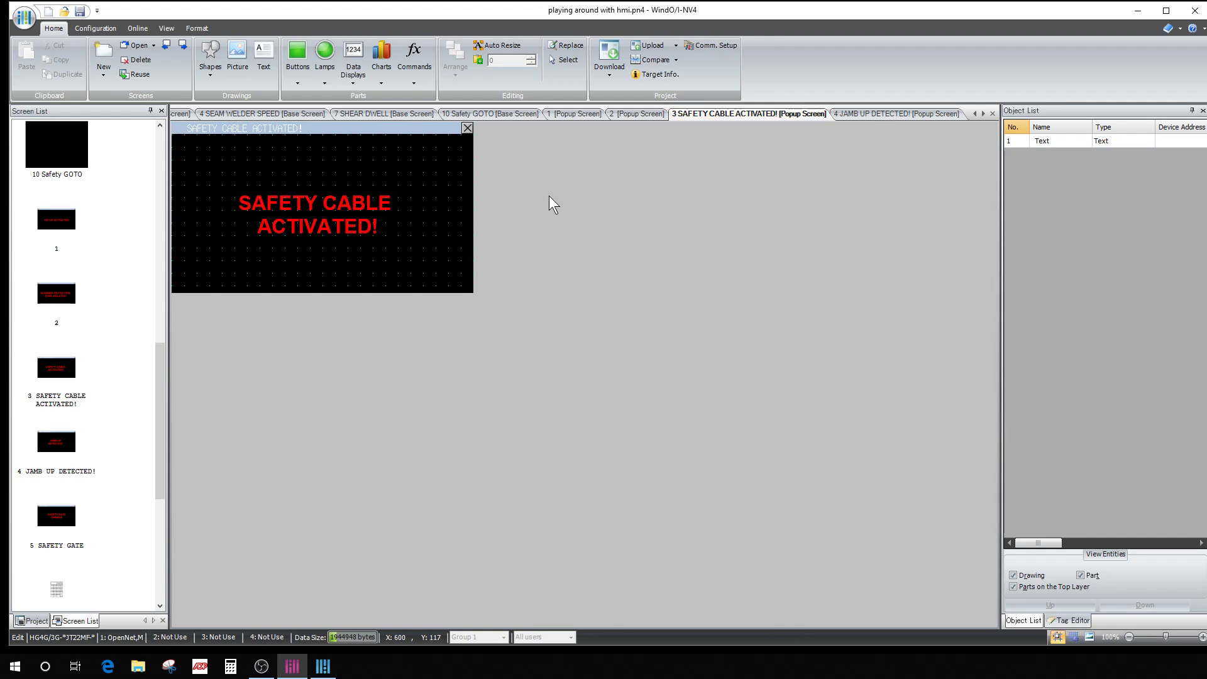
Switch to WindLDR, look at its available help entries, and return to WindO/I-NV4.
{"action": "left_click", "coordinate": [322, 666]}
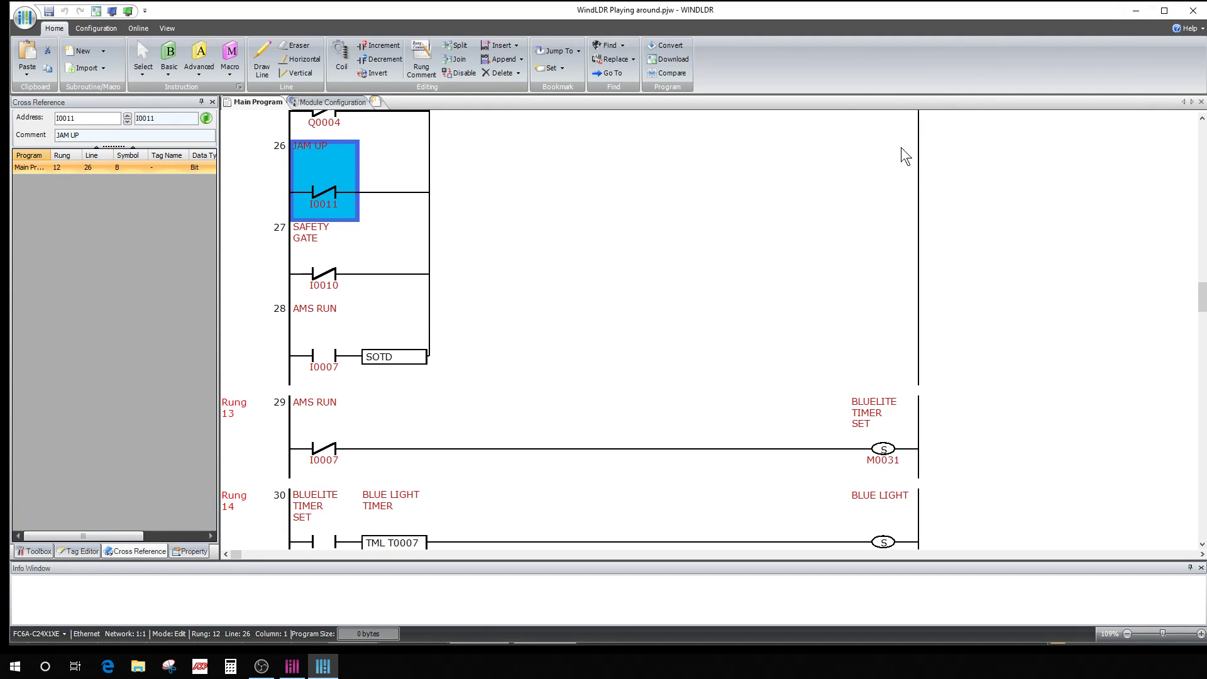
{"action": "left_click", "coordinate": [1199, 30]}
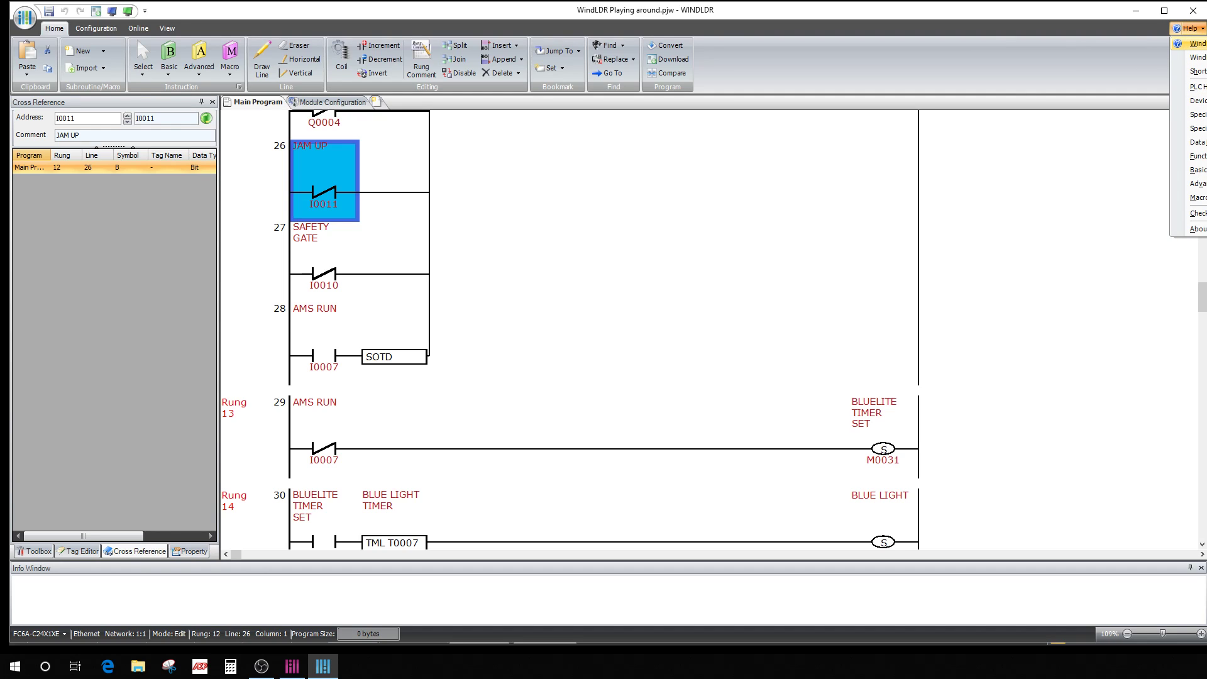
{"action": "left_click", "coordinate": [1191, 44]}
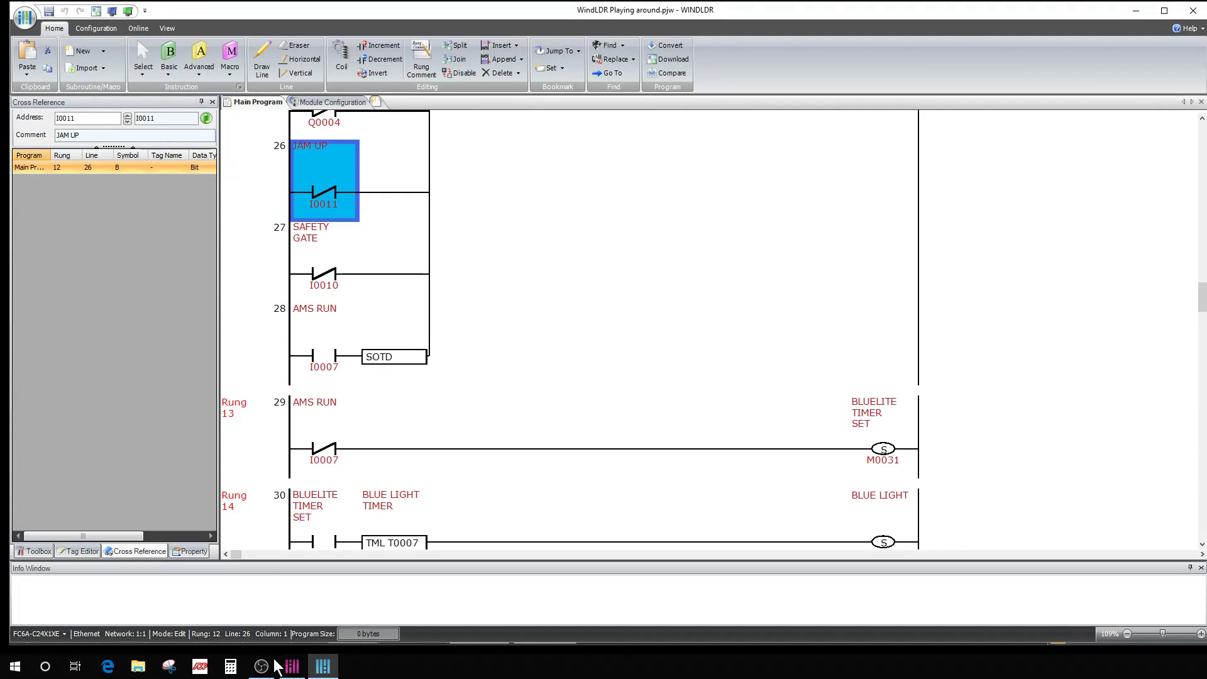
{"action": "left_click", "coordinate": [287, 670]}
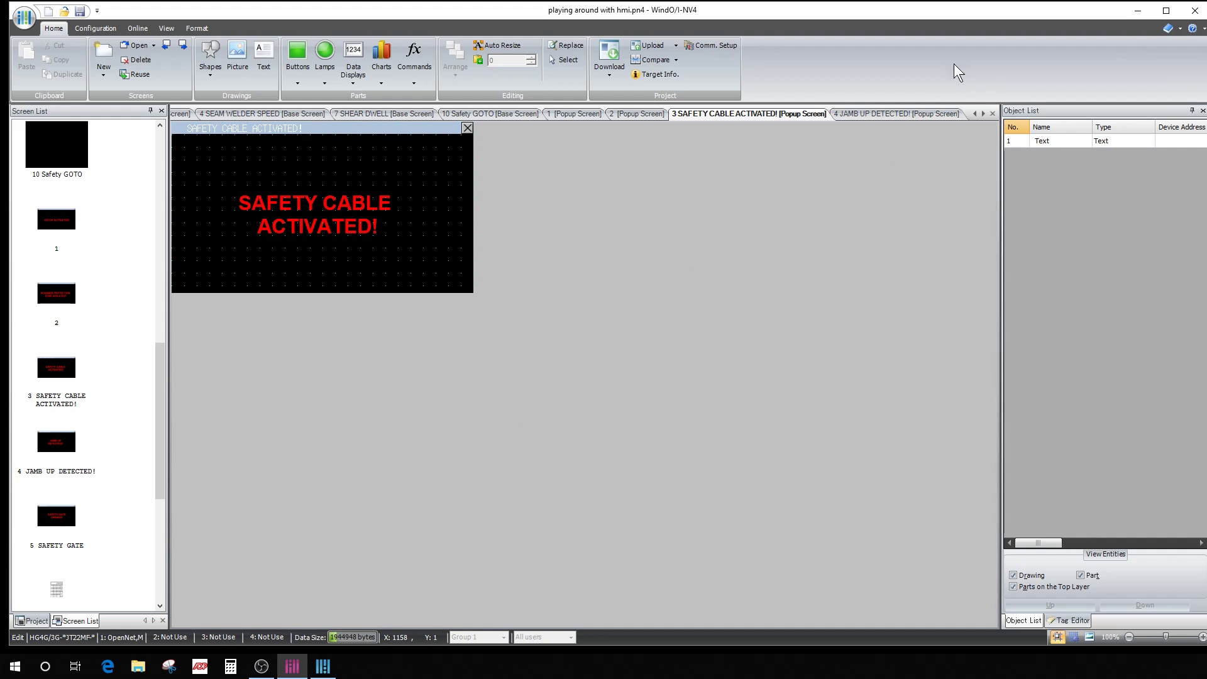
Open the Manual & Software Upgrades page from the Automation Organizer V2 programs and maximize the browser window.
{"action": "left_click", "coordinate": [15, 663]}
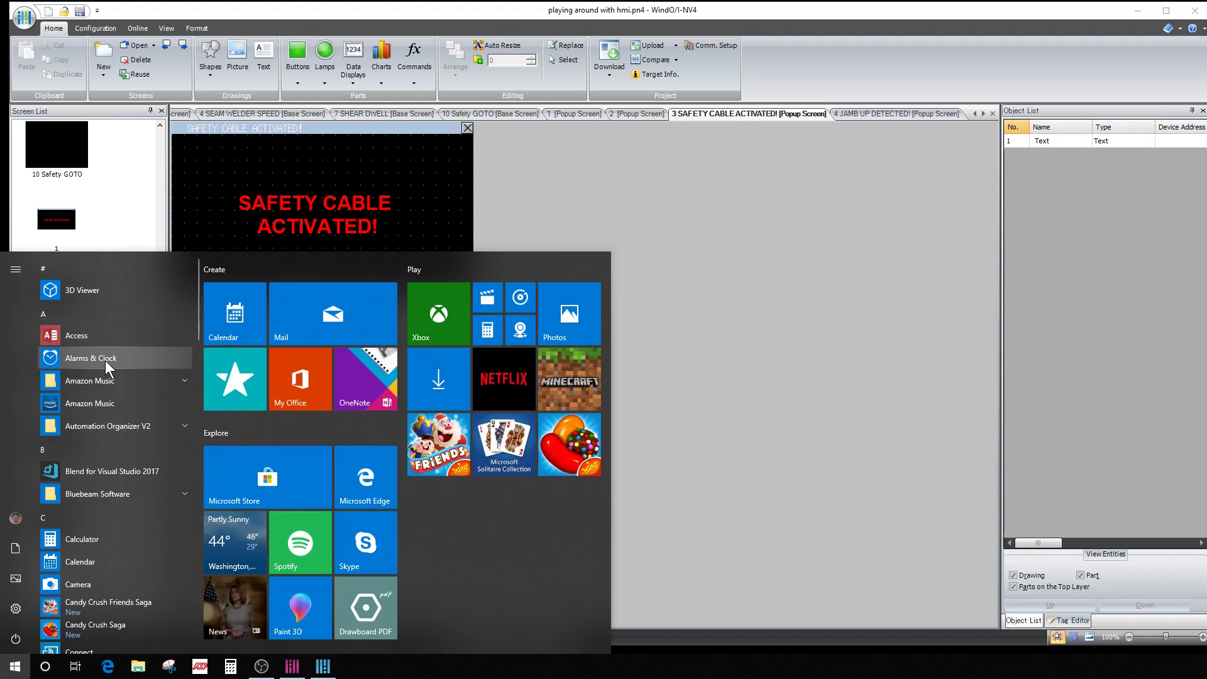
{"action": "left_click", "coordinate": [123, 429]}
{"action": "scroll", "coordinate": [151, 430], "scroll_direction": "down", "scroll_amount": 8}
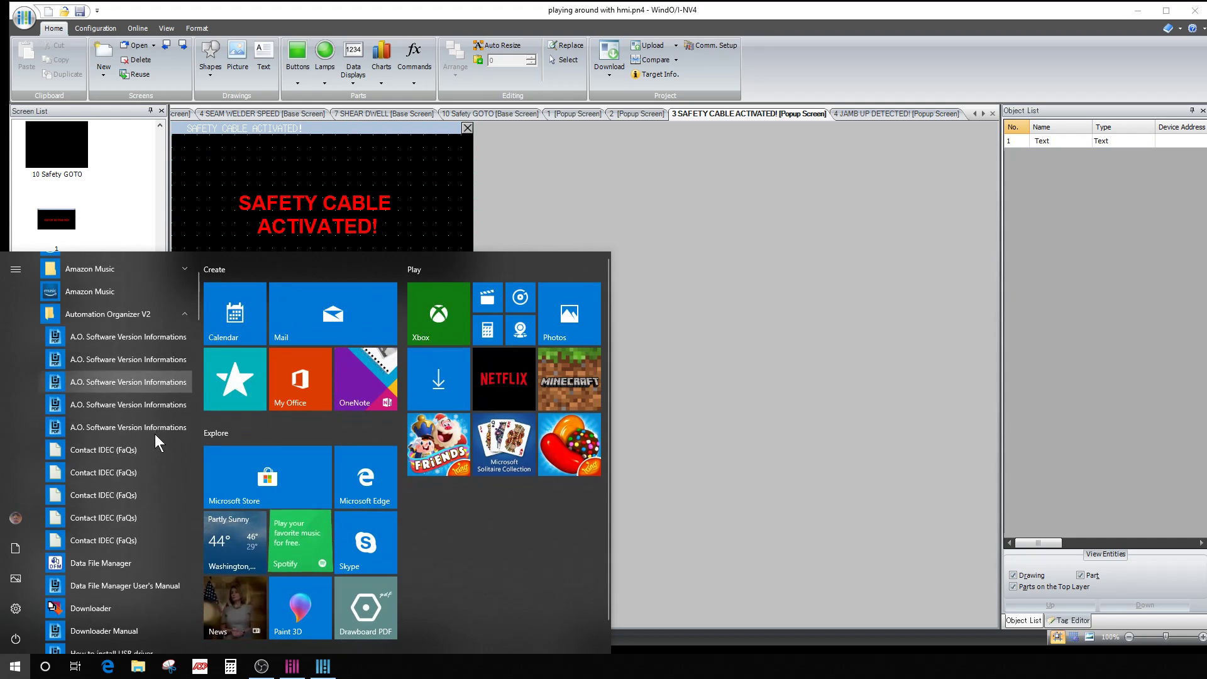
{"action": "scroll", "coordinate": [164, 450], "scroll_direction": "down", "scroll_amount": 4}
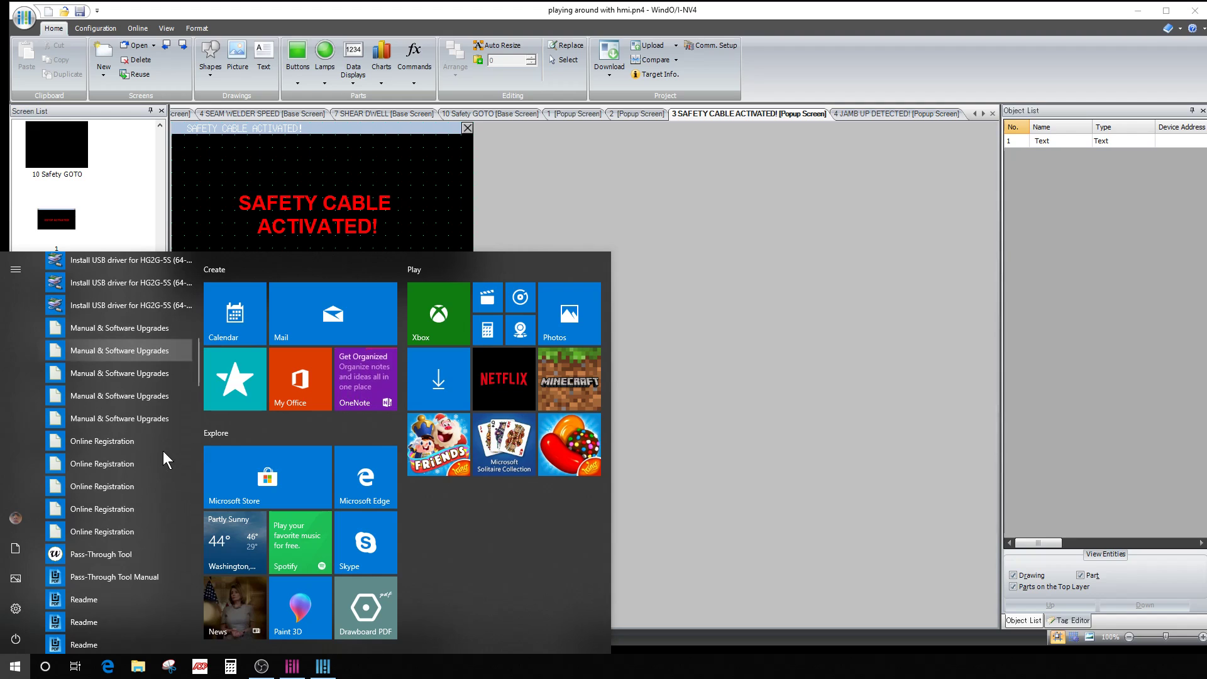
{"action": "left_click", "coordinate": [107, 349]}
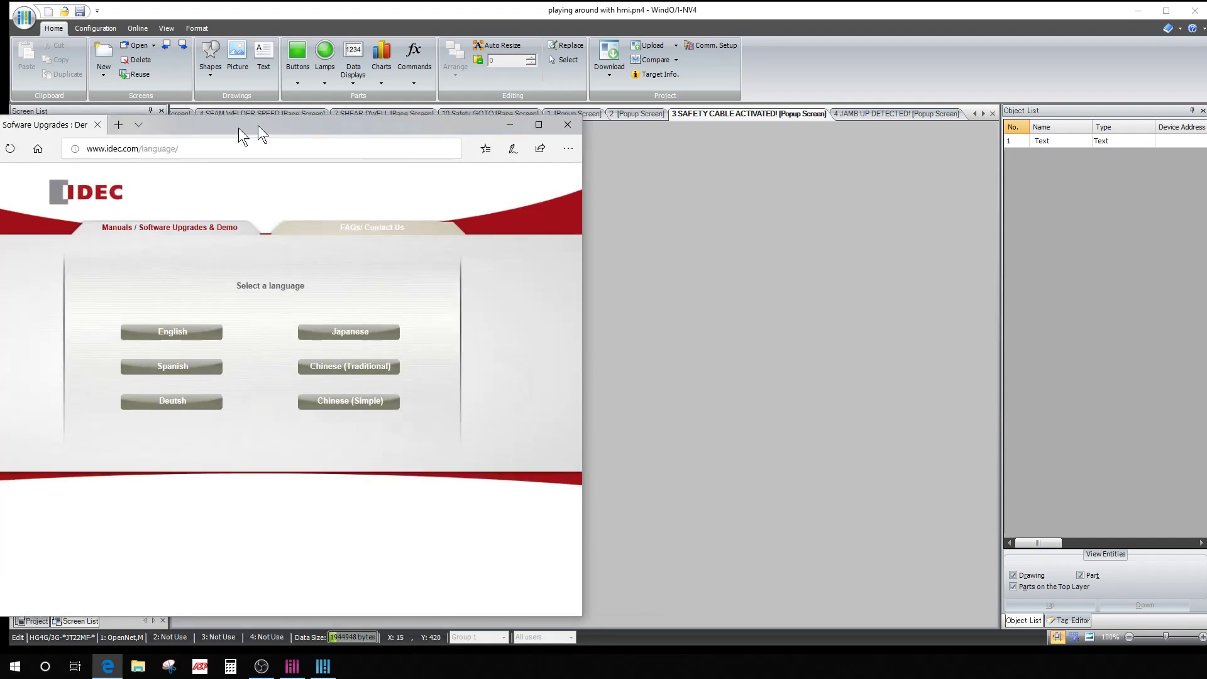
{"action": "left_click_drag", "start_coordinate": [257, 126], "coordinate": [666, 69]}
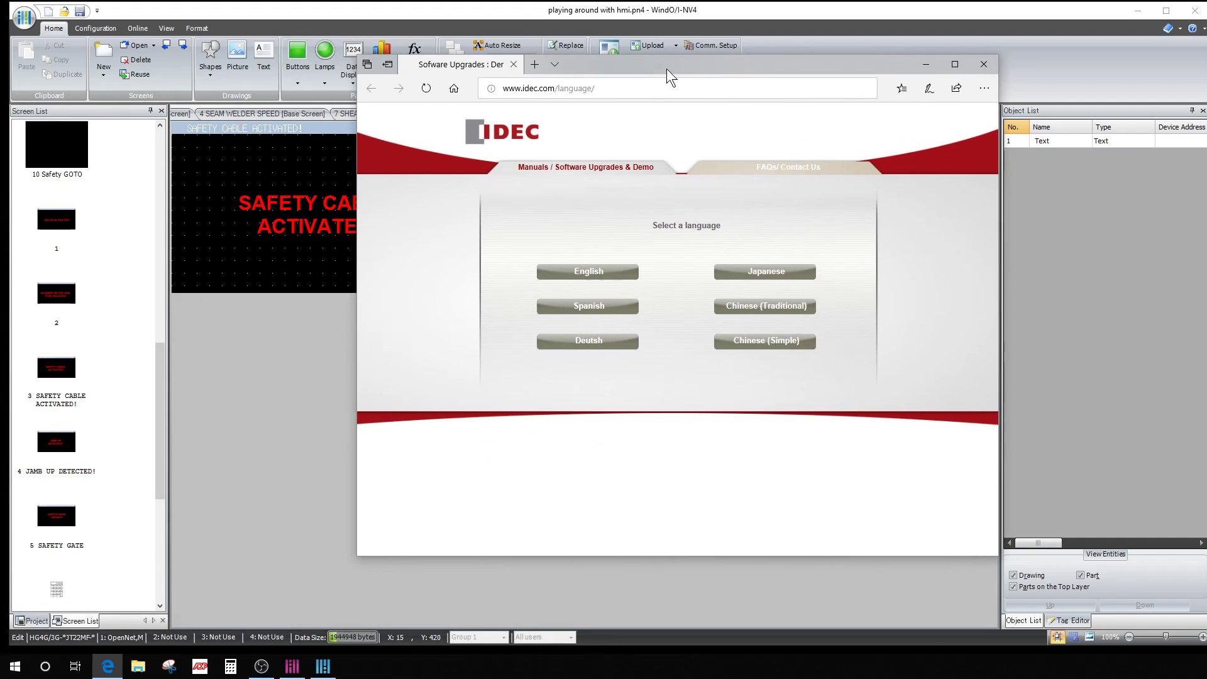
{"action": "left_click", "coordinate": [956, 64]}
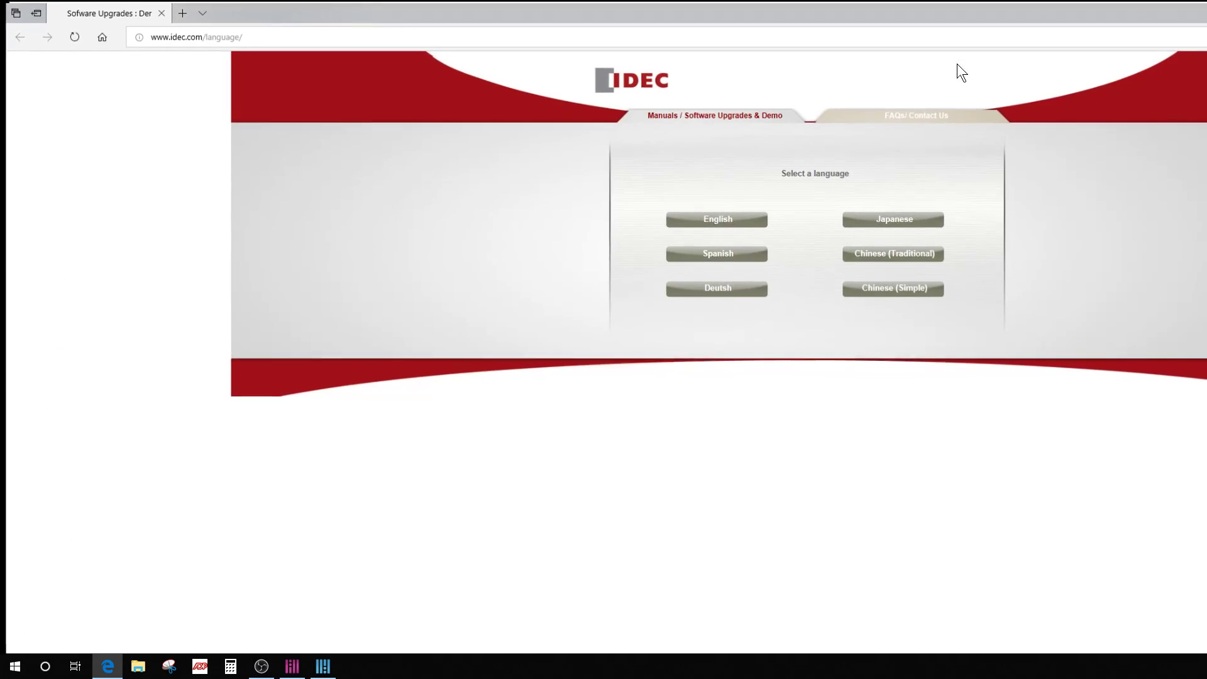
Open IDEC's English download center for United States with Manual as the file type.
{"action": "left_click", "coordinate": [723, 218]}
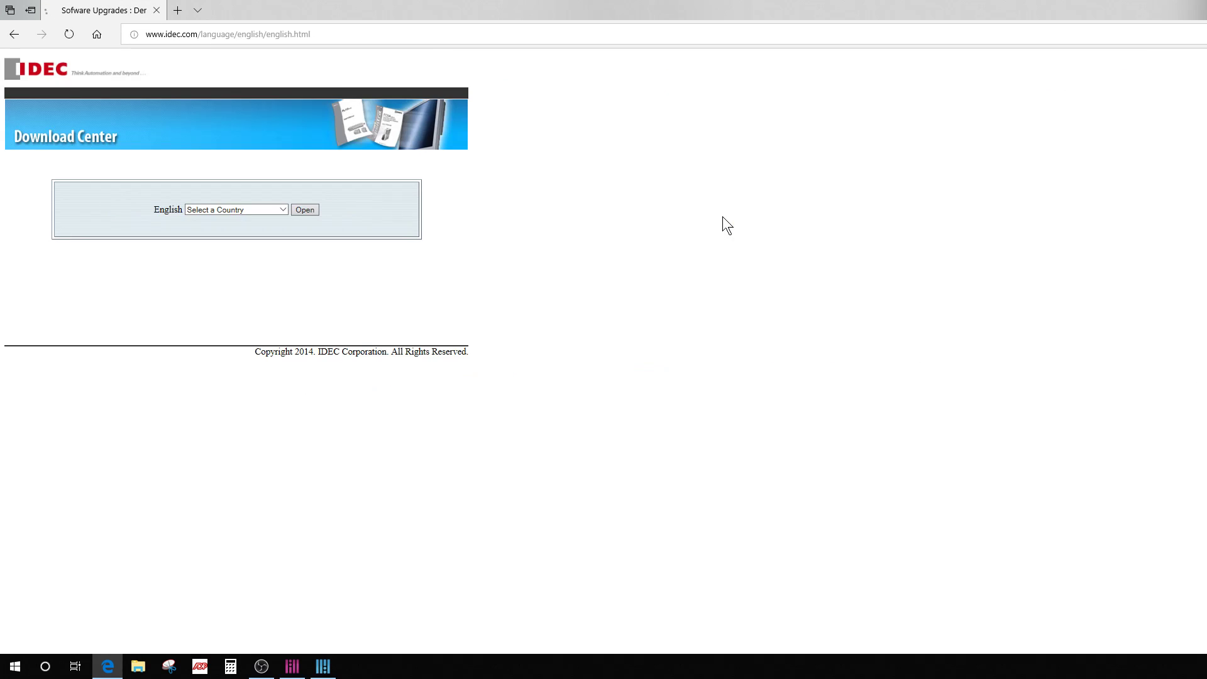
{"action": "left_click", "coordinate": [284, 208]}
{"action": "left_click", "coordinate": [240, 218]}
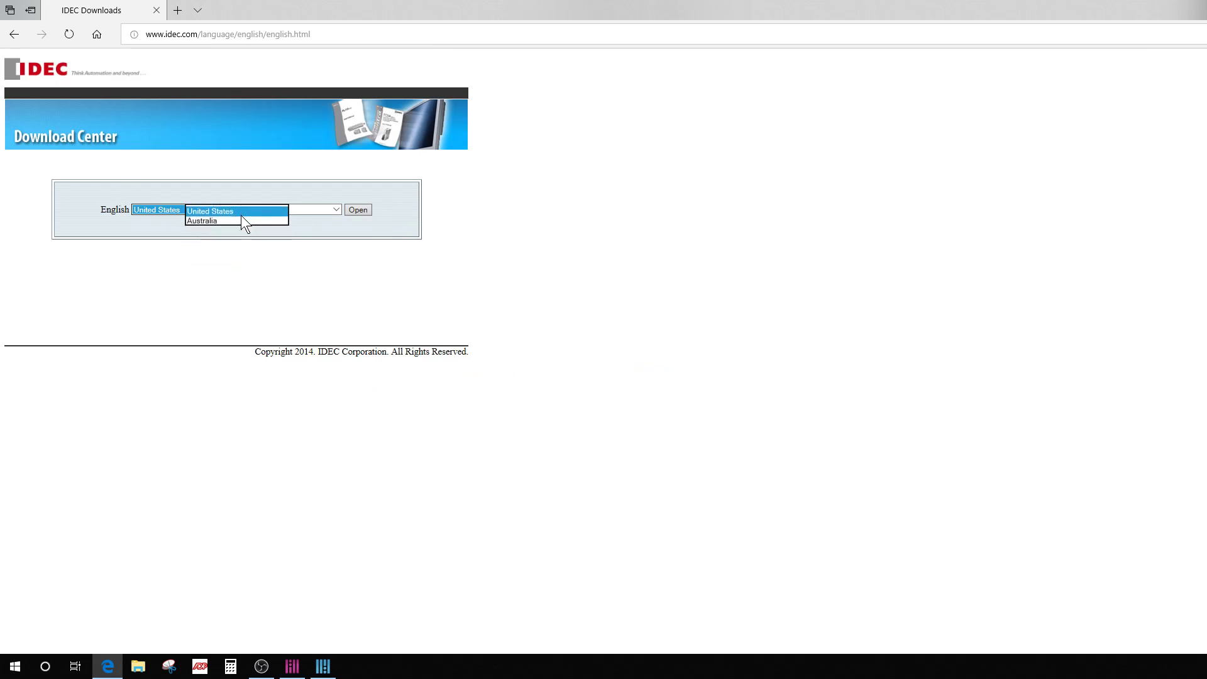
{"action": "left_click", "coordinate": [338, 209]}
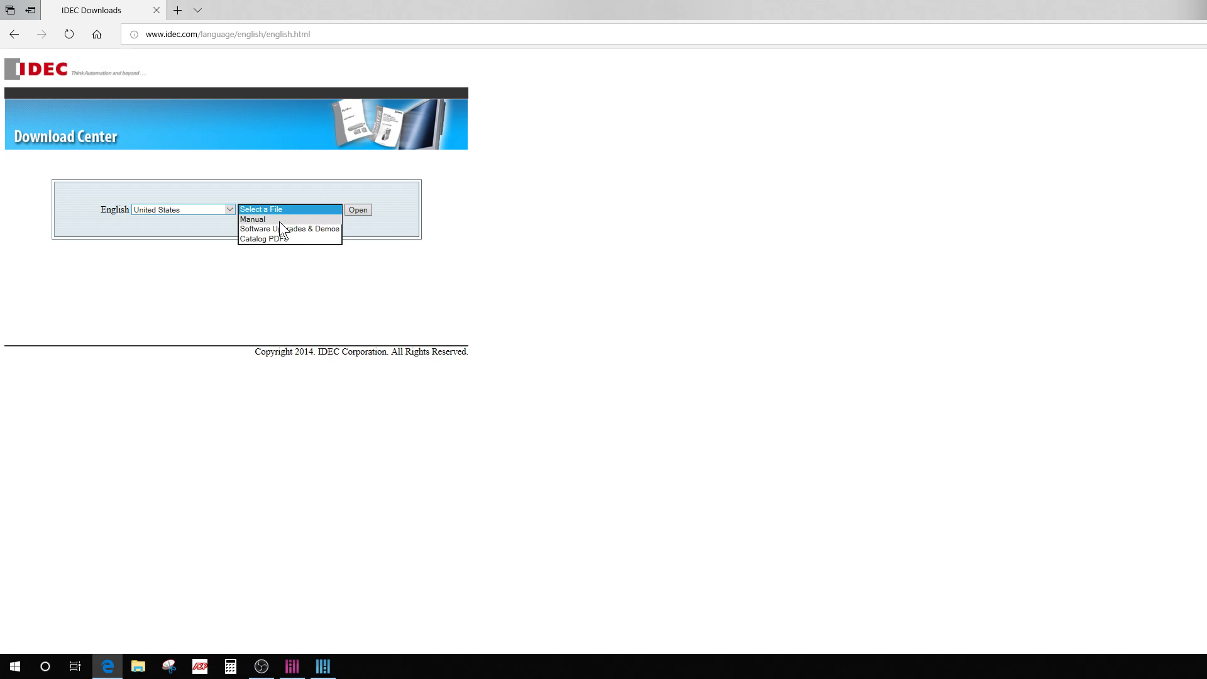
{"action": "left_click", "coordinate": [279, 220]}
{"action": "left_click", "coordinate": [363, 209]}
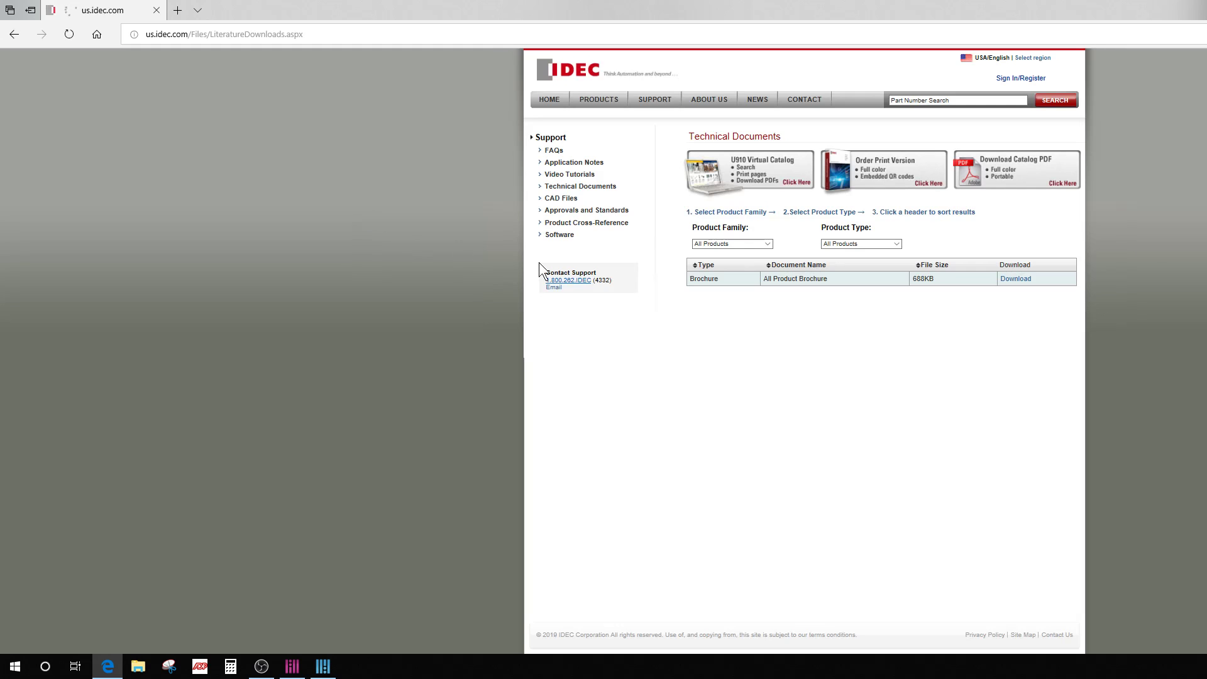
List the technical documents for Operator Interfaces, HG2G/3G/4G Series, and close the browser after reading them.
{"action": "left_click", "coordinate": [767, 244]}
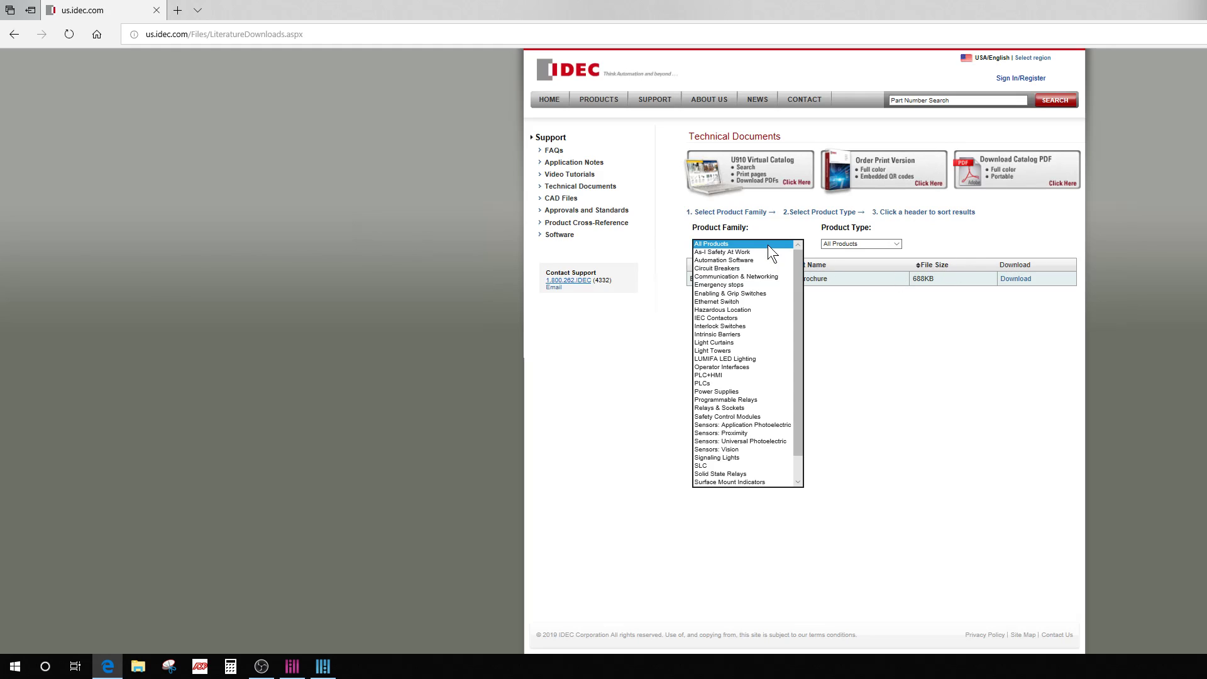
{"action": "left_click", "coordinate": [719, 365]}
{"action": "left_click", "coordinate": [719, 364]}
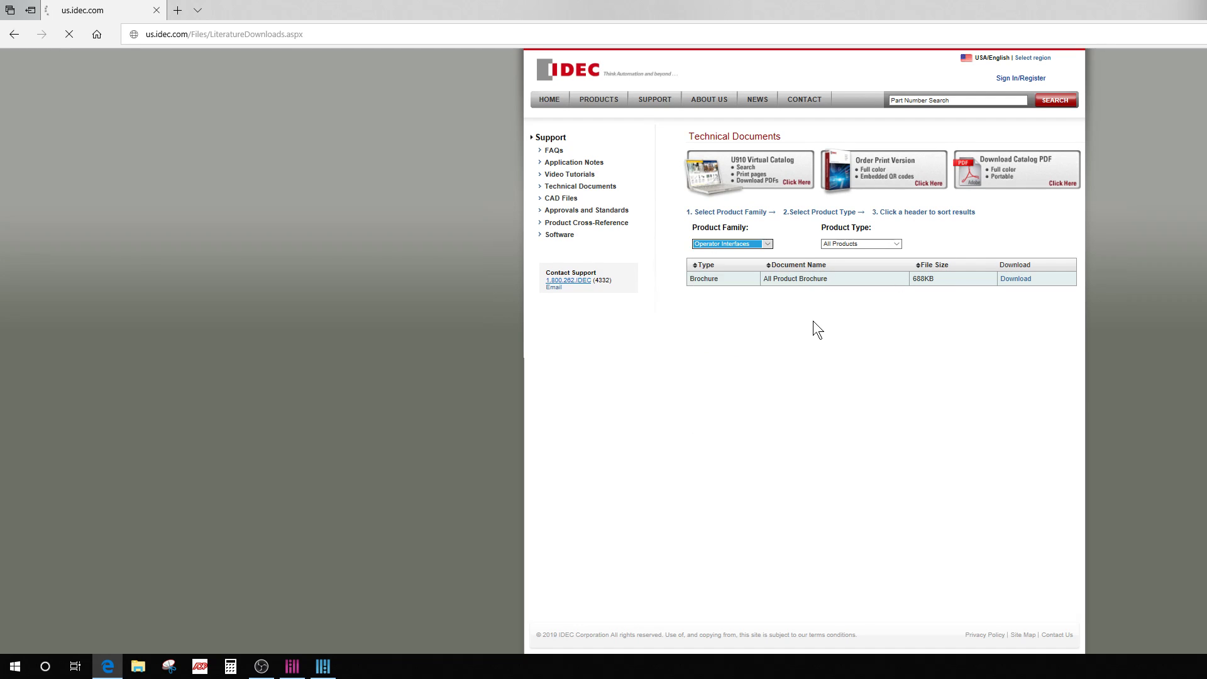
{"action": "left_click", "coordinate": [897, 244]}
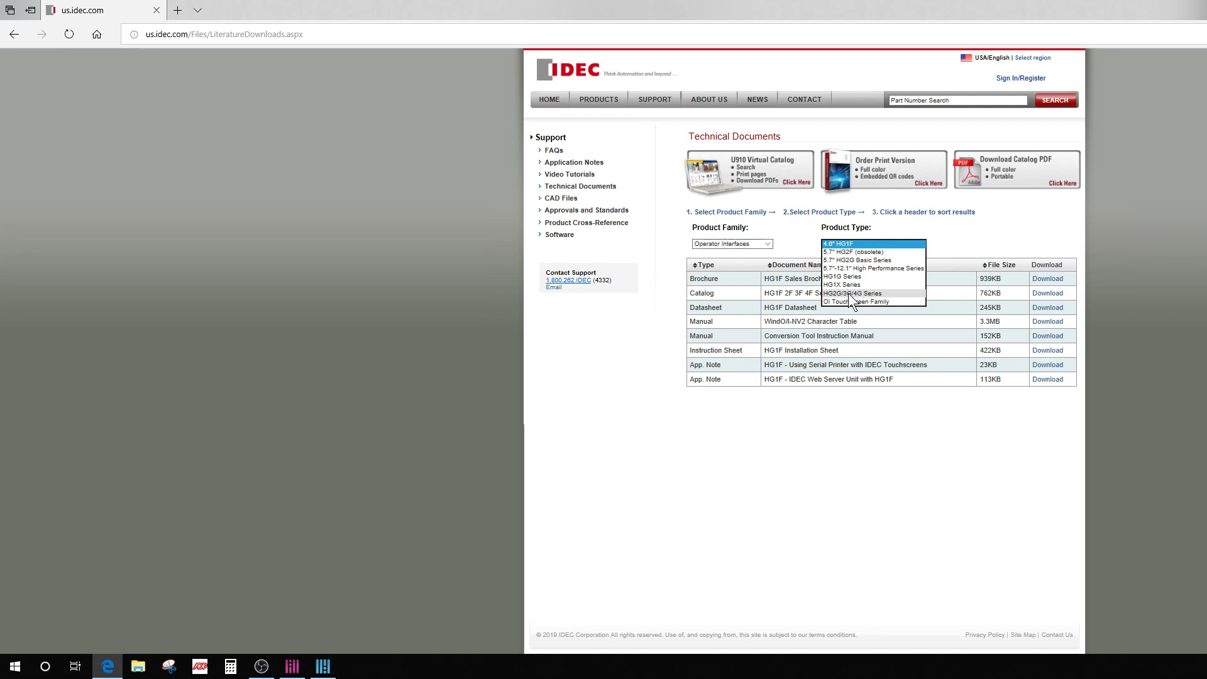
{"action": "left_click", "coordinate": [847, 292]}
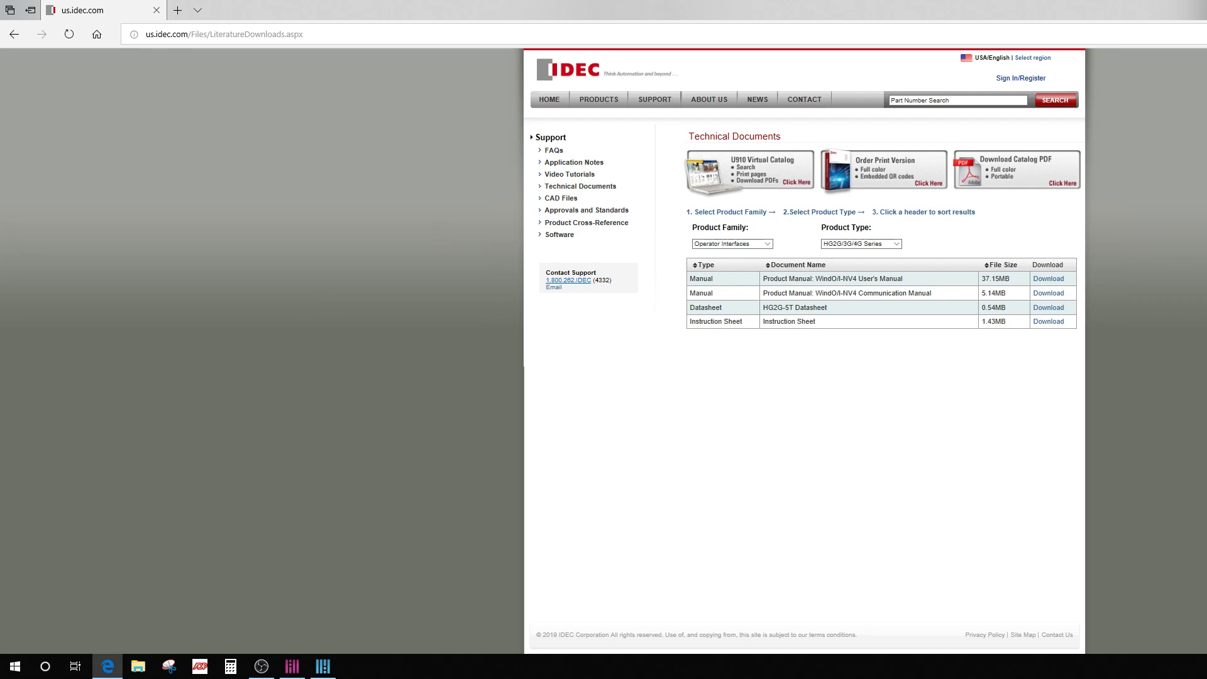
{"action": "key", "text": "alt+F4"}
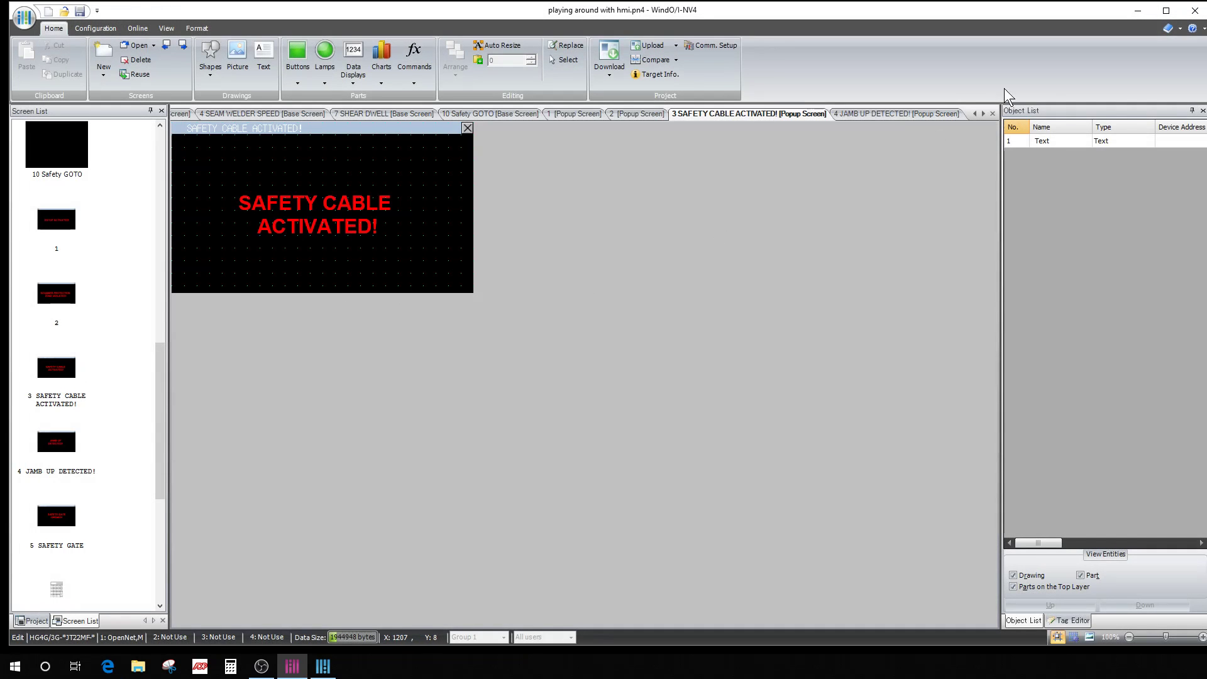